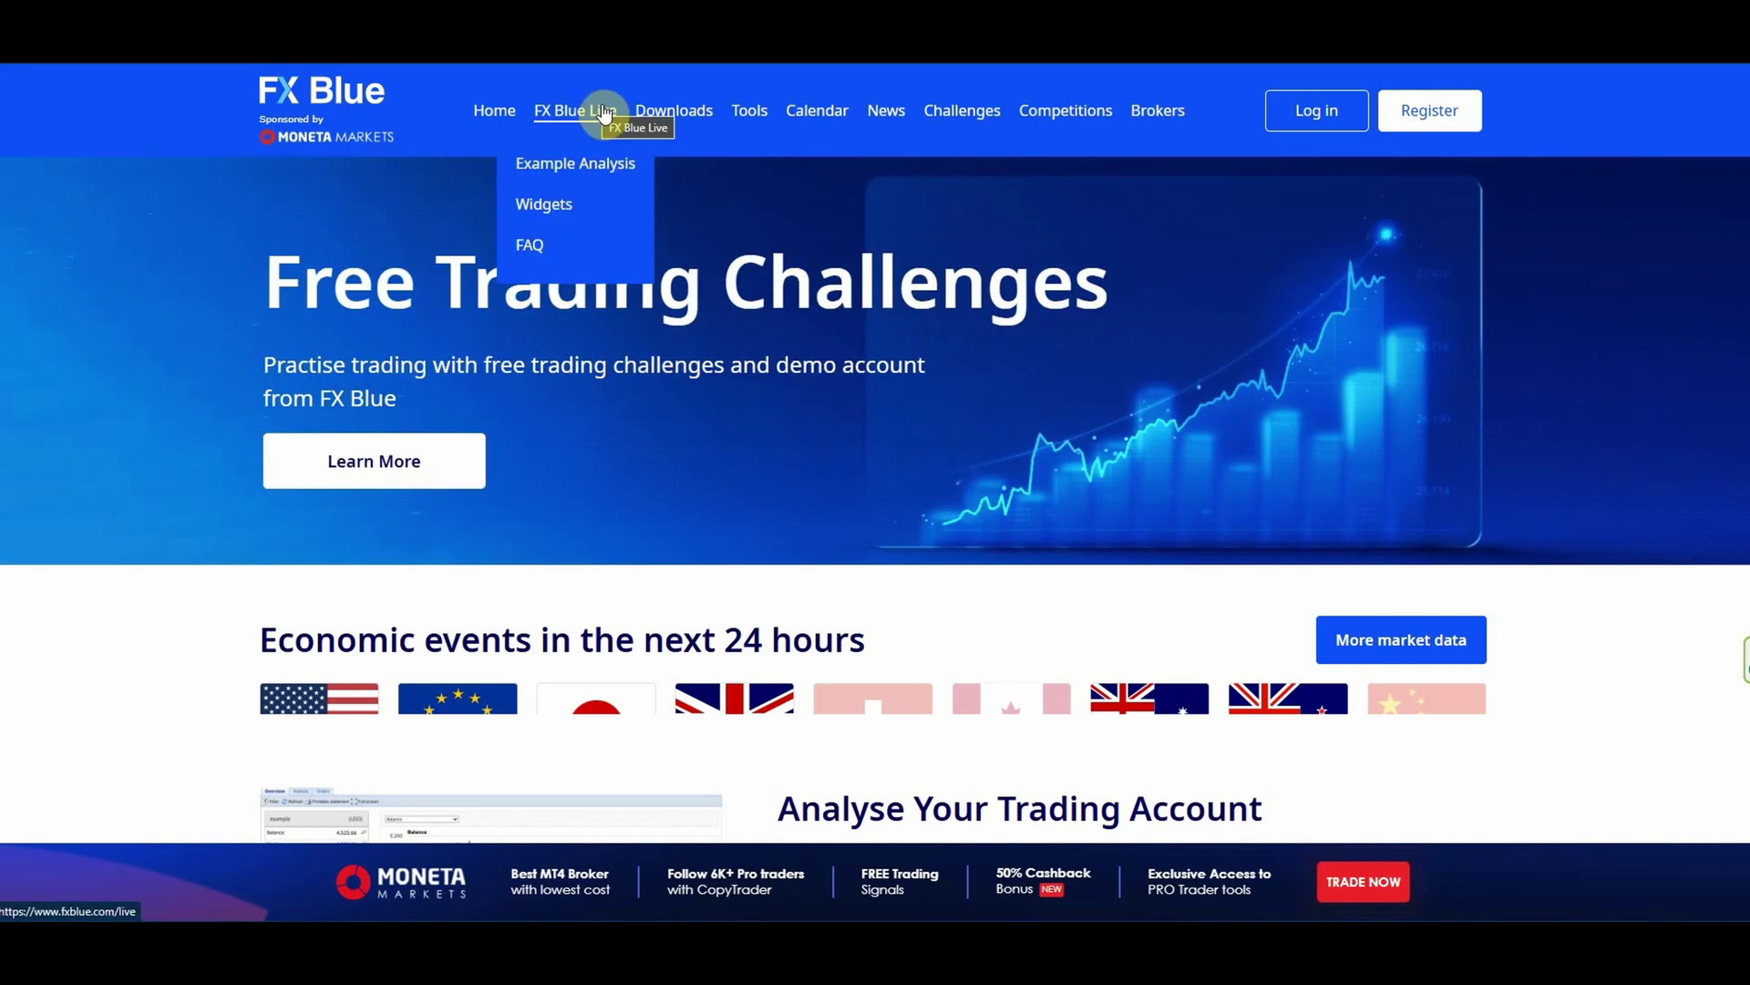
Show the FX Blue Downloads menu listing Personal Trade Copier, Trade Mirror and other tools
{"action": "mouse_move", "coordinate": [684, 112]}
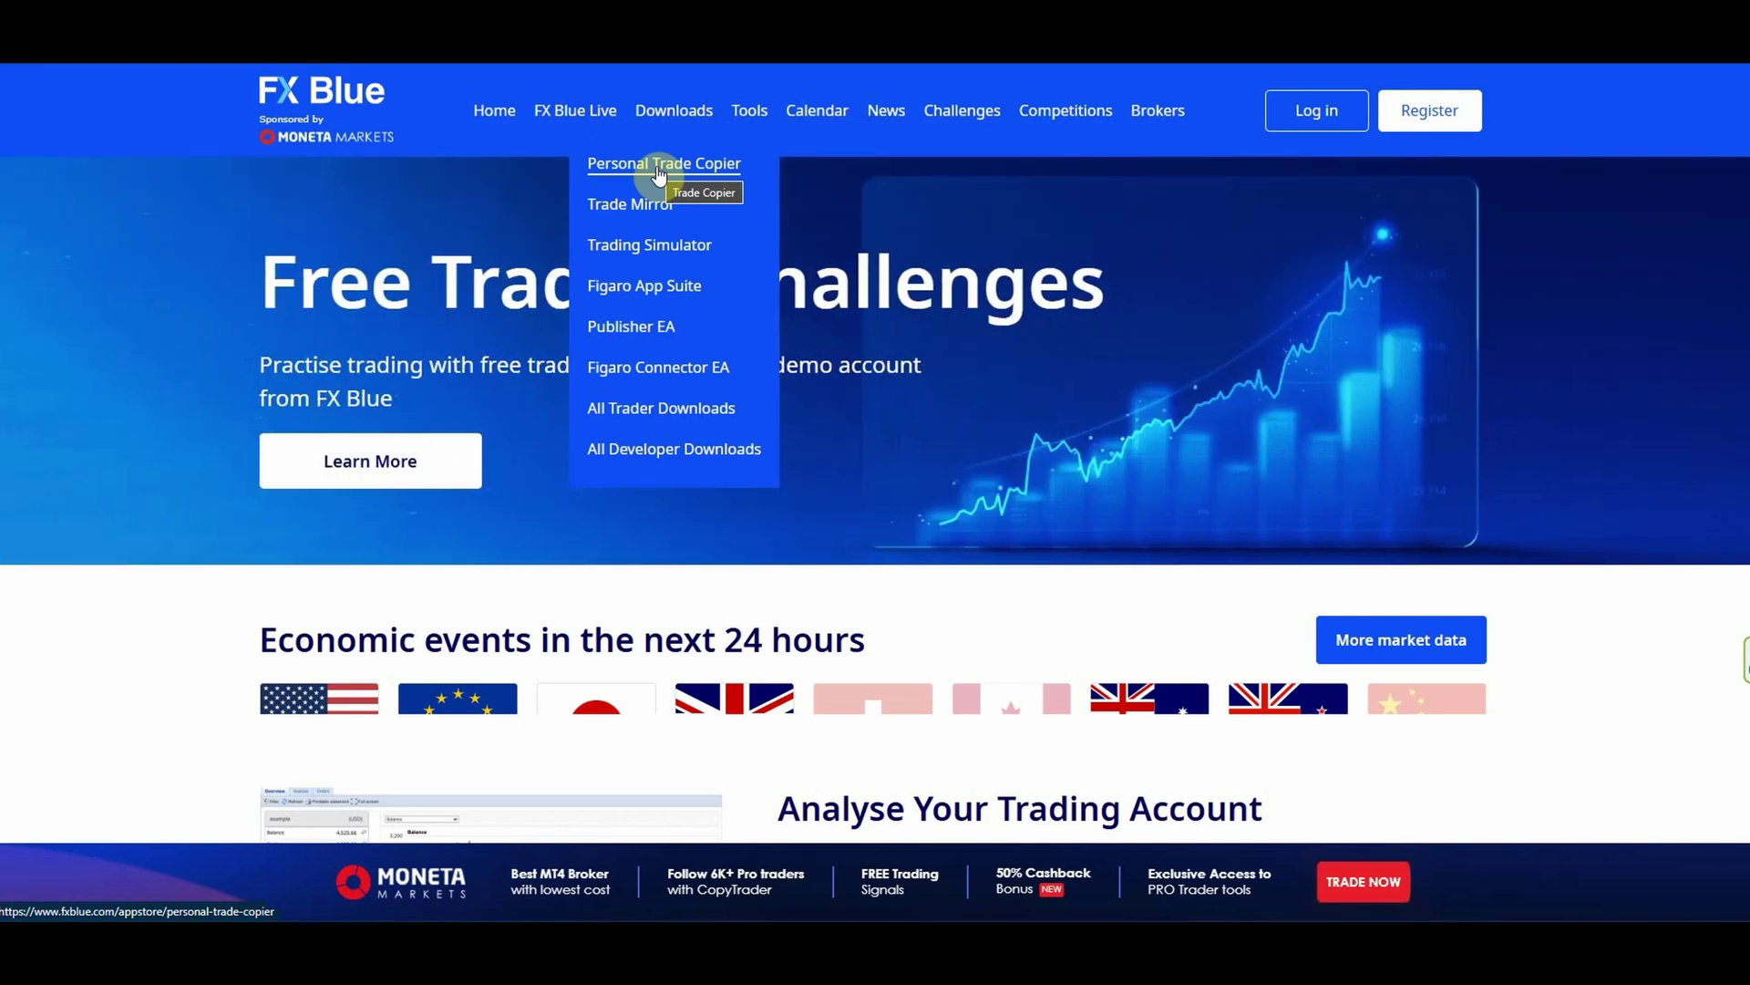
Go to the Personal Trade Copier page and bring its MT4 and MT5 download cards into view
{"action": "left_click", "coordinate": [659, 173]}
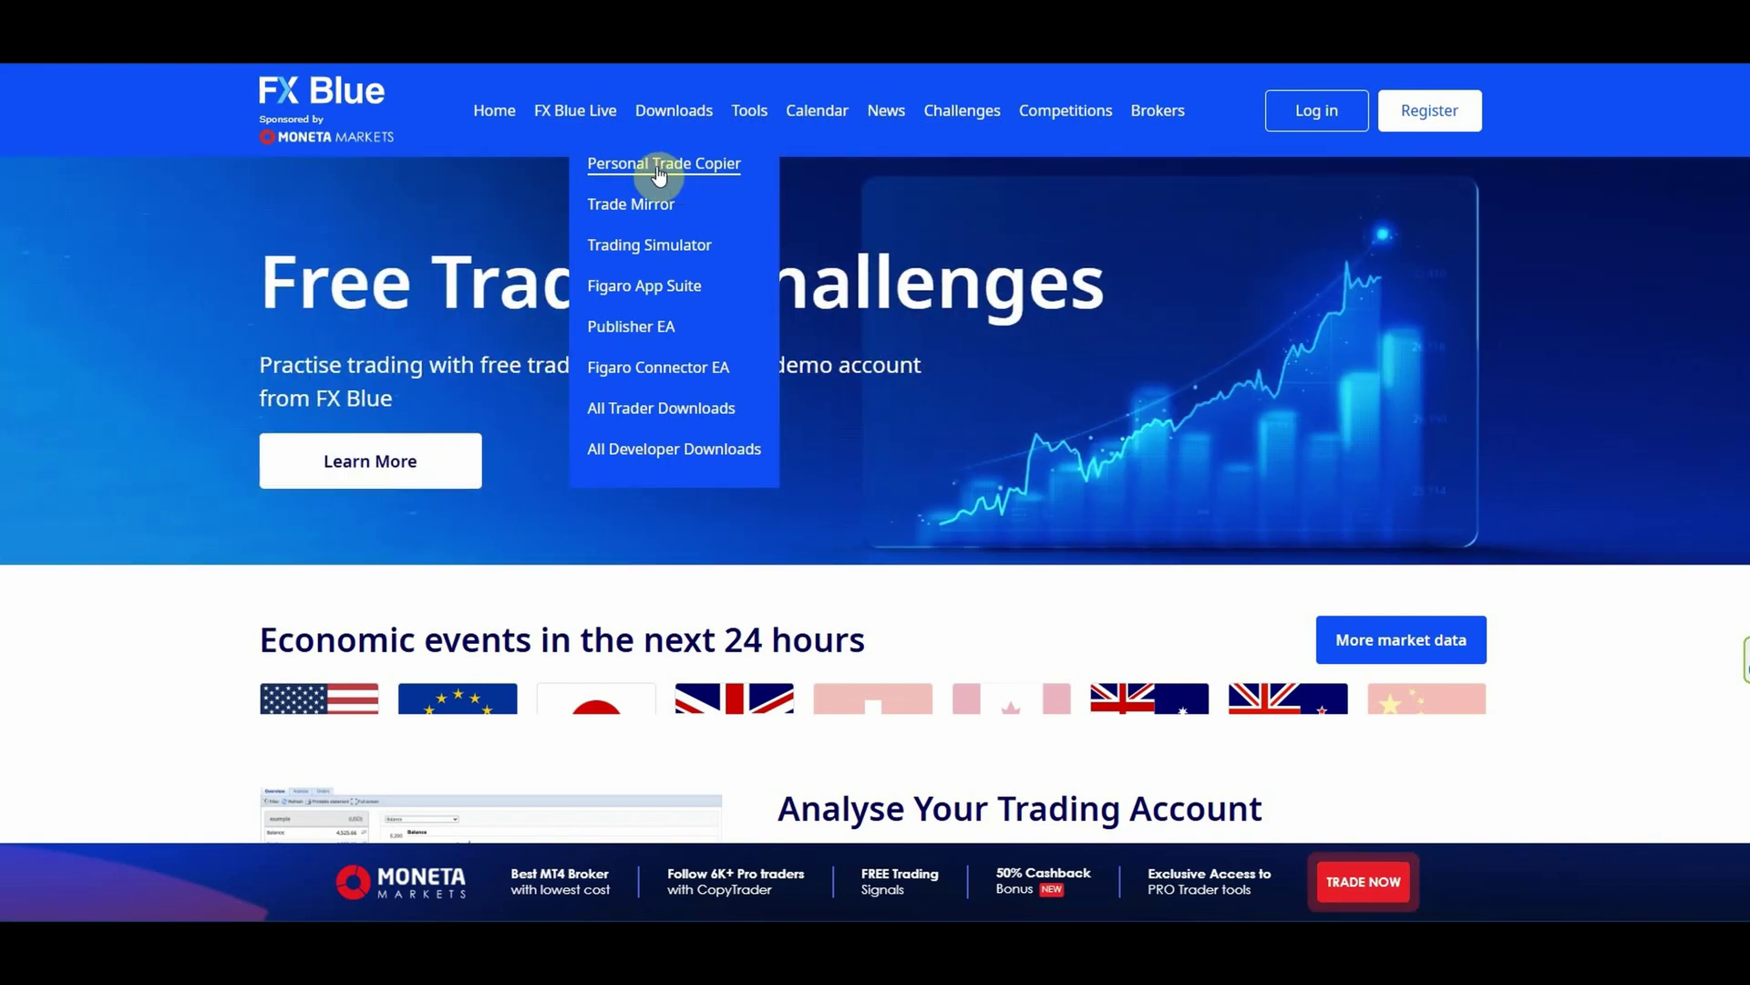
{"action": "scroll", "coordinate": [672, 484], "scroll_direction": "down", "scroll_amount": 2}
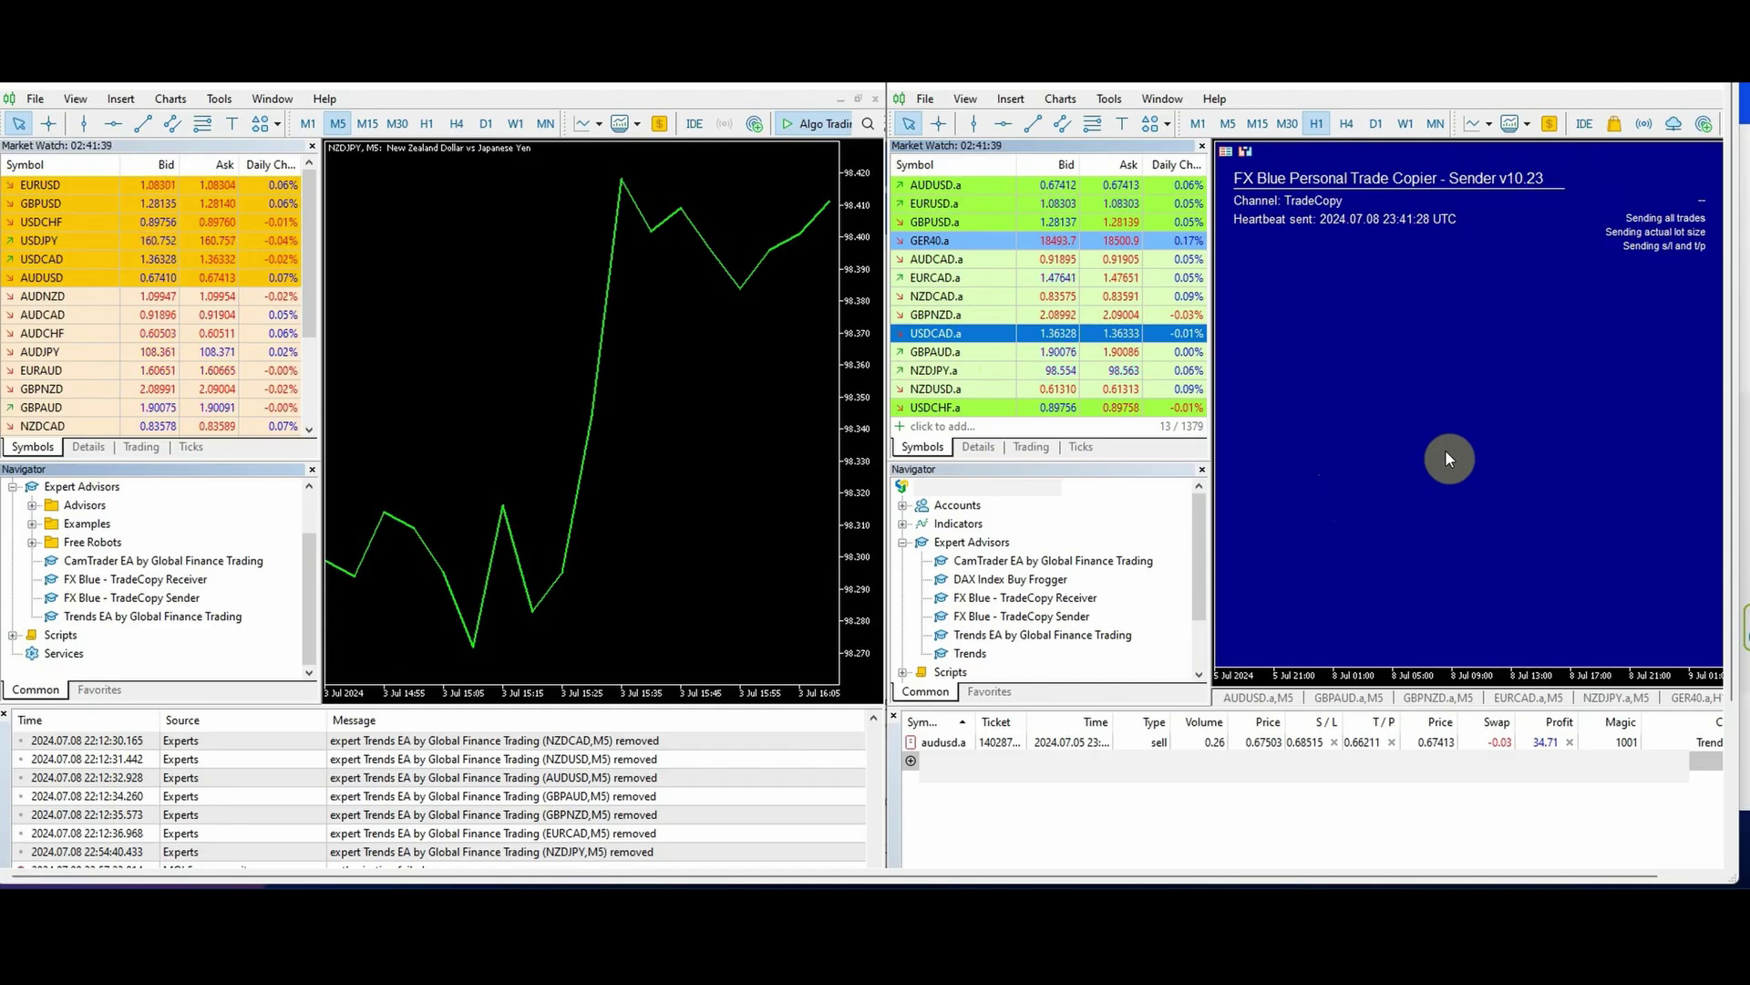
Refresh the Navigator and attach FX Blue - TradeCopy Sender to AUDUSD.a, replacing the existing one
{"action": "left_click", "coordinate": [1145, 611]}
{"action": "right_click", "coordinate": [1144, 607]}
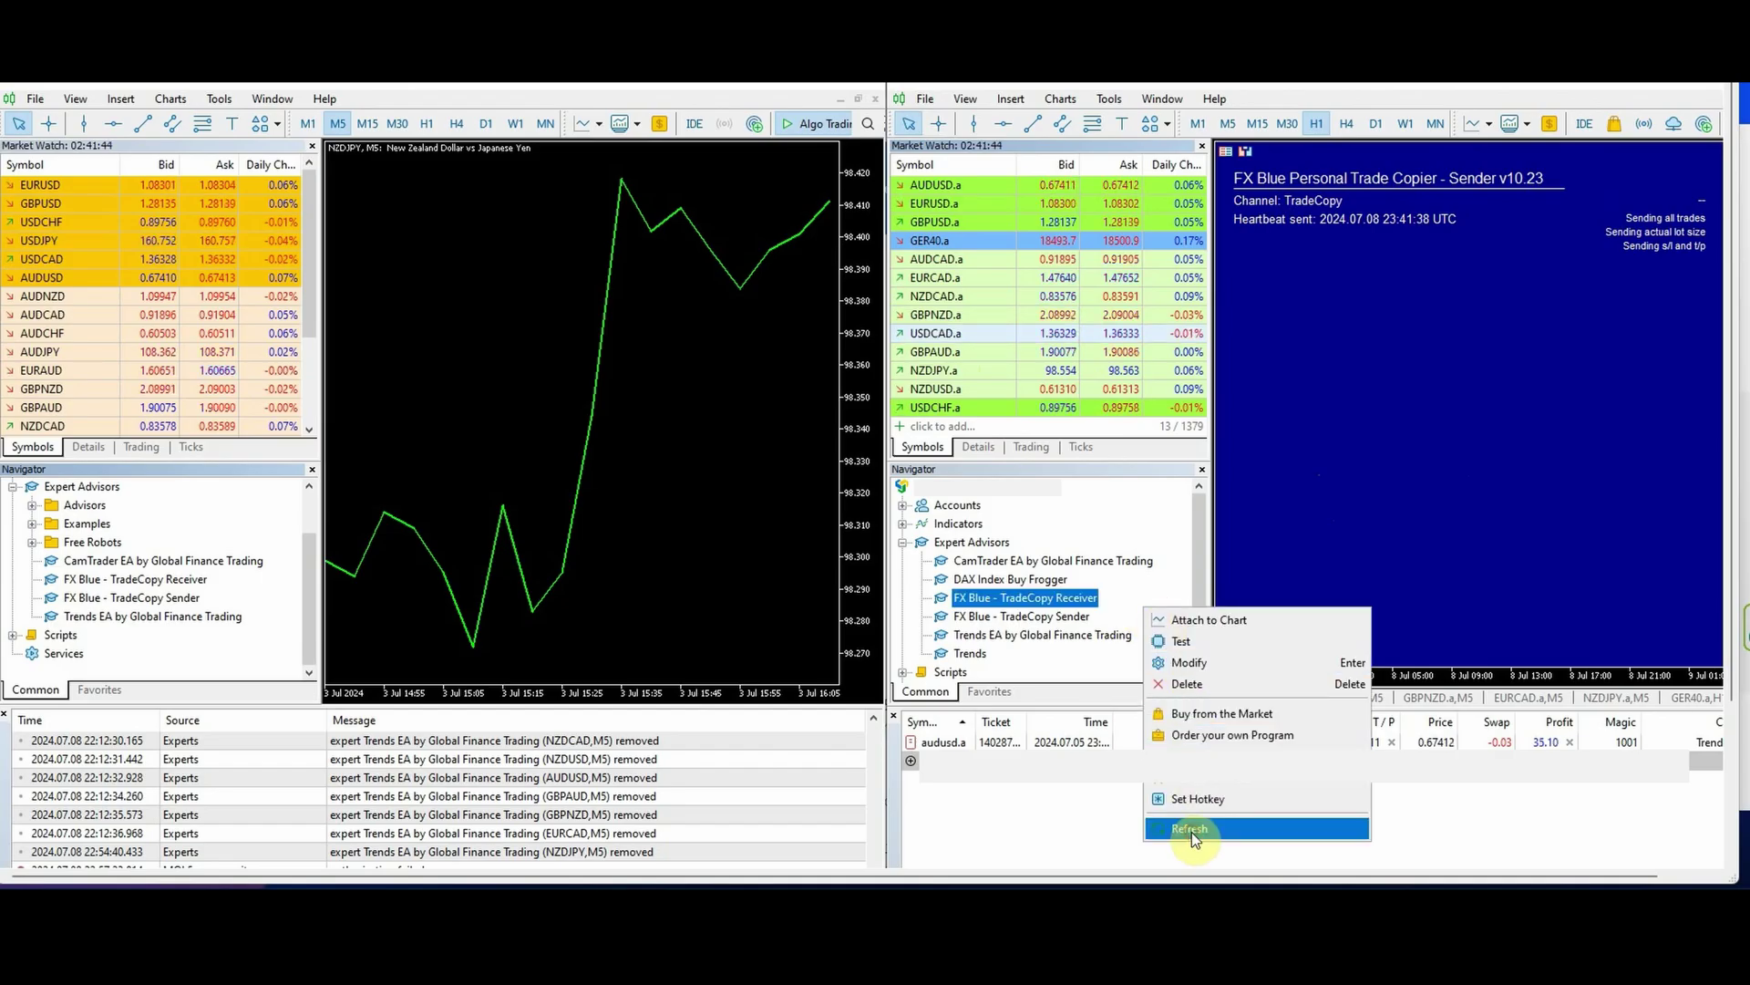
{"action": "left_click", "coordinate": [1191, 832]}
{"action": "left_click", "coordinate": [1111, 619]}
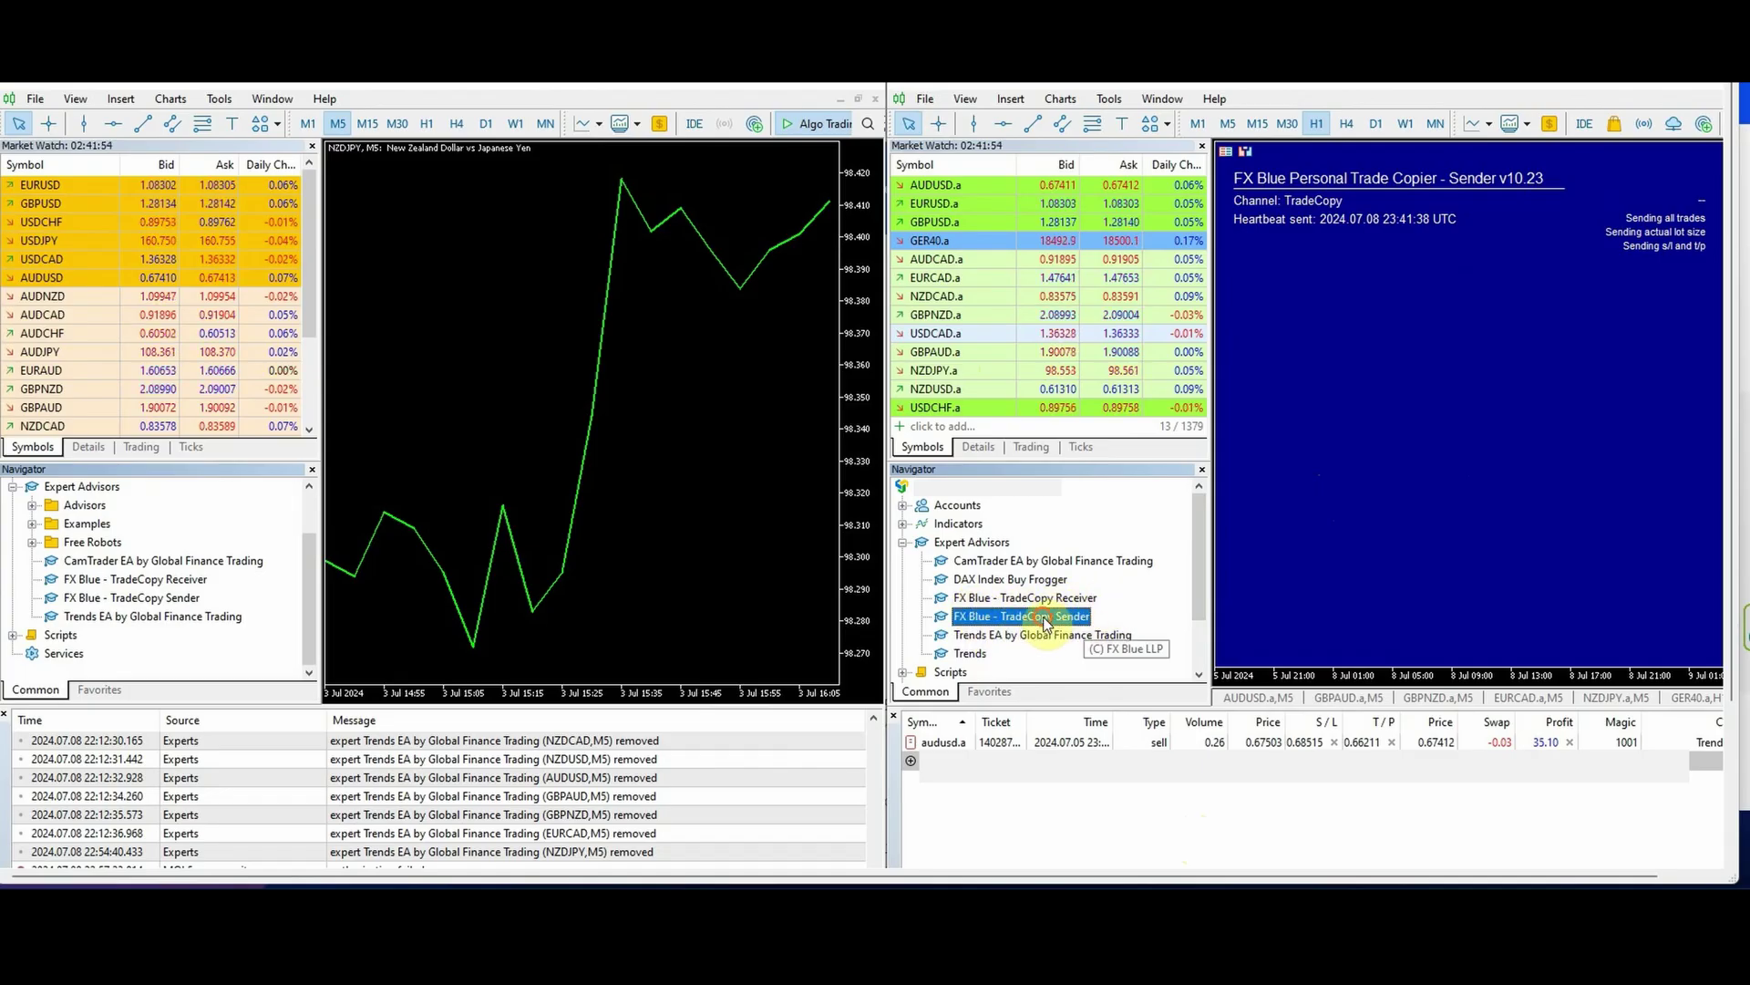
{"action": "left_click_drag", "start_coordinate": [1304, 359], "coordinate": [1305, 358]}
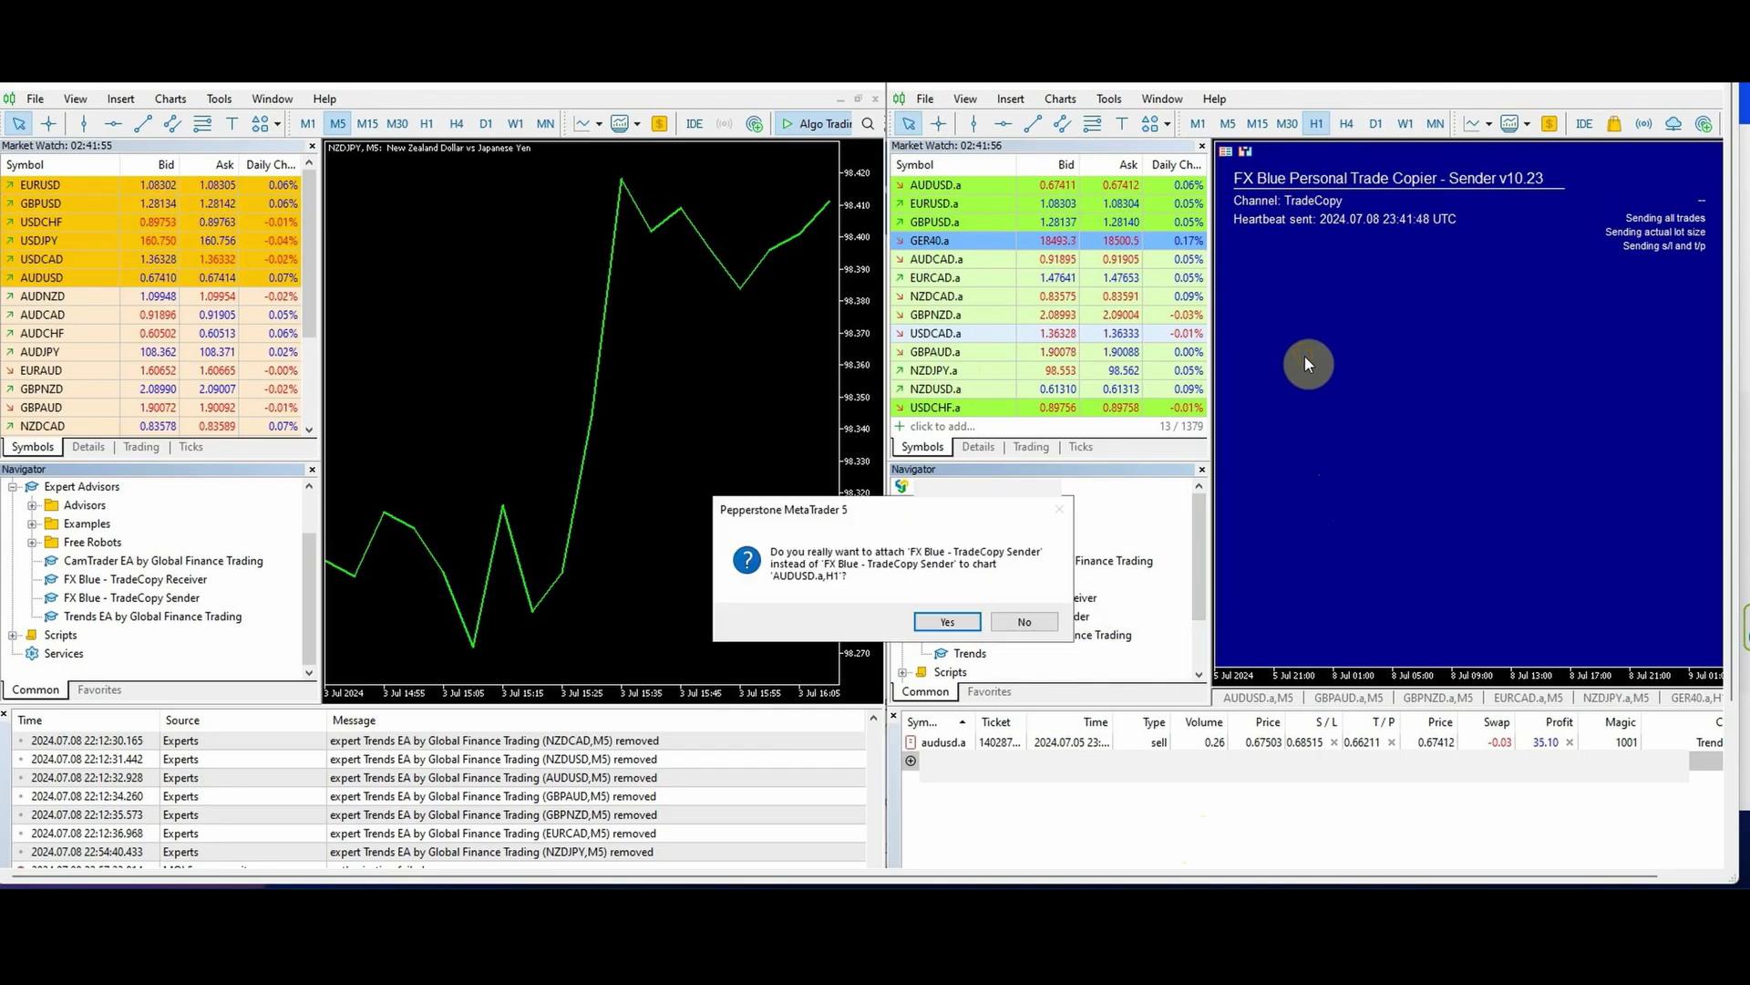
{"action": "left_click", "coordinate": [948, 621]}
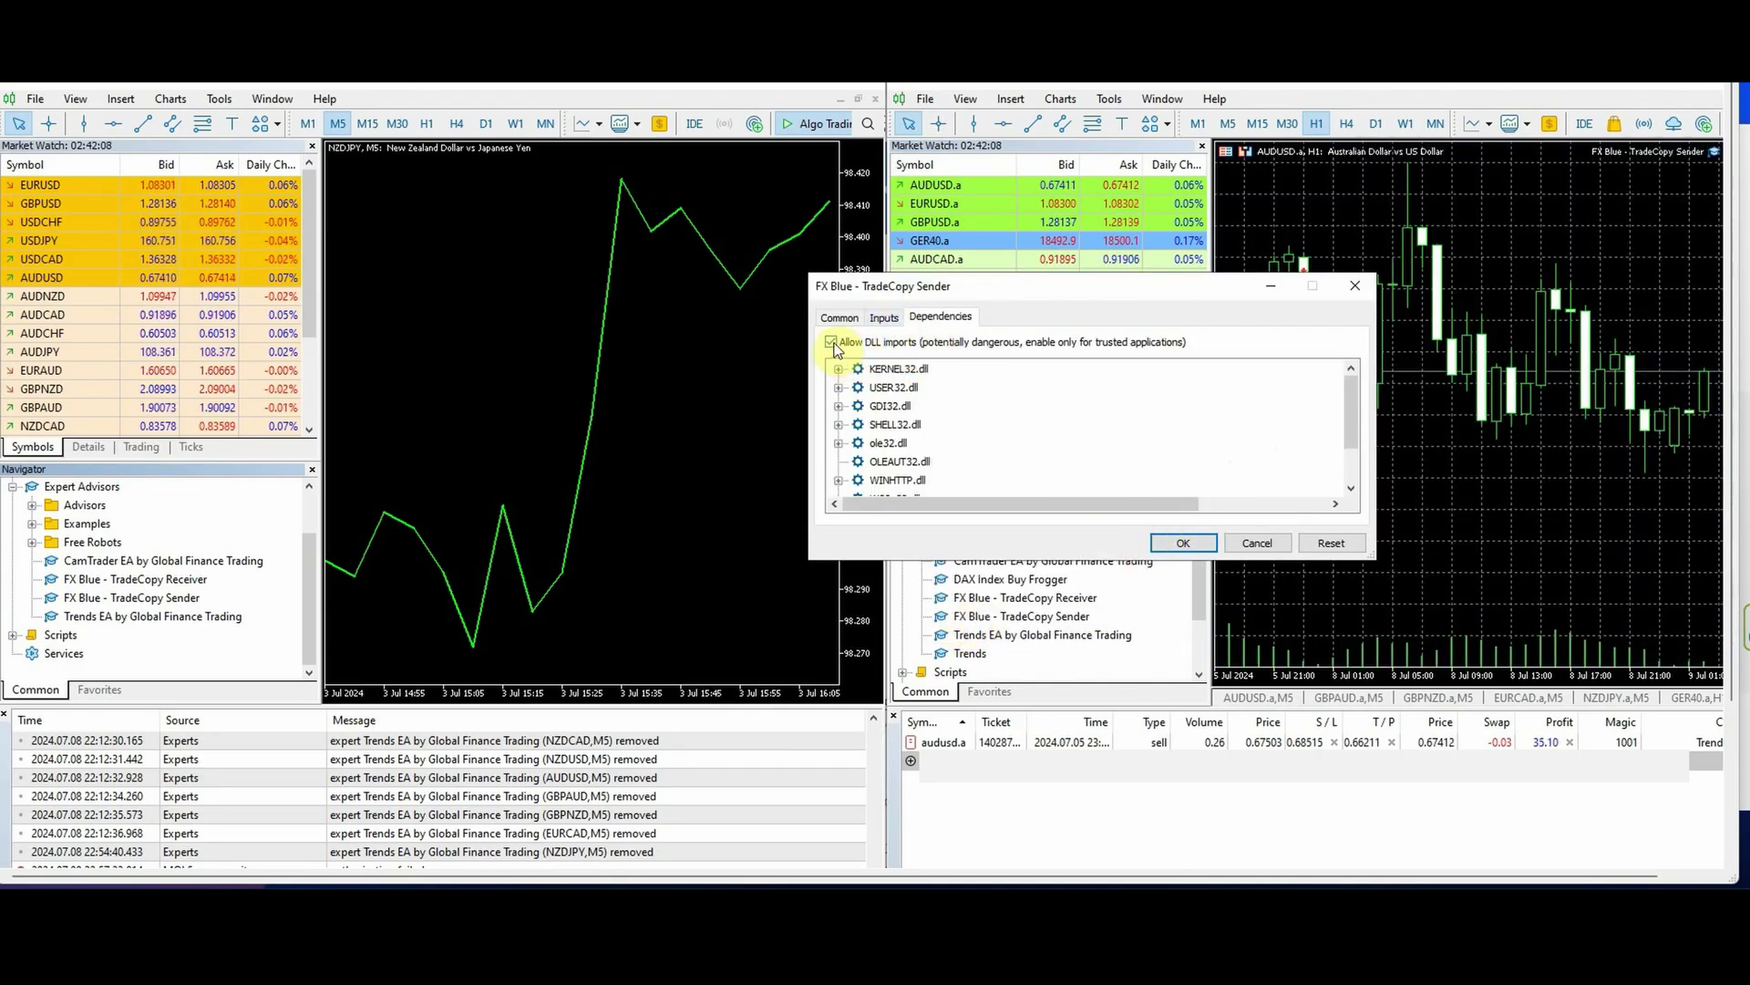
Review the Sender's Dependencies and Inputs, then start it with default settings on channel TradeCopy
{"action": "left_click", "coordinate": [883, 318]}
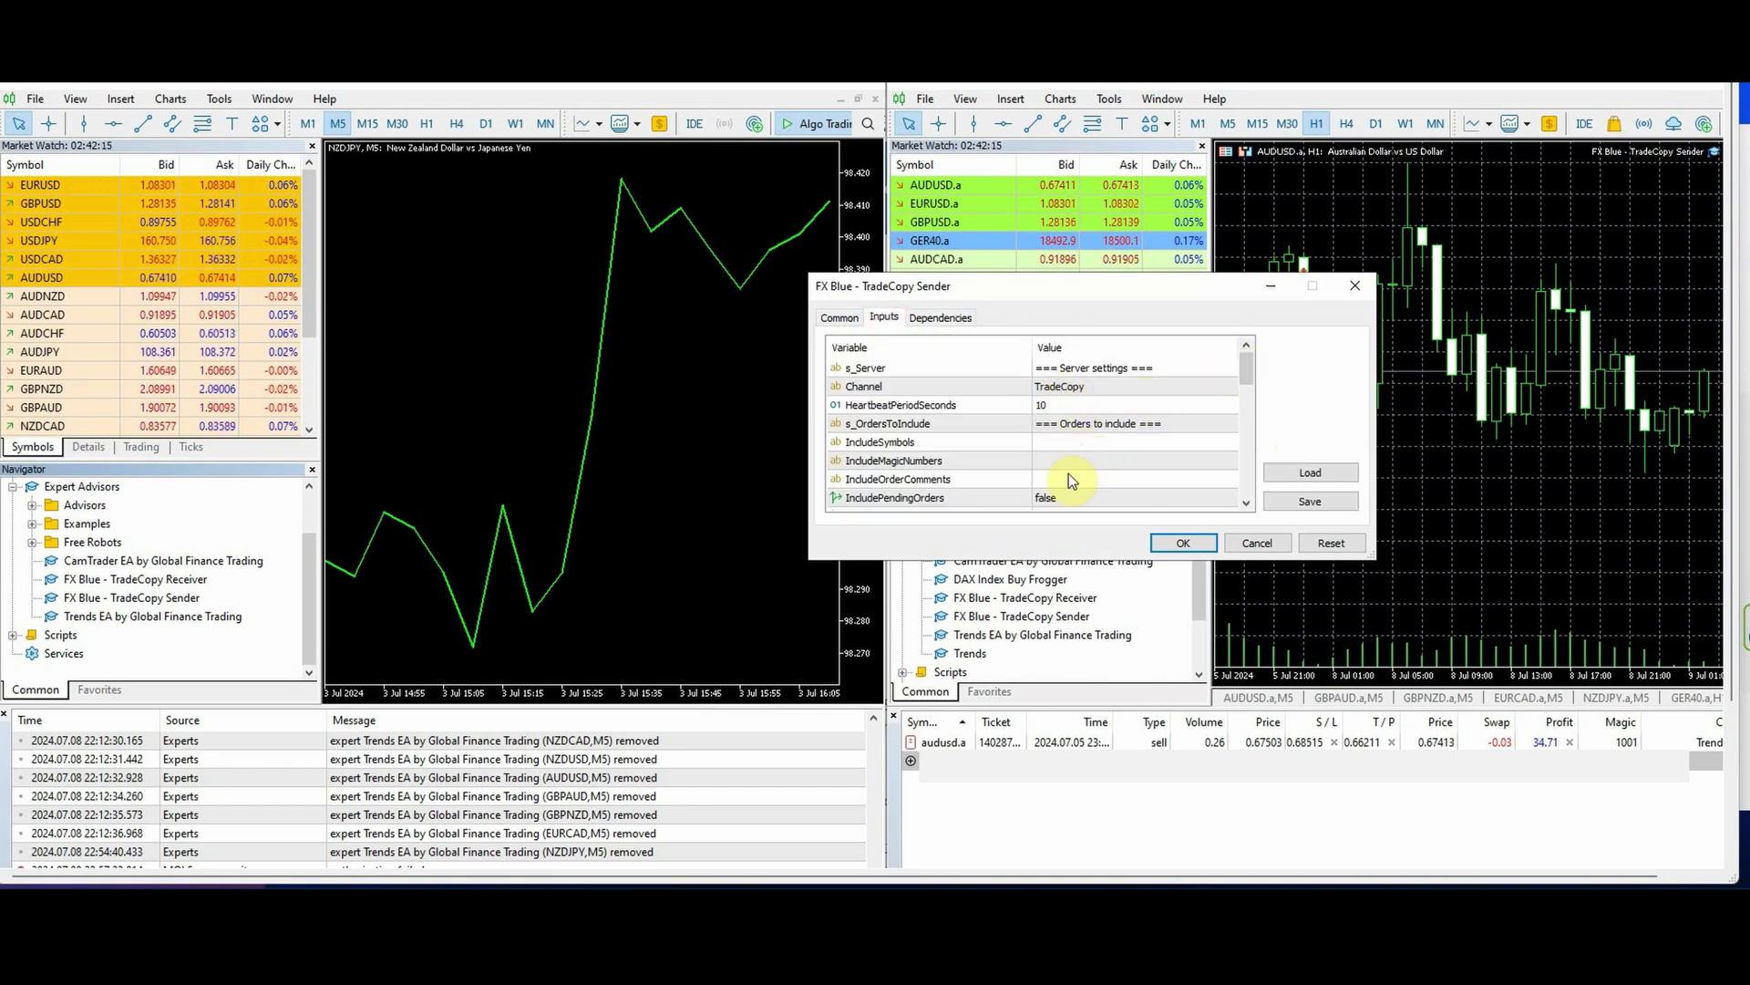
{"action": "left_click", "coordinate": [1246, 394]}
{"action": "scroll", "coordinate": [981, 440], "scroll_direction": "down", "scroll_amount": 1}
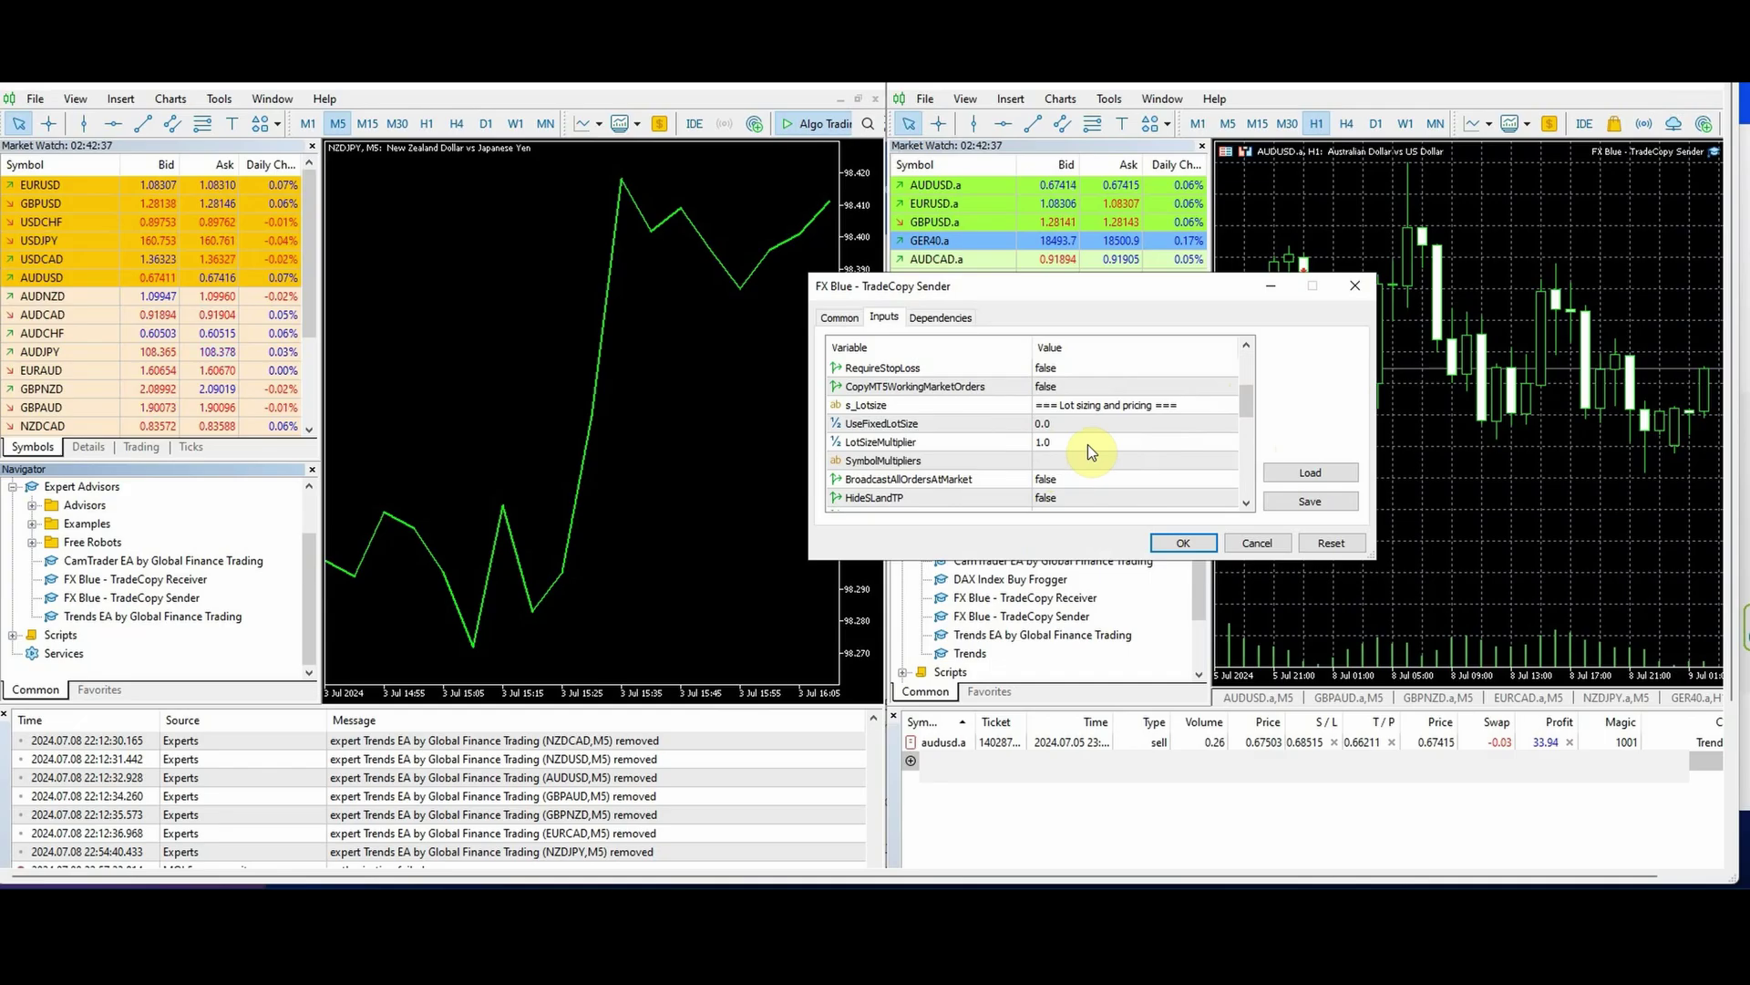
{"action": "scroll", "coordinate": [1256, 410], "scroll_direction": "down", "scroll_amount": 1}
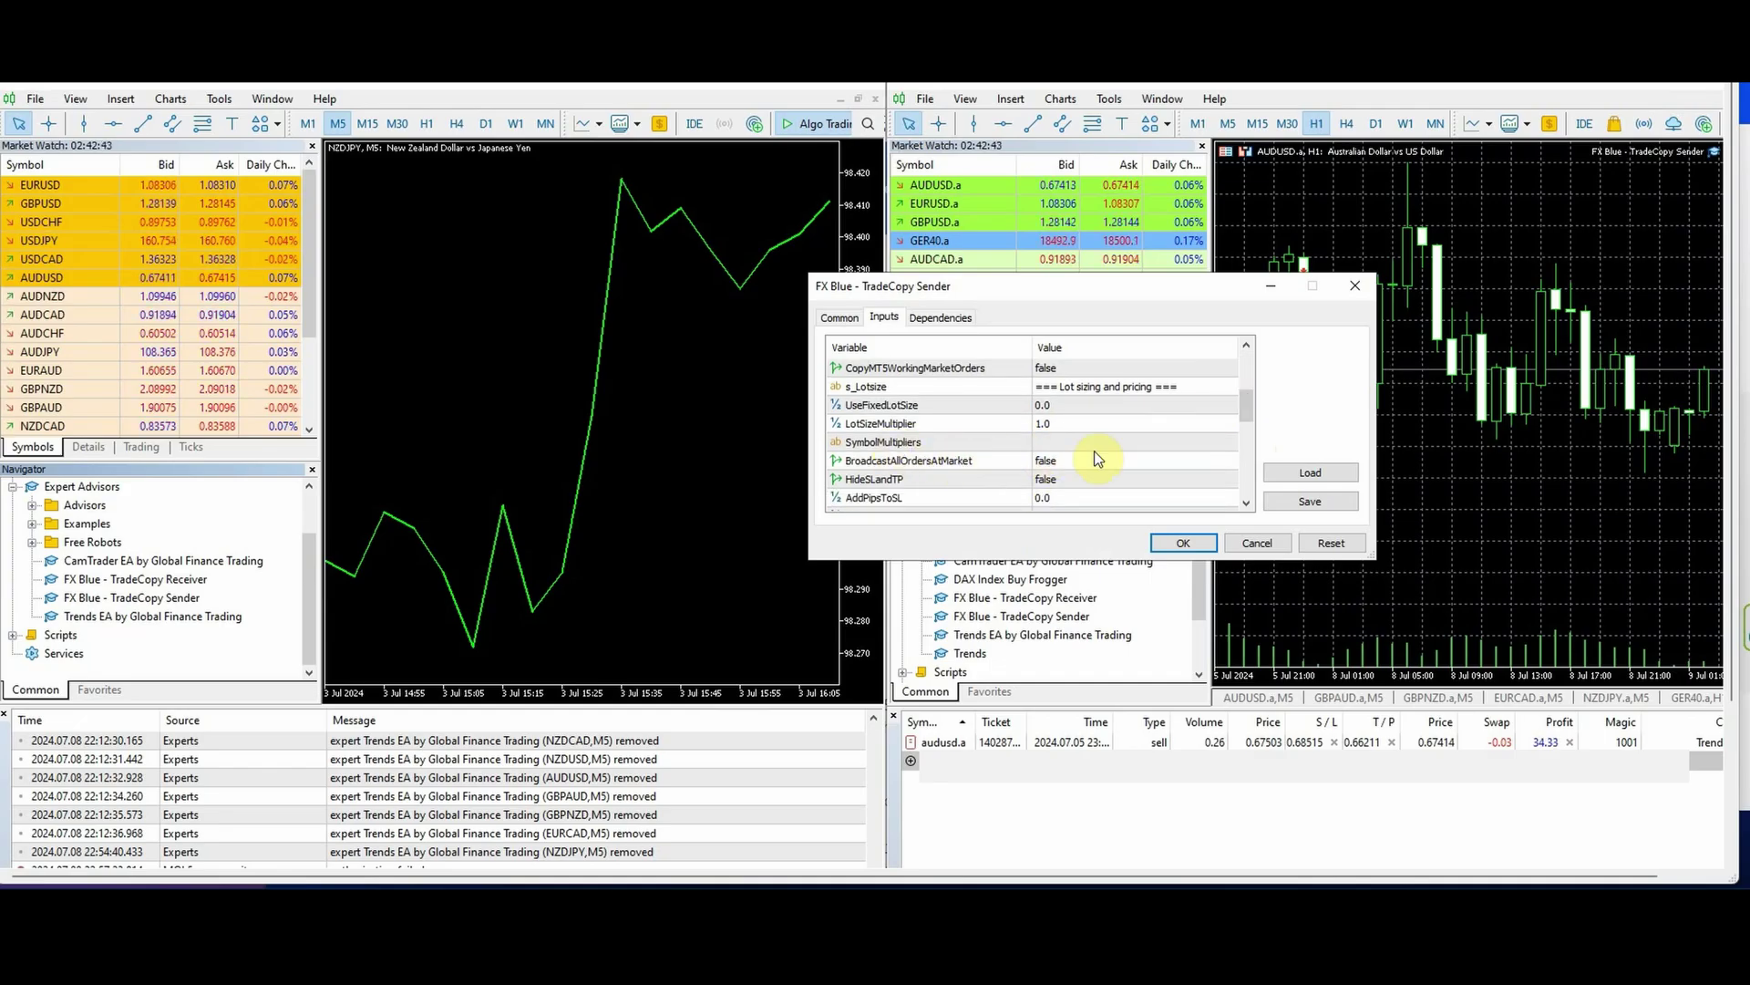
{"action": "mouse_move", "coordinate": [1249, 407]}
{"action": "left_mouse_down"}
{"action": "mouse_move", "coordinate": [1239, 481]}
{"action": "mouse_move", "coordinate": [1240, 392]}
{"action": "left_mouse_up"}
{"action": "left_click", "coordinate": [1238, 365]}
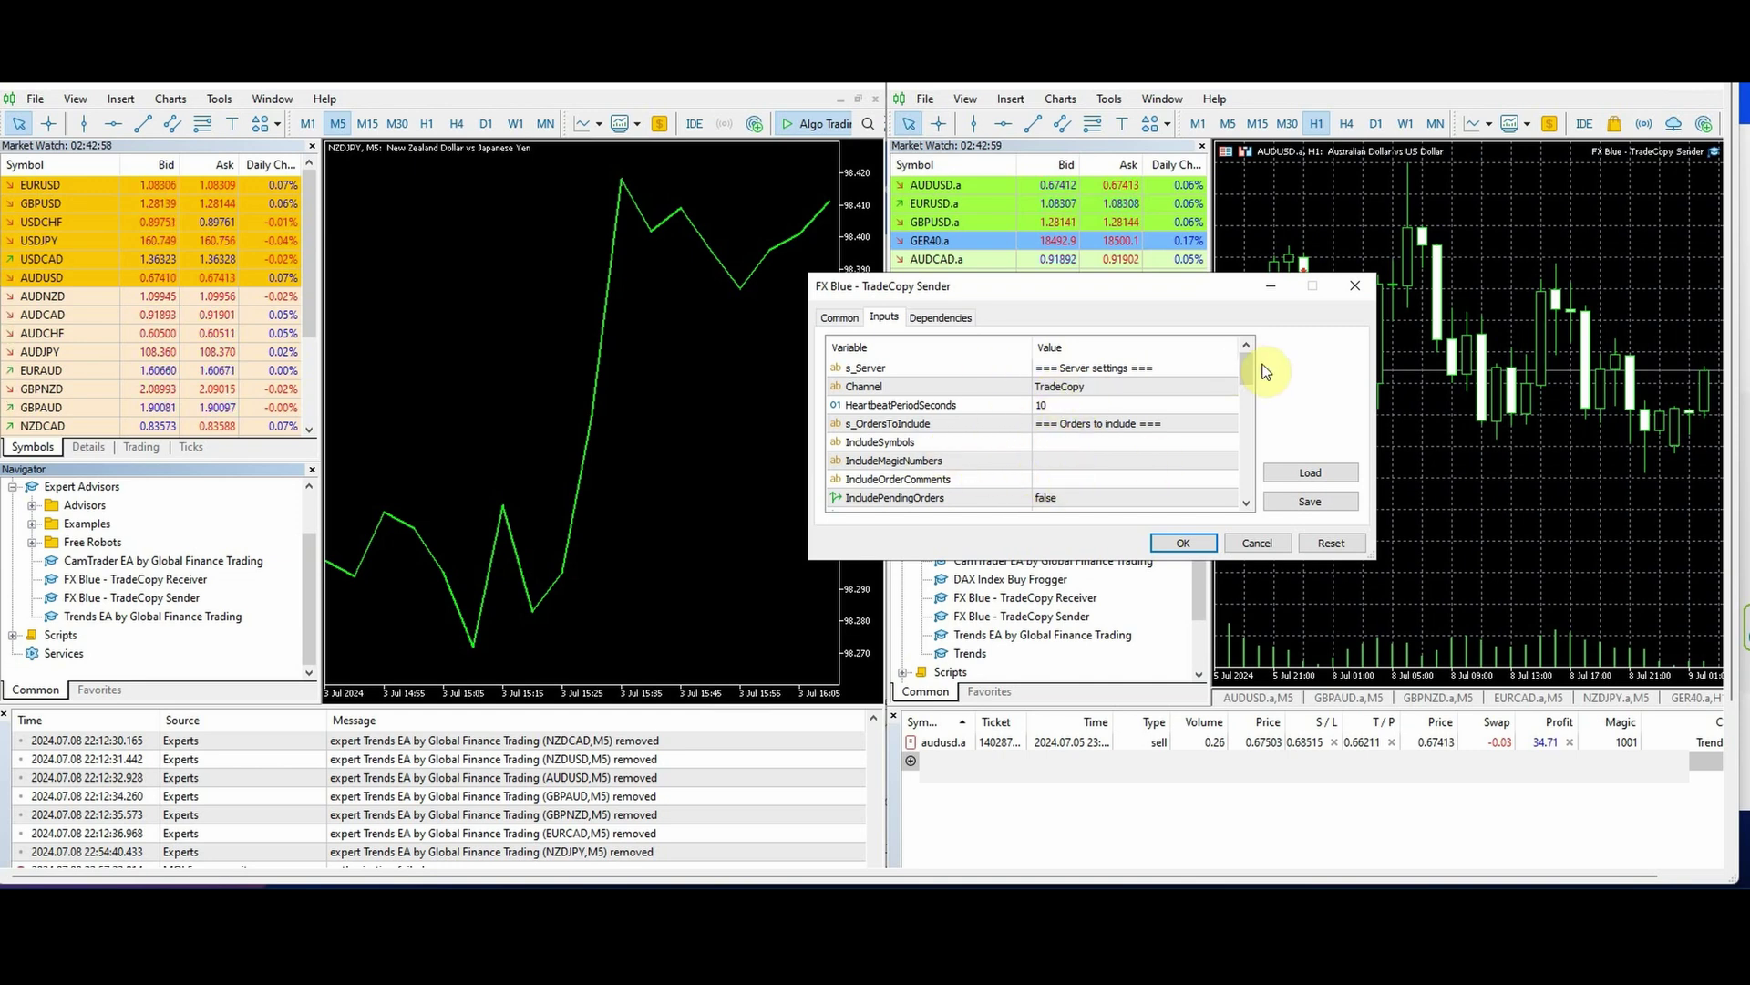
{"action": "left_click", "coordinate": [1189, 543]}
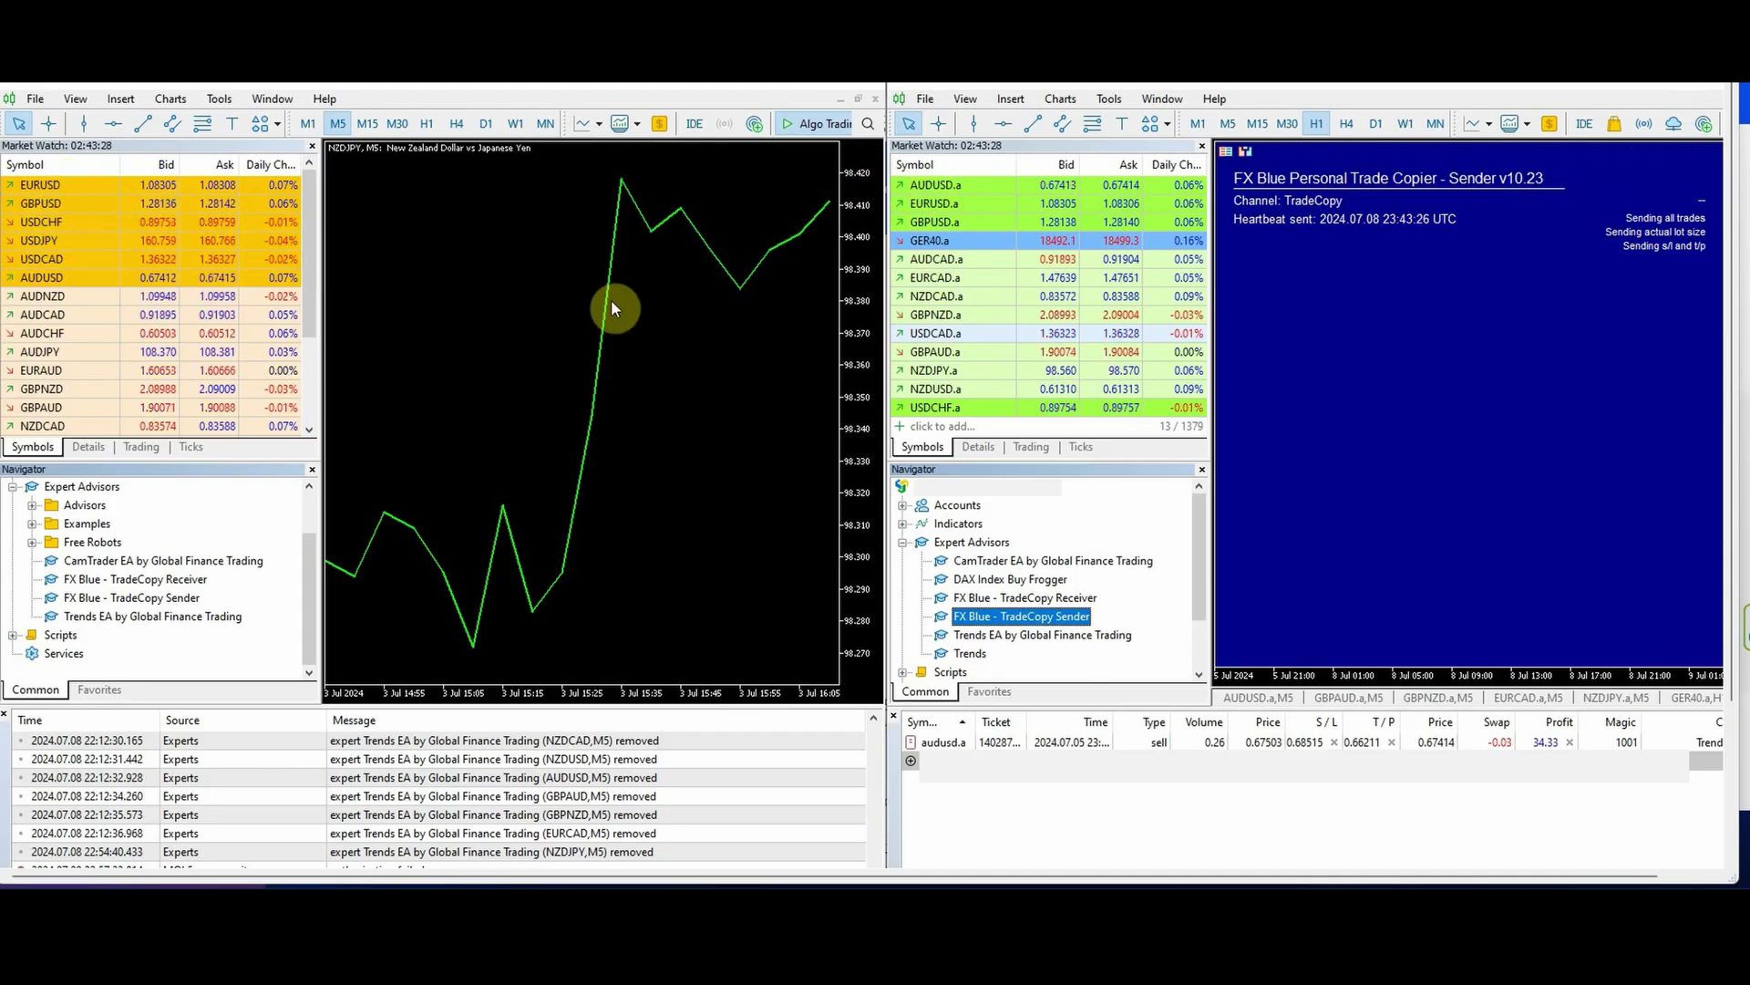
Attach TradeCopy Receiver to NZDJPY, check Allow Algo Trading, and edit CustomSymbolMappings
{"action": "left_click", "coordinate": [569, 430]}
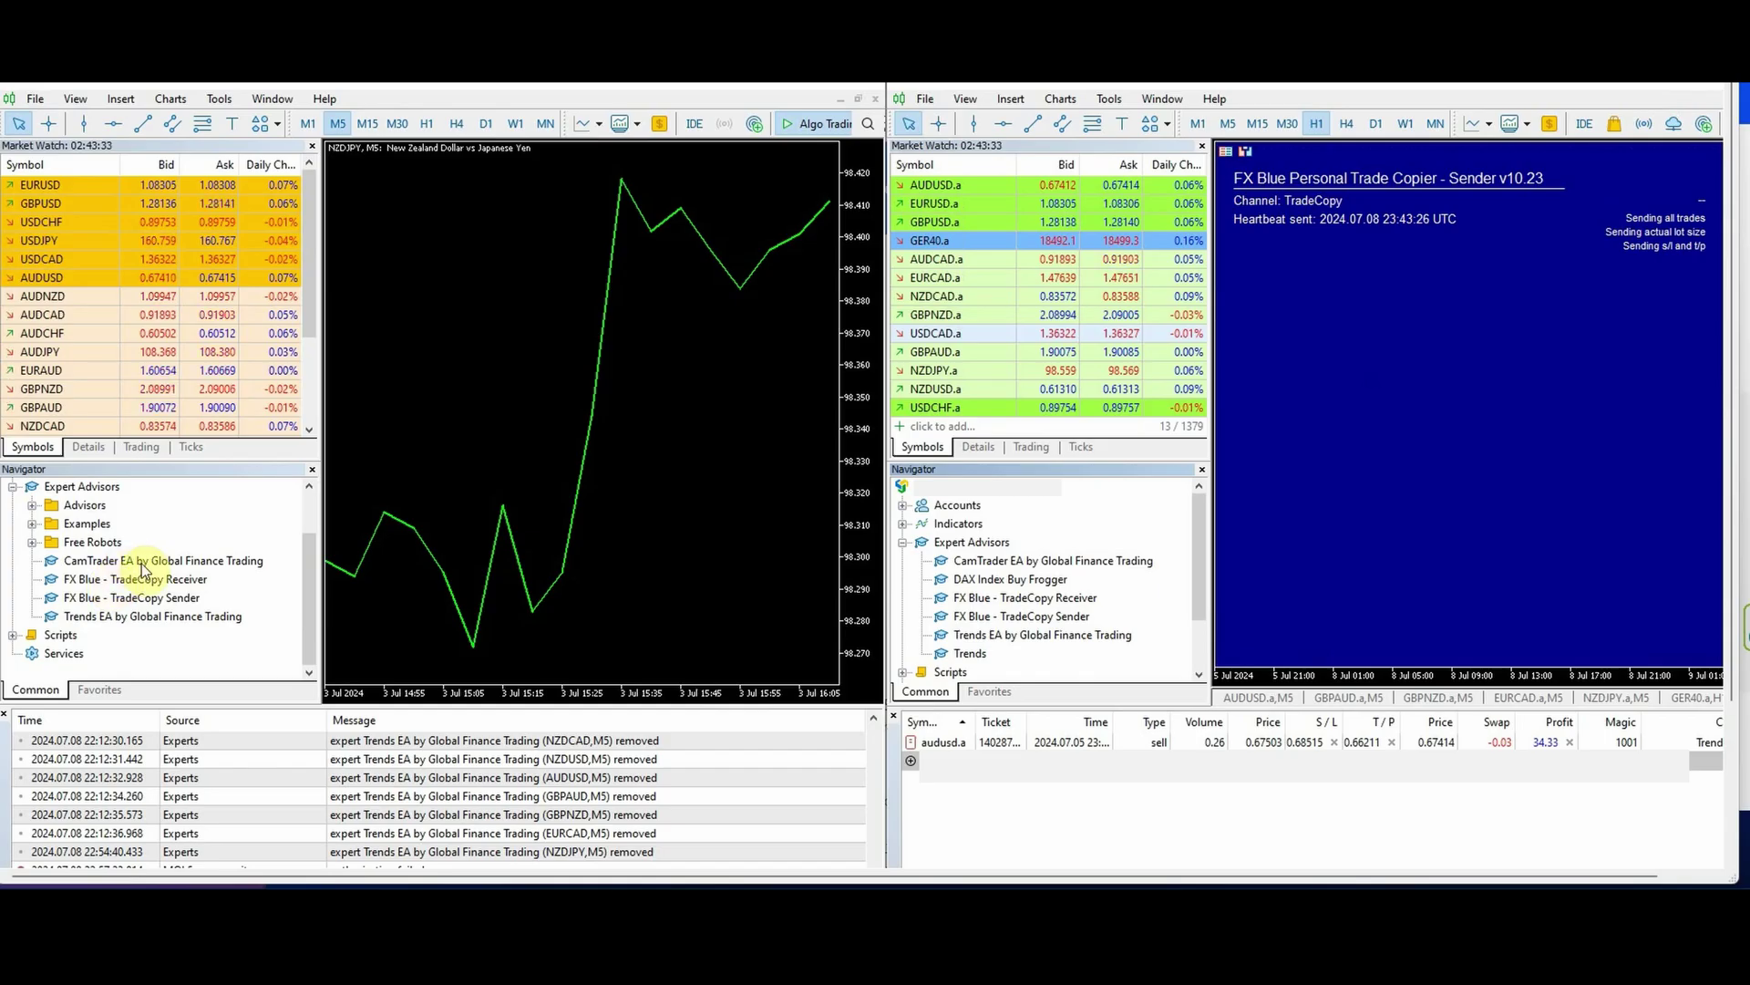
{"action": "left_click_drag", "start_coordinate": [574, 358], "coordinate": [574, 358]}
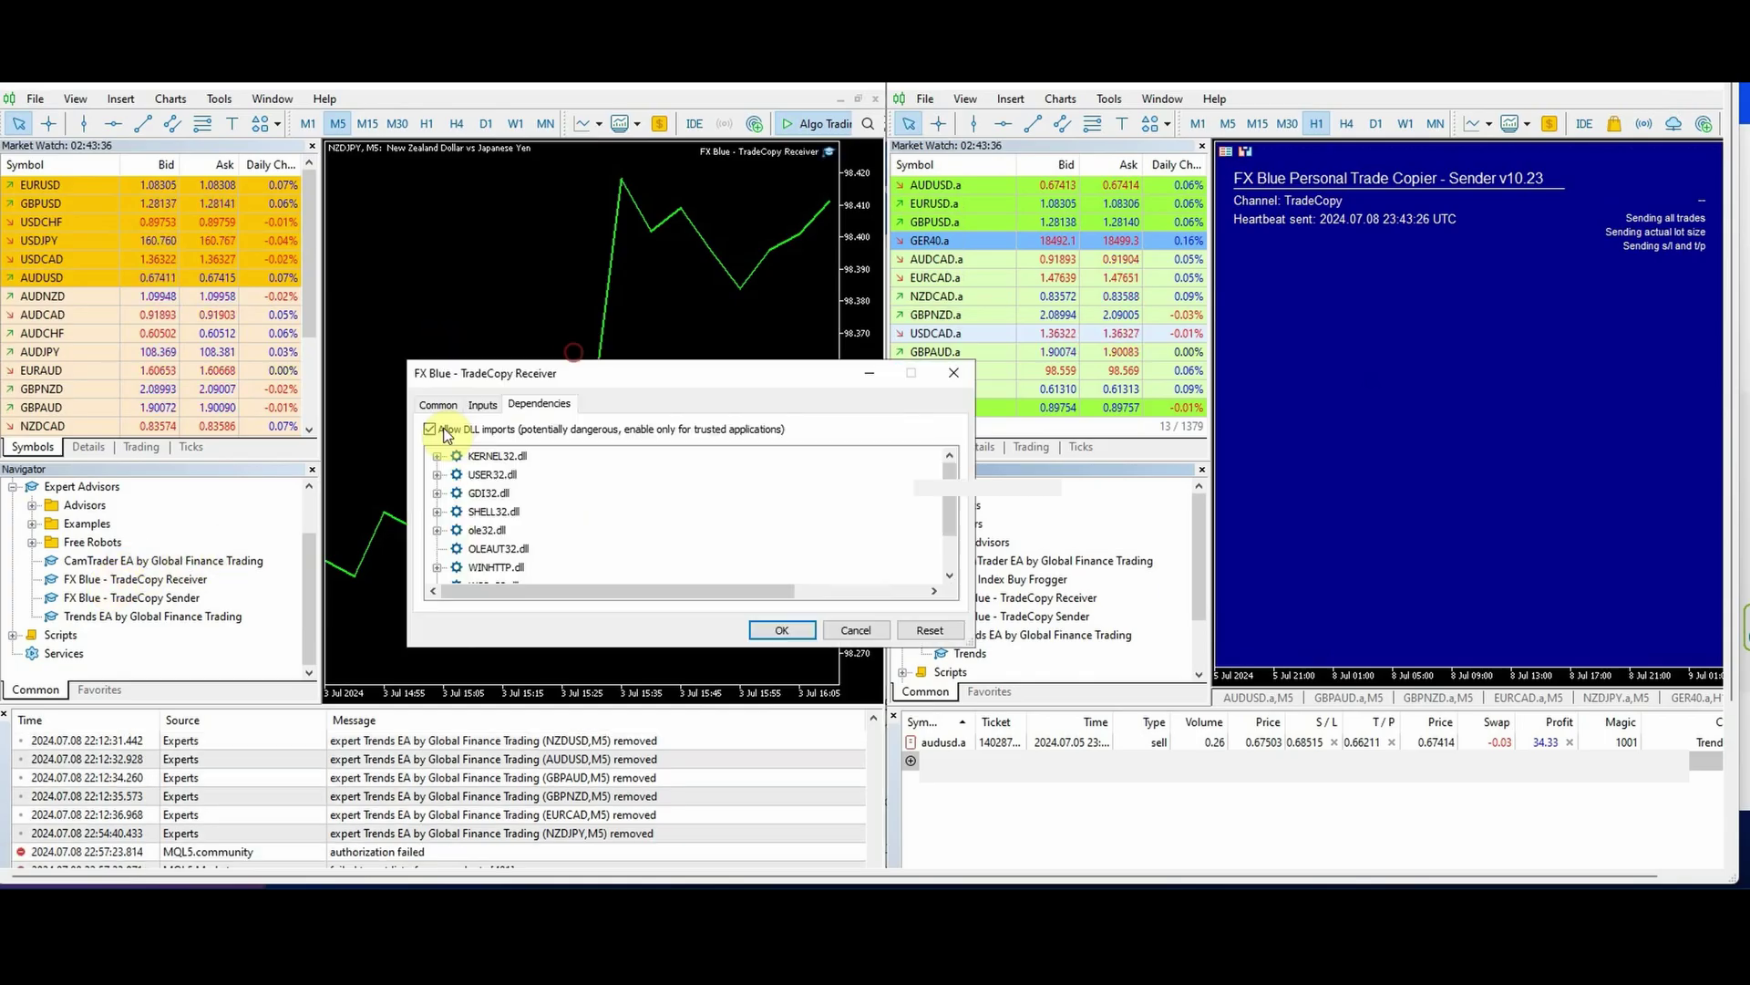
{"action": "left_click", "coordinate": [483, 405]}
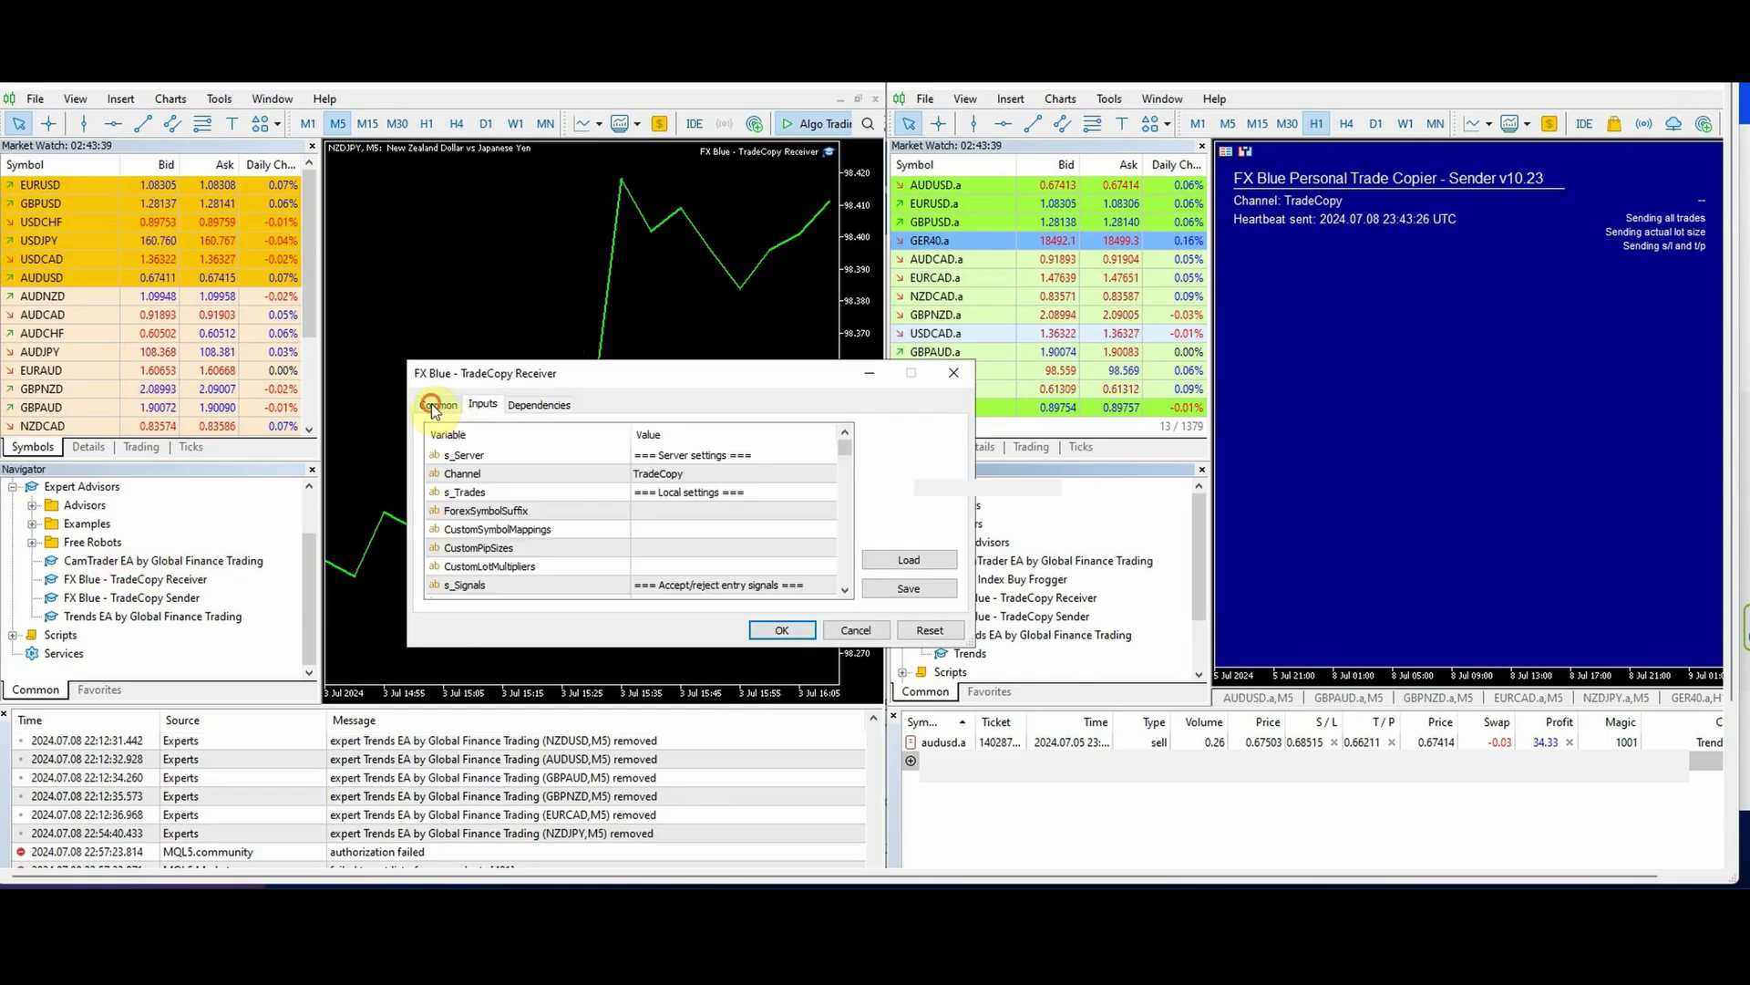
{"action": "left_click", "coordinate": [438, 404]}
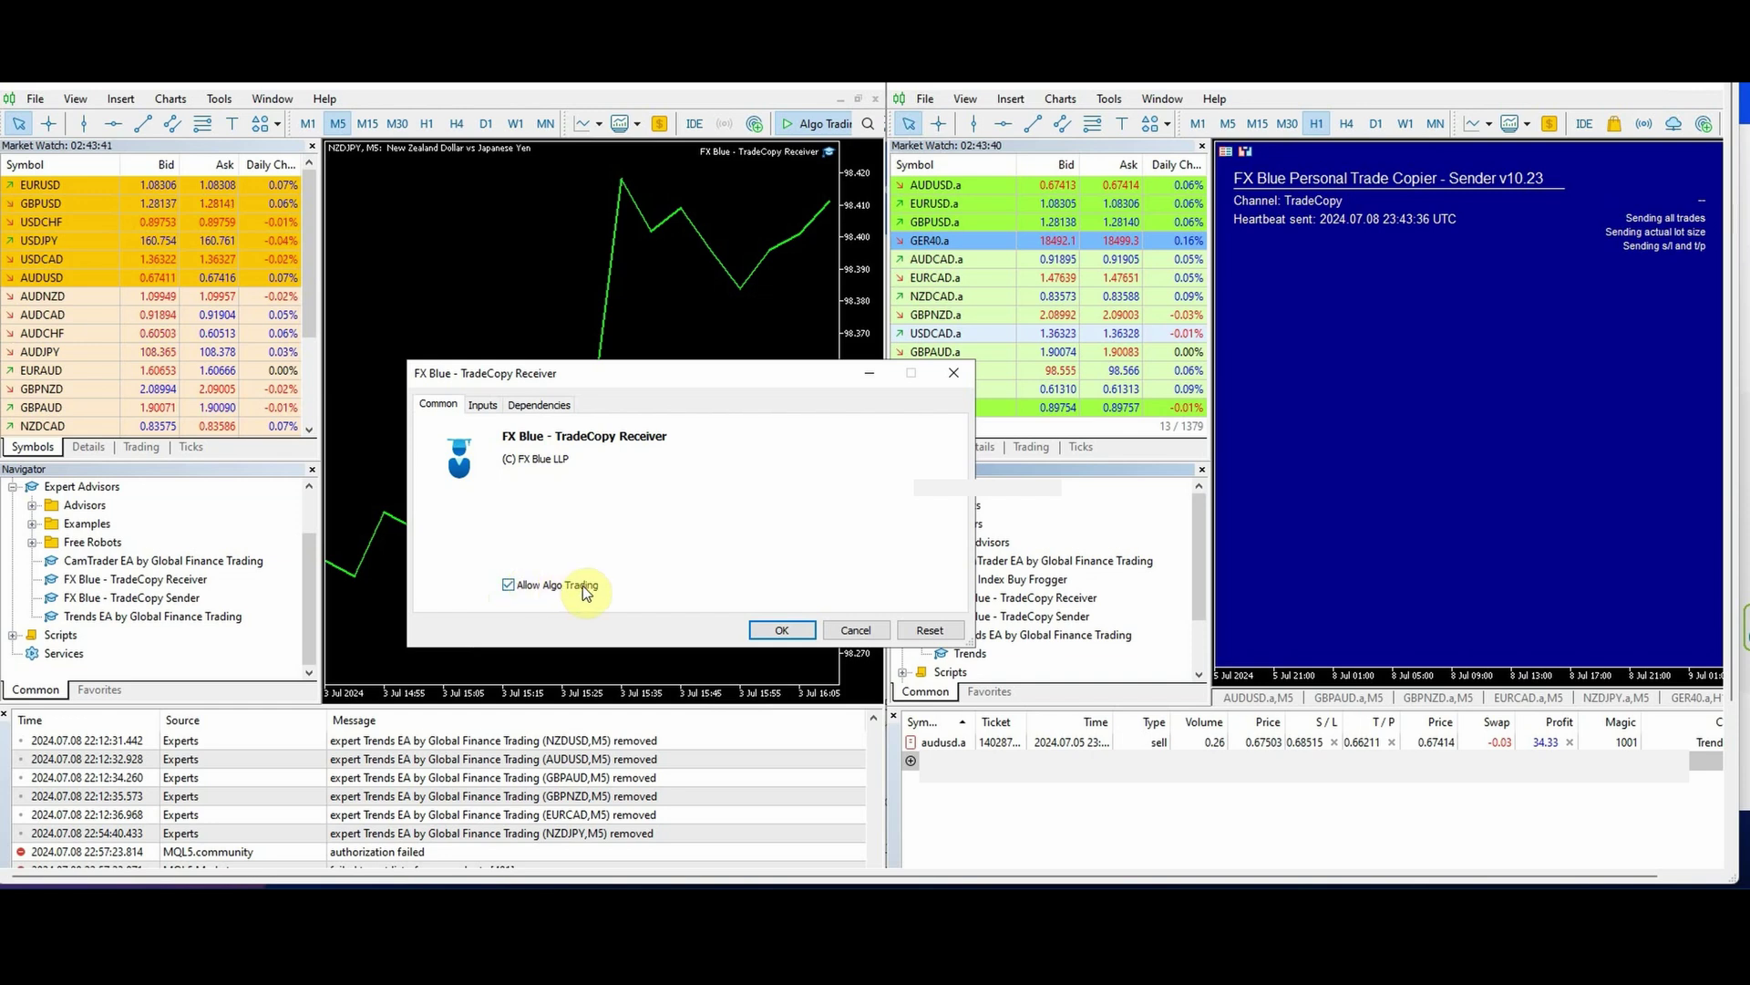
{"action": "left_click", "coordinate": [482, 405]}
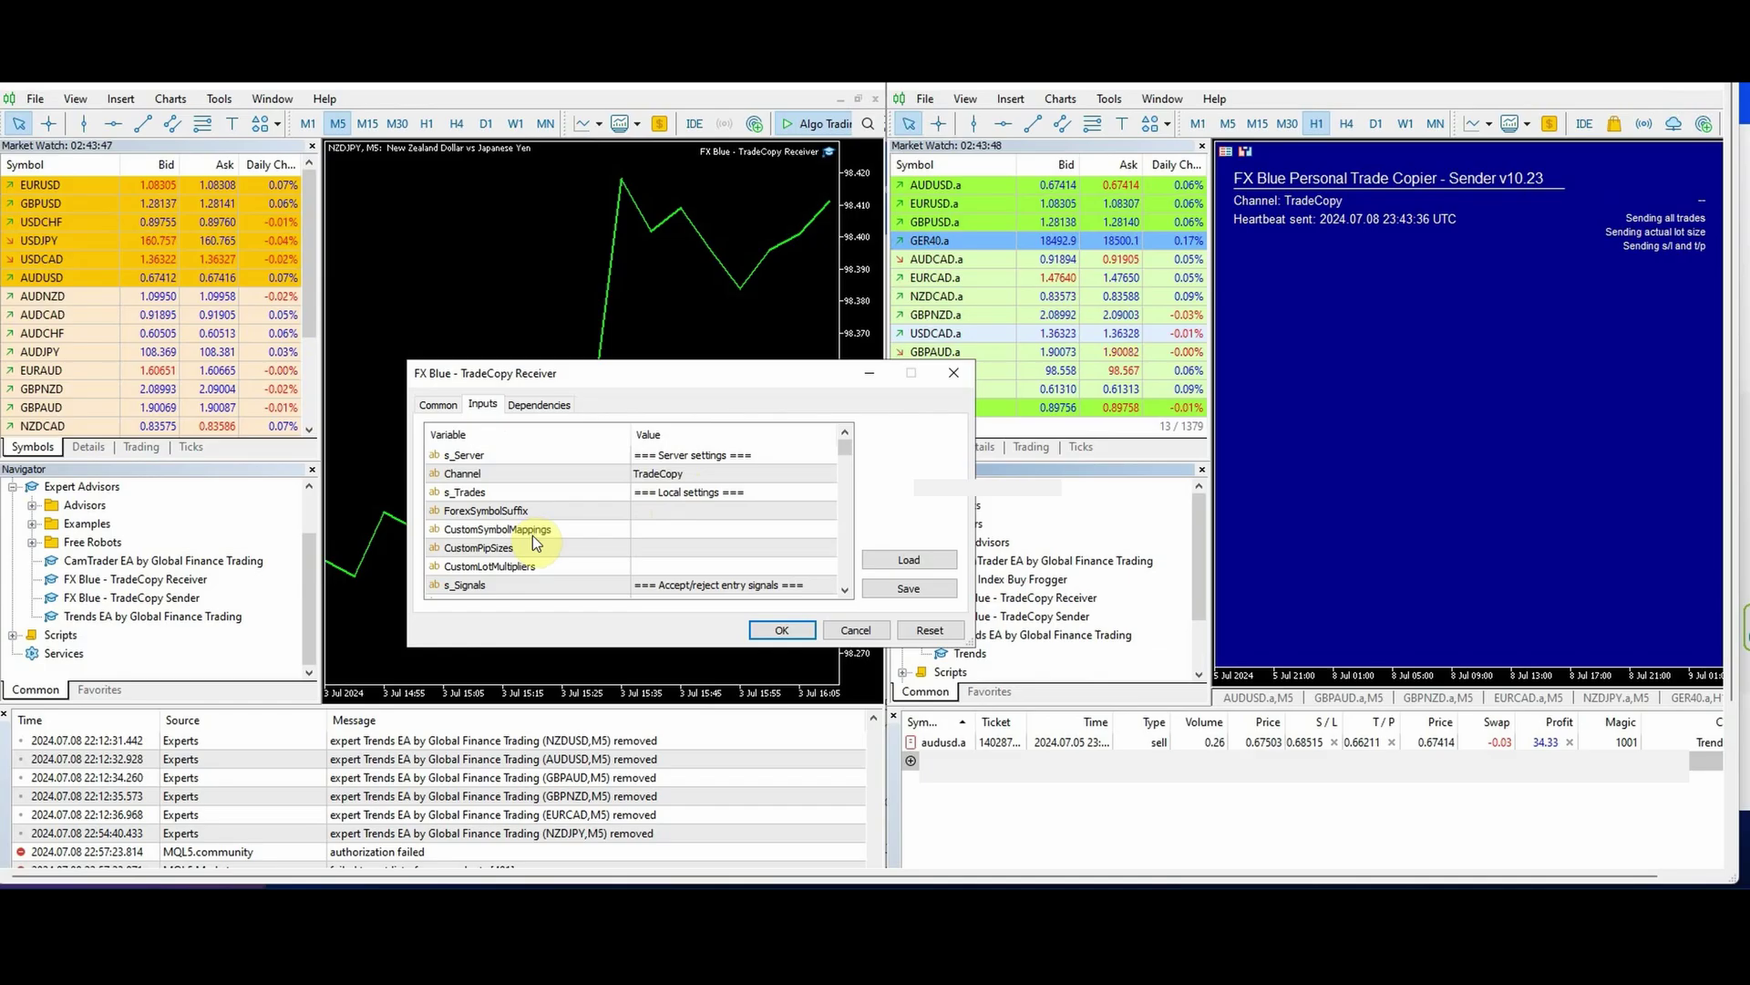
{"action": "double_click", "coordinate": [637, 529]}
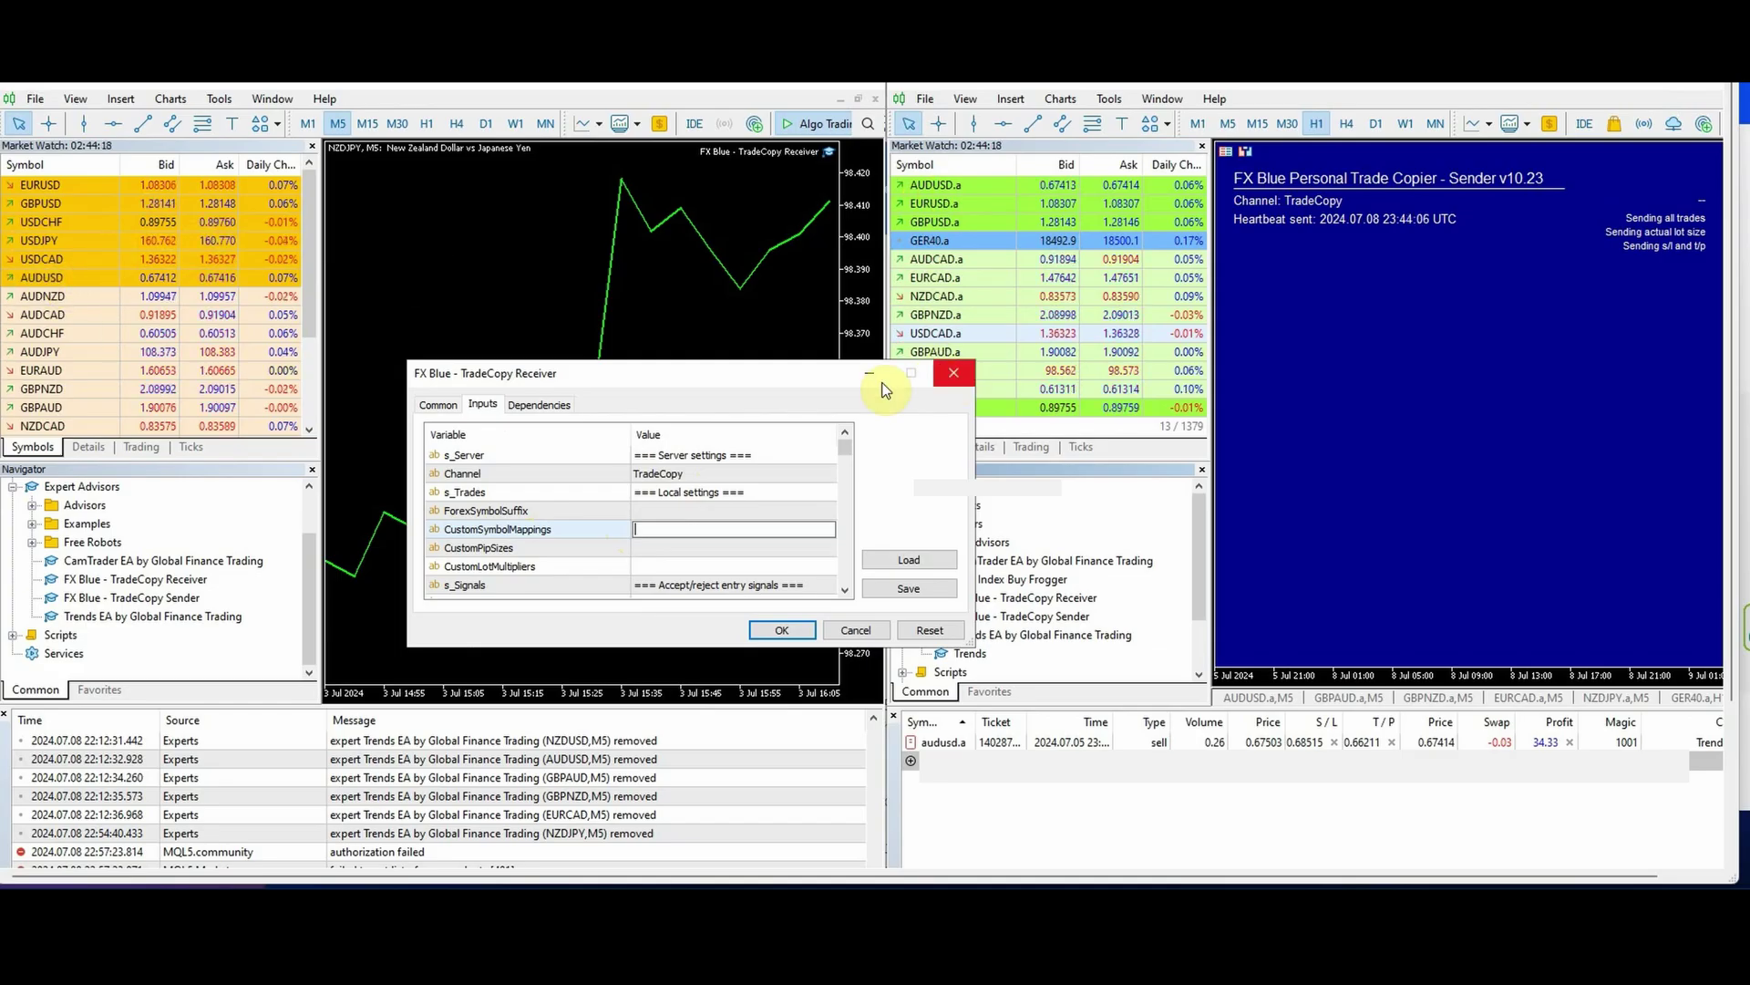
{"action": "left_click_drag", "start_coordinate": [833, 381], "coordinate": [730, 361]}
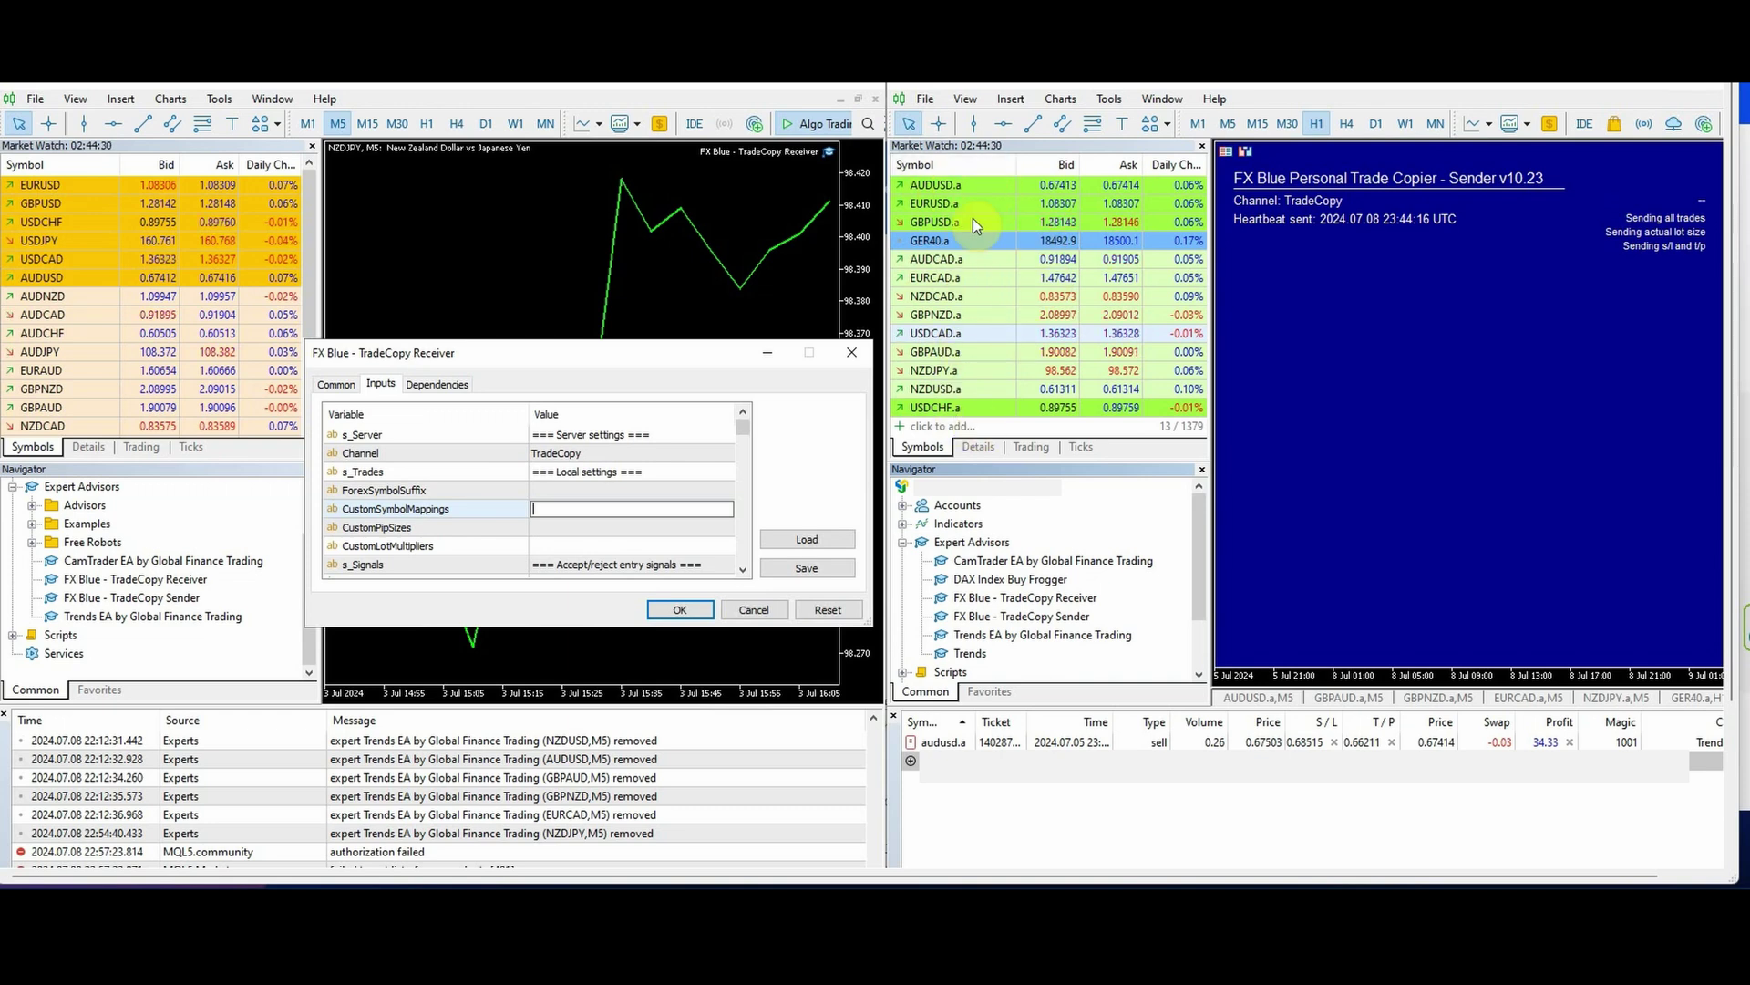
{"action": "right_click", "coordinate": [1025, 294]}
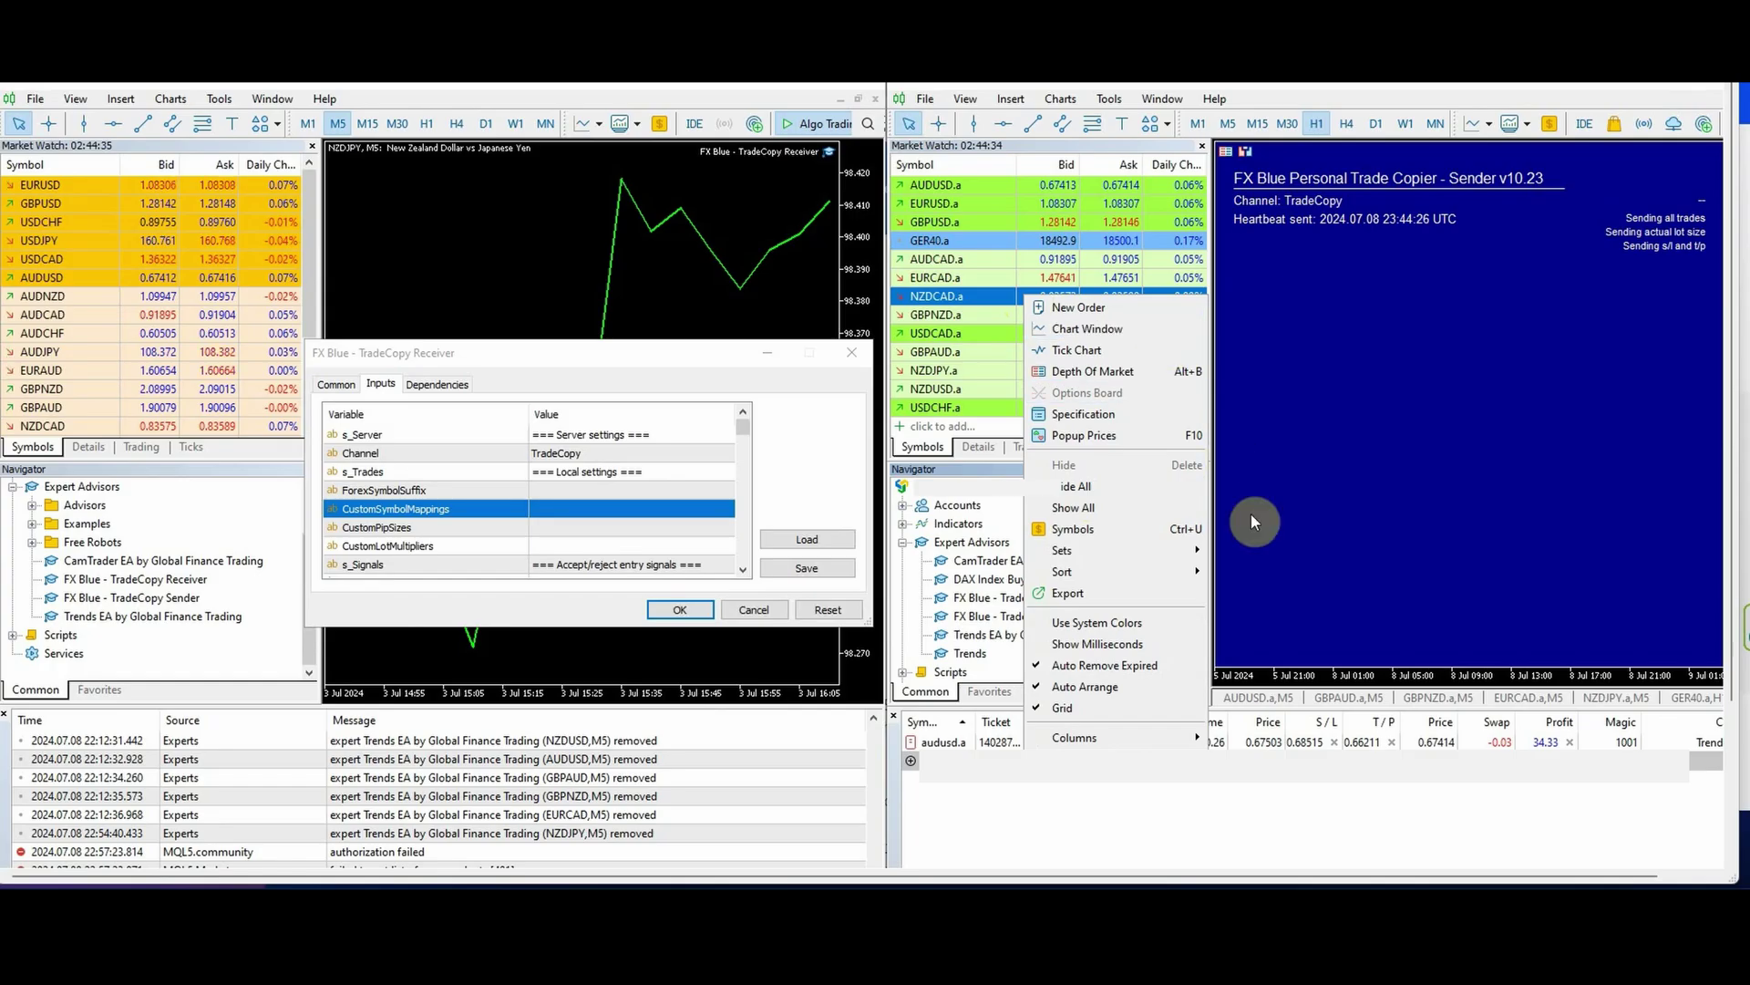
{"action": "left_click", "coordinate": [956, 151]}
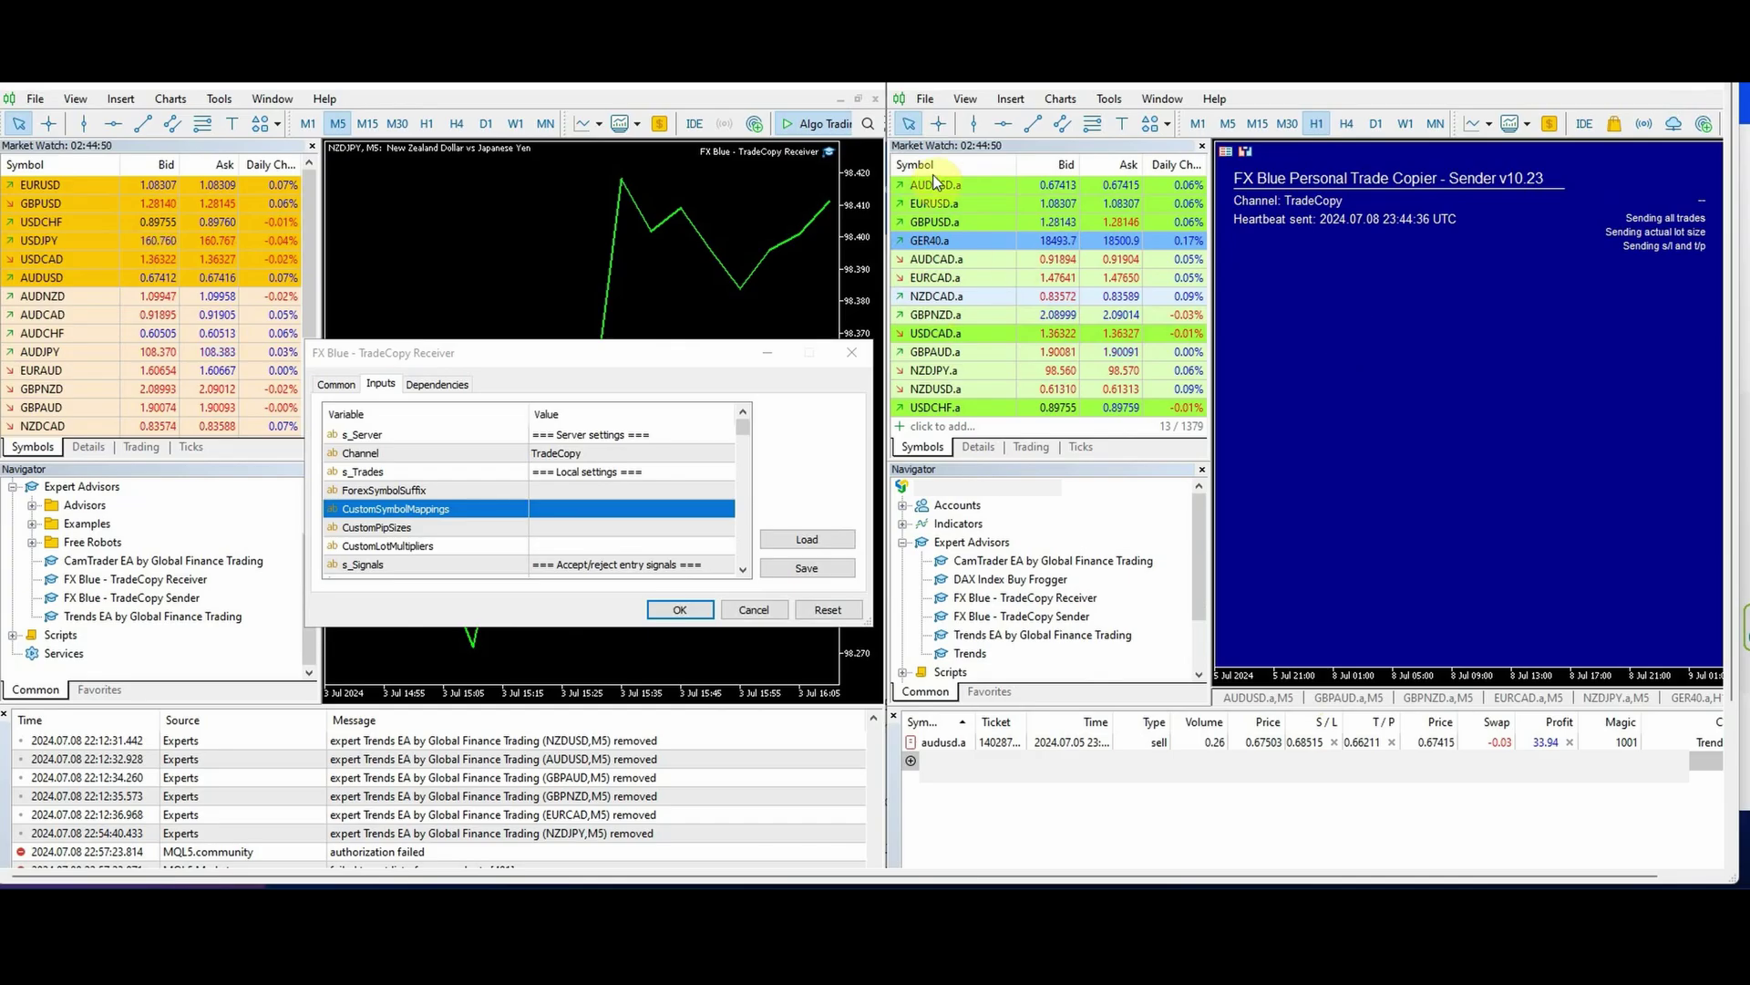
Bold the SENDER and RECEIVER headings in H2:J2 and select the mapping columns H, I and J
{"action": "key", "text": "alt+Tab"}
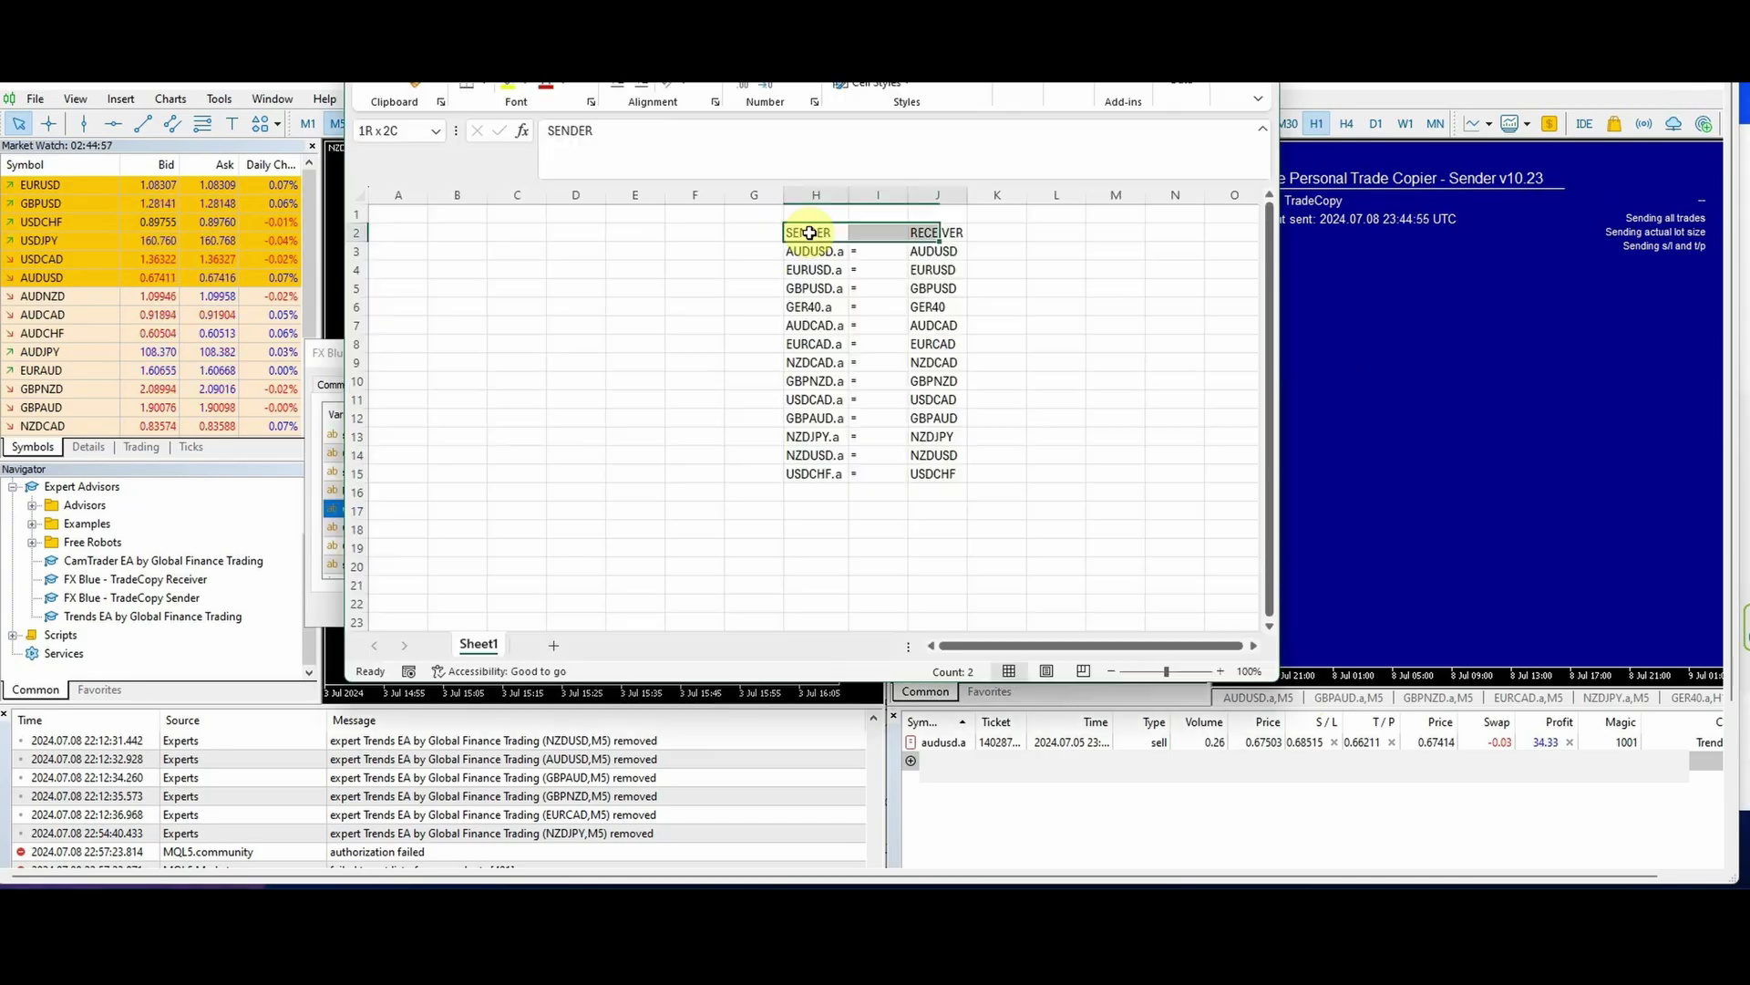
{"action": "left_click_drag", "start_coordinate": [810, 233], "coordinate": [939, 235]}
{"action": "key", "text": "ctrl+b"}
{"action": "left_click_drag", "start_coordinate": [814, 252], "coordinate": [801, 477]}
{"action": "left_click_drag", "start_coordinate": [871, 251], "coordinate": [870, 471]}
{"action": "left_click_drag", "start_coordinate": [934, 251], "coordinate": [939, 474]}
Fill column K3:K15 with commas, then clear the comma from the last row K15
{"action": "left_click", "coordinate": [992, 248]}
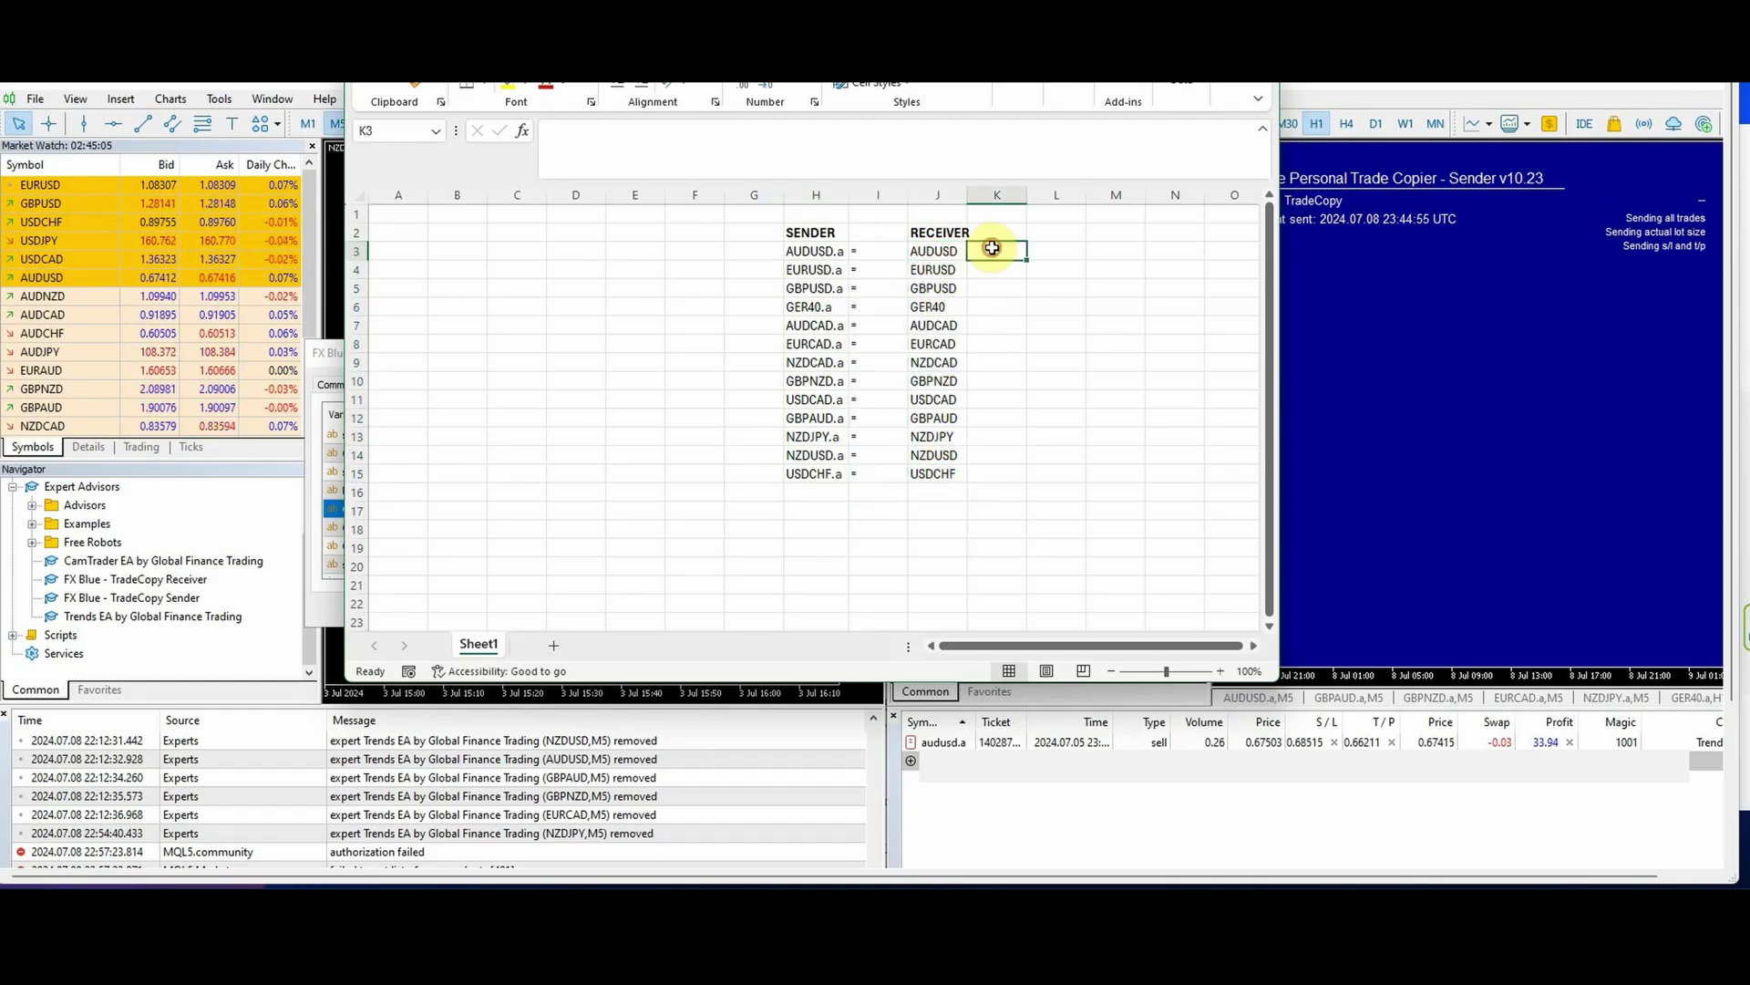
{"action": "type", "text": ","}
{"action": "key", "text": "Return"}
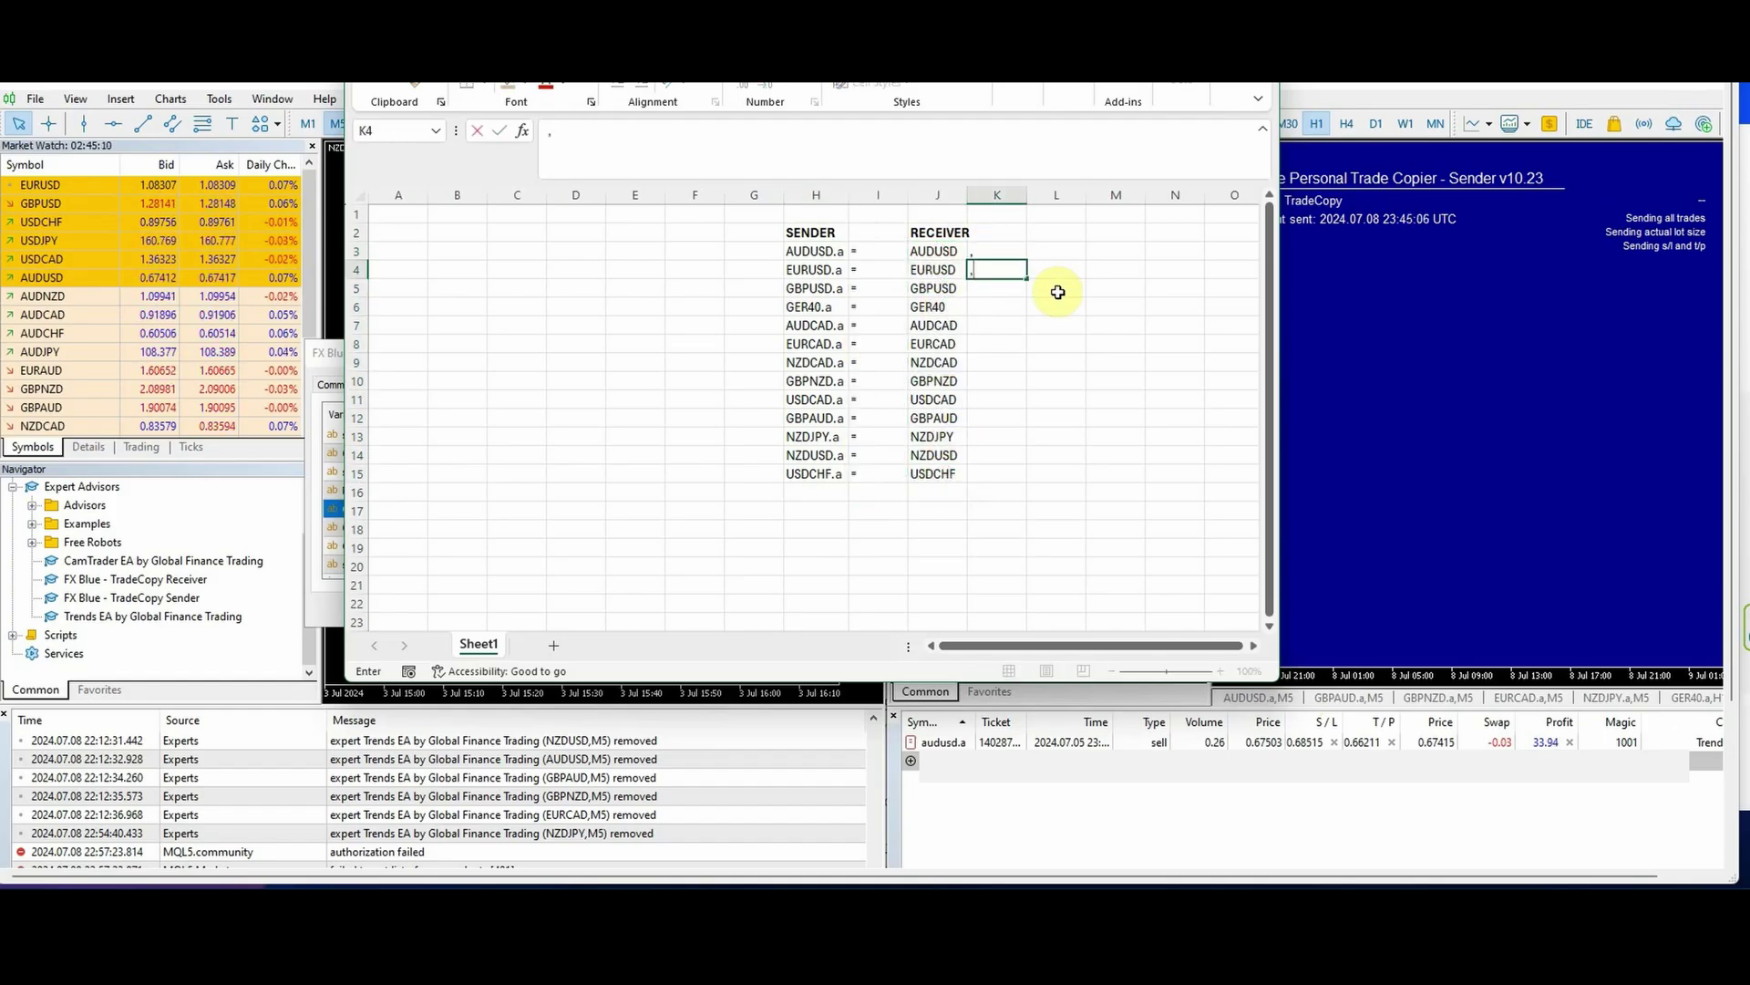
{"action": "type", "text": ","}
{"action": "double_click", "coordinate": [1036, 273]}
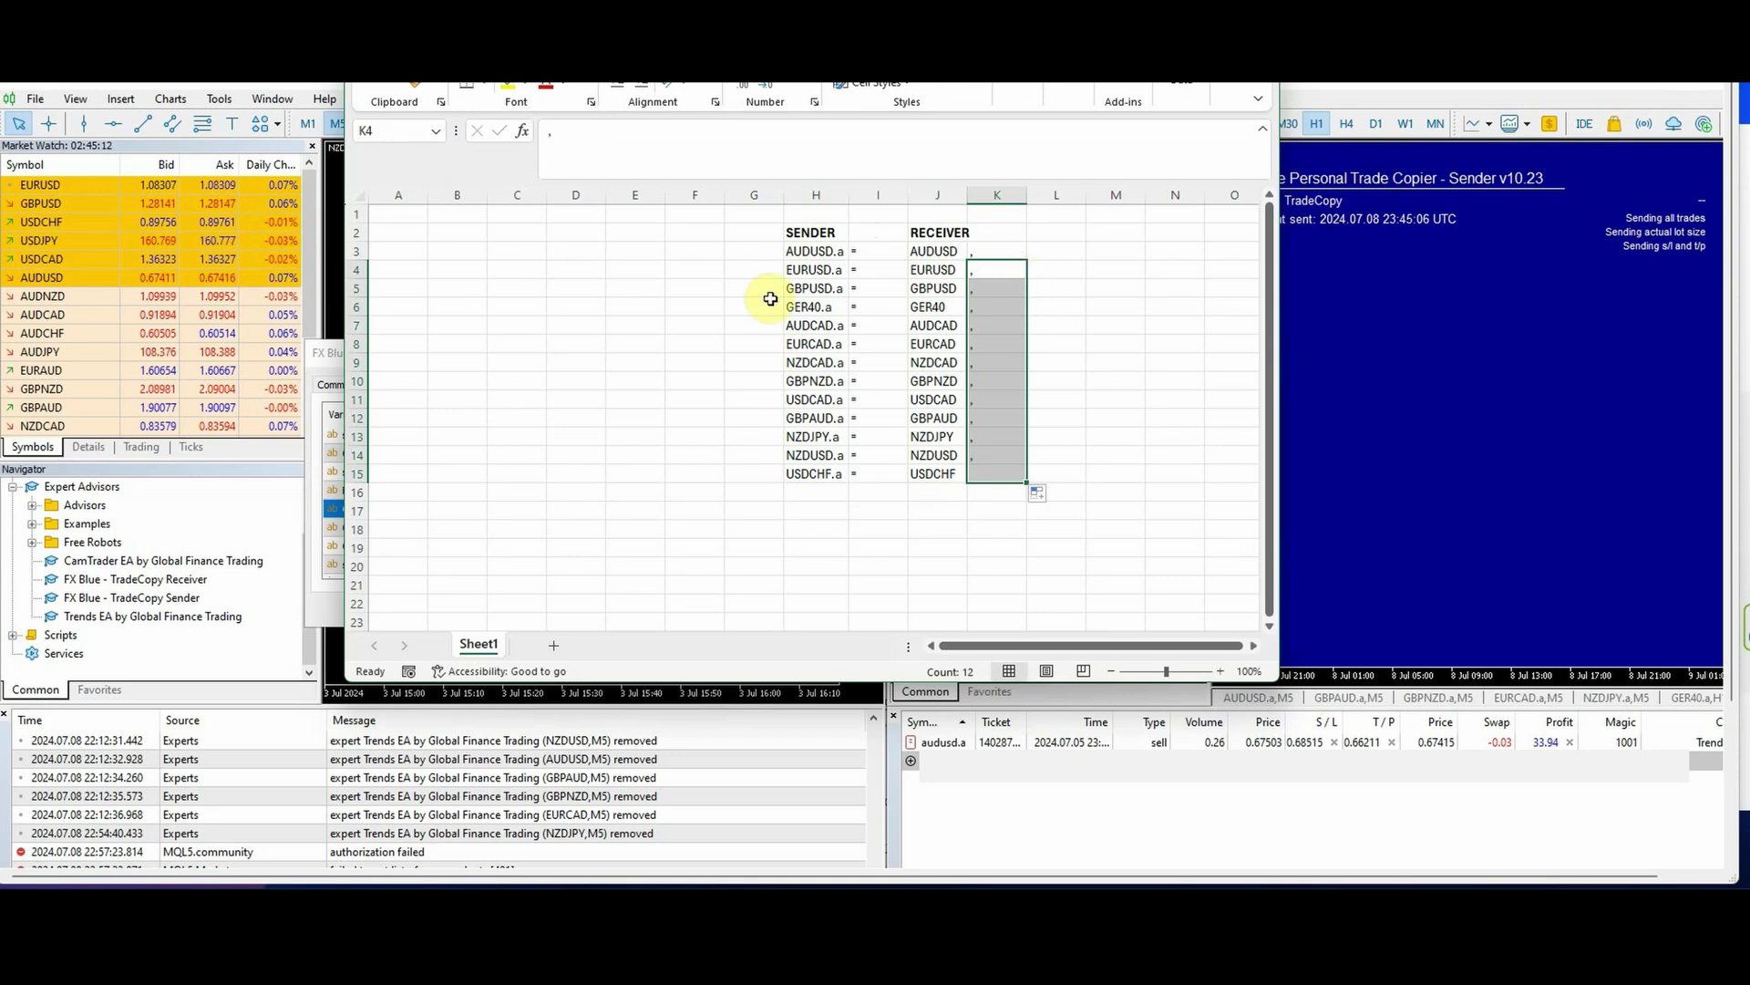
{"action": "left_click", "coordinate": [988, 473]}
{"action": "key", "text": "BackSpace"}
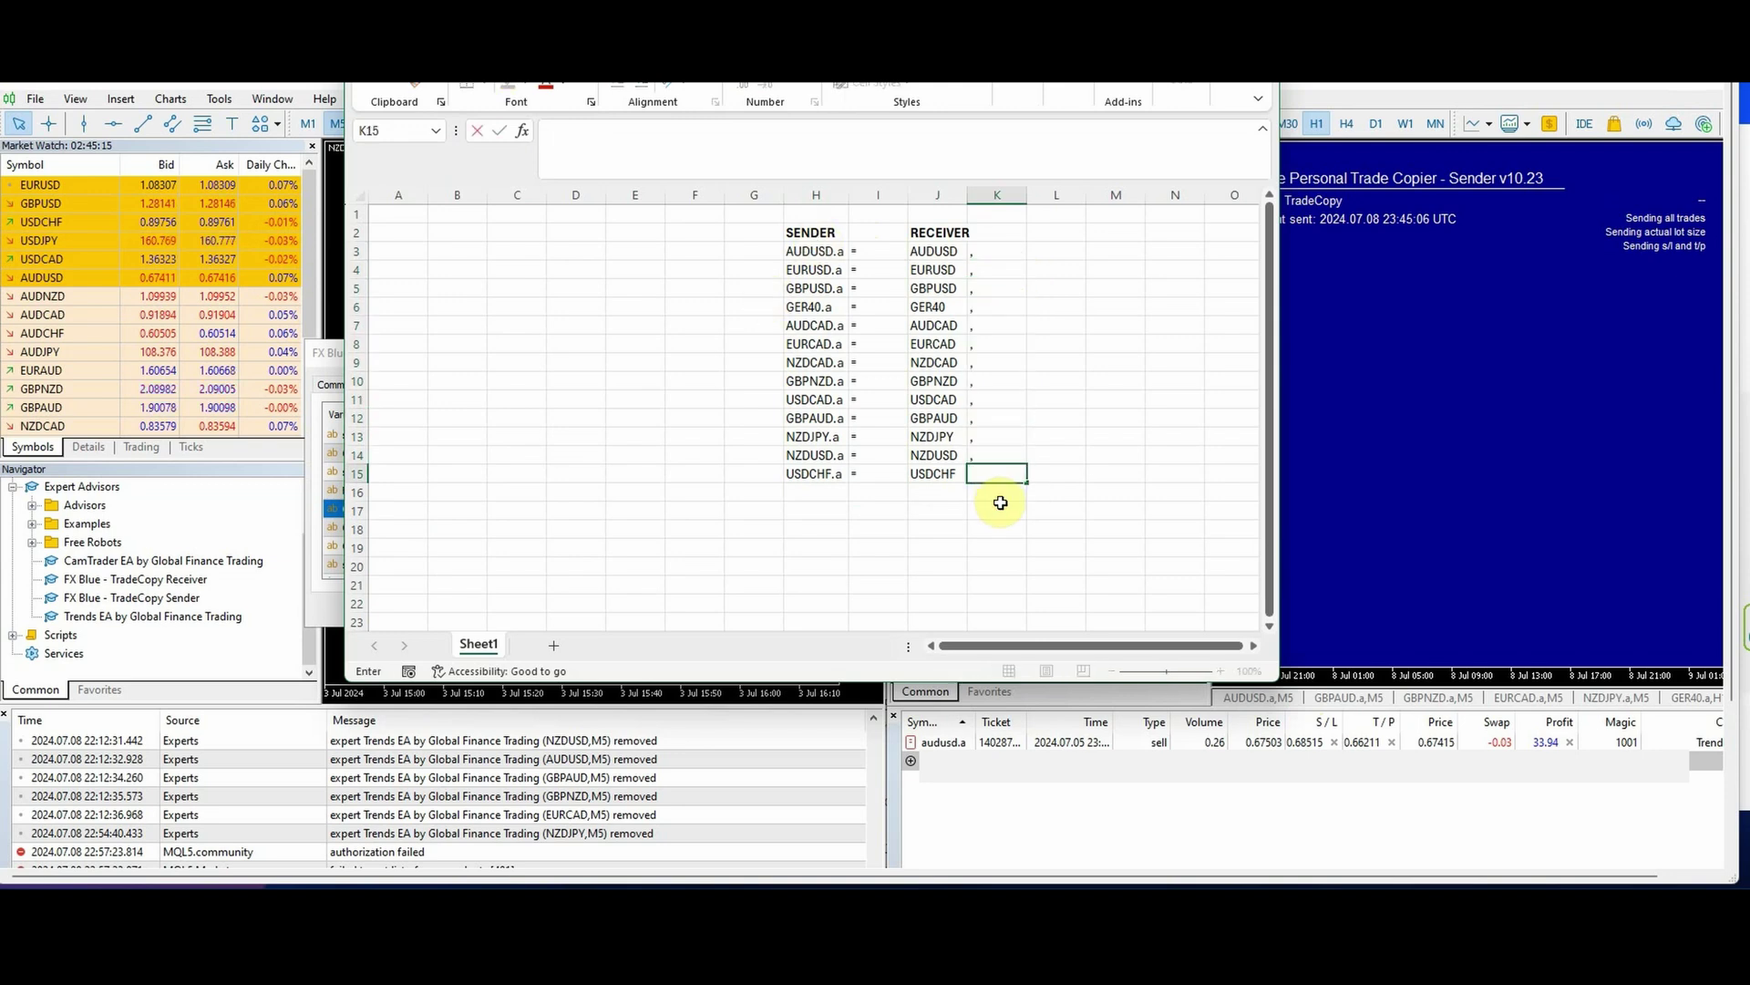
Copy the H3:K15 mapping block into Notepad and place the cursor on the USDCHF line
{"action": "left_click_drag", "start_coordinate": [807, 250], "coordinate": [1021, 480]}
{"action": "key", "text": "ctrl+c"}
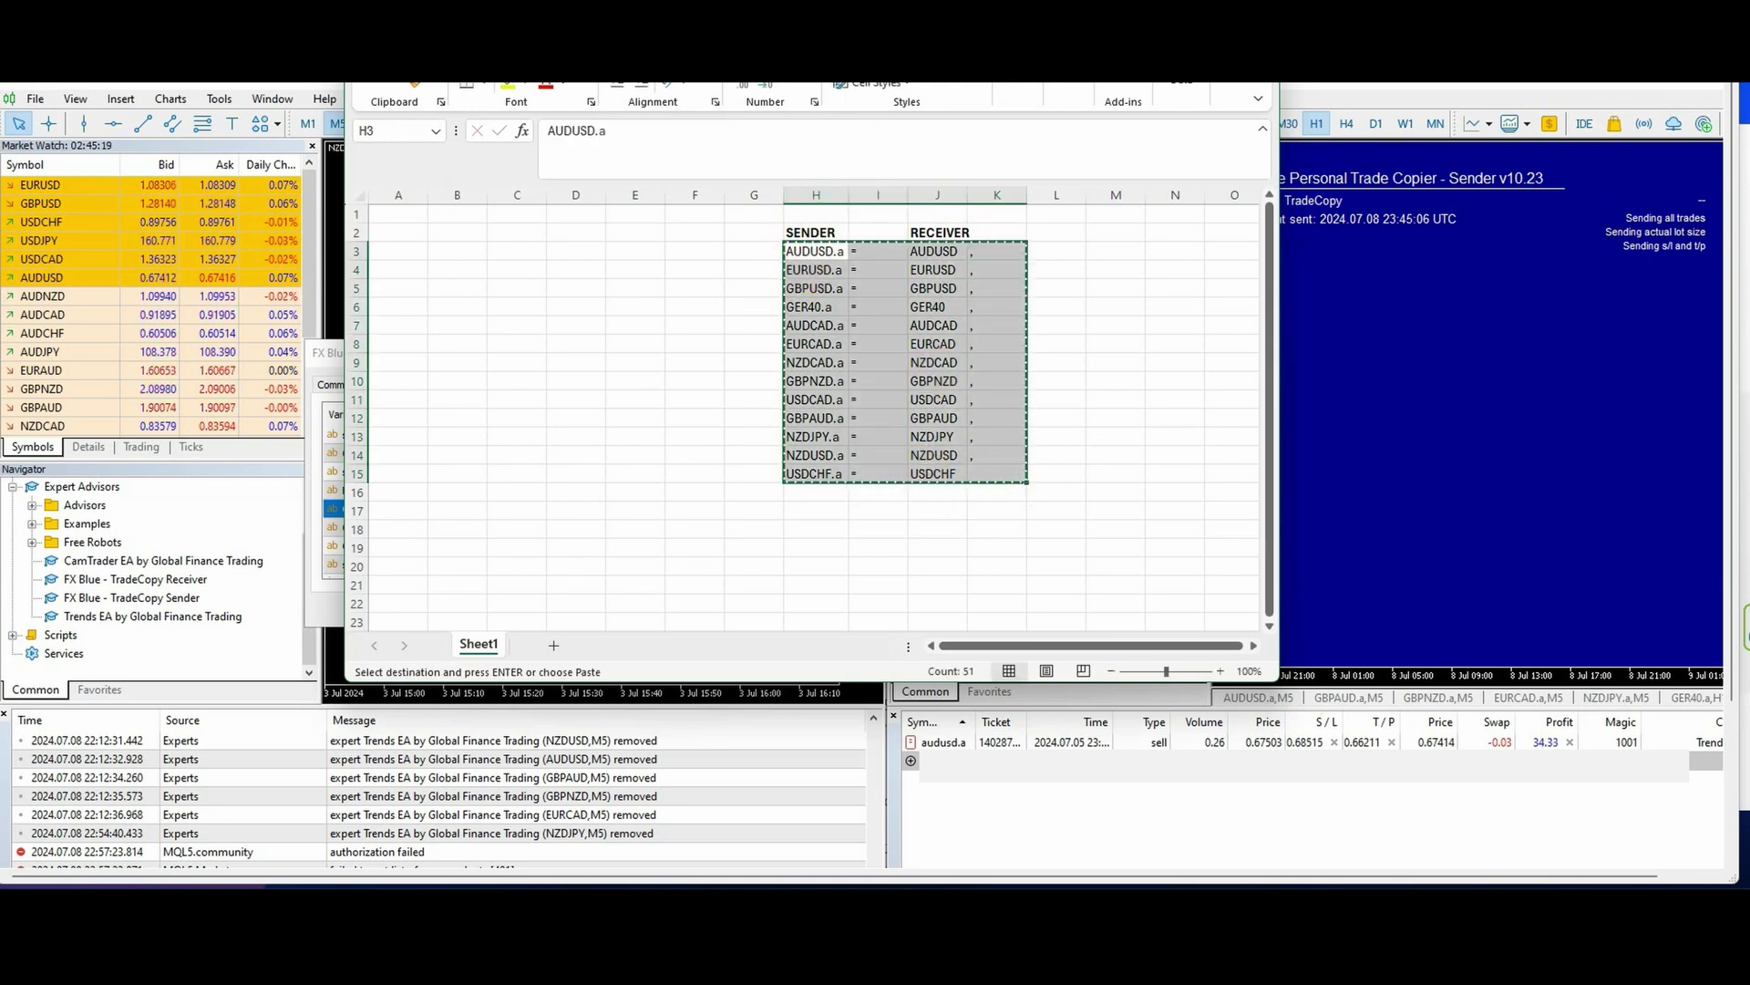
{"action": "key", "text": "alt+Tab"}
{"action": "key", "text": "ctrl+v"}
{"action": "left_click", "coordinate": [406, 235]}
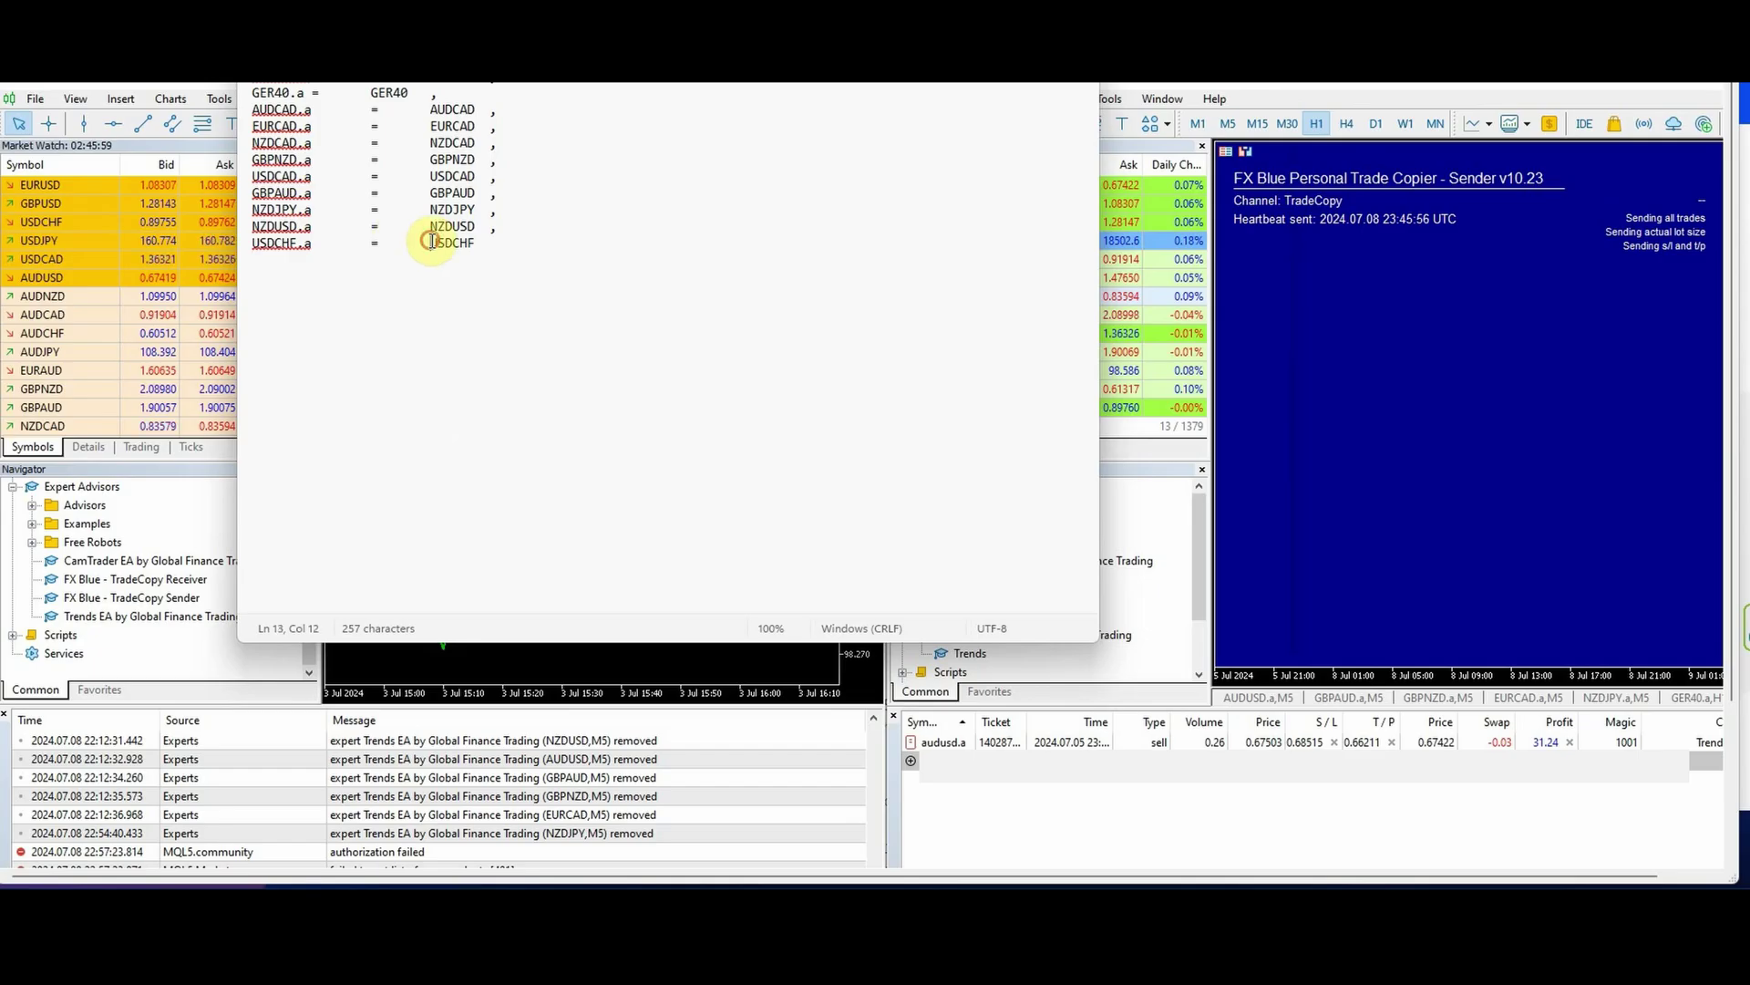
Delete the tabs on both sides of each '=' in the mapping lines
{"action": "key", "text": "BackSpace"}
{"action": "key", "text": "Left"}
{"action": "key", "text": "BackSpace"}
{"action": "key", "text": "Up"}
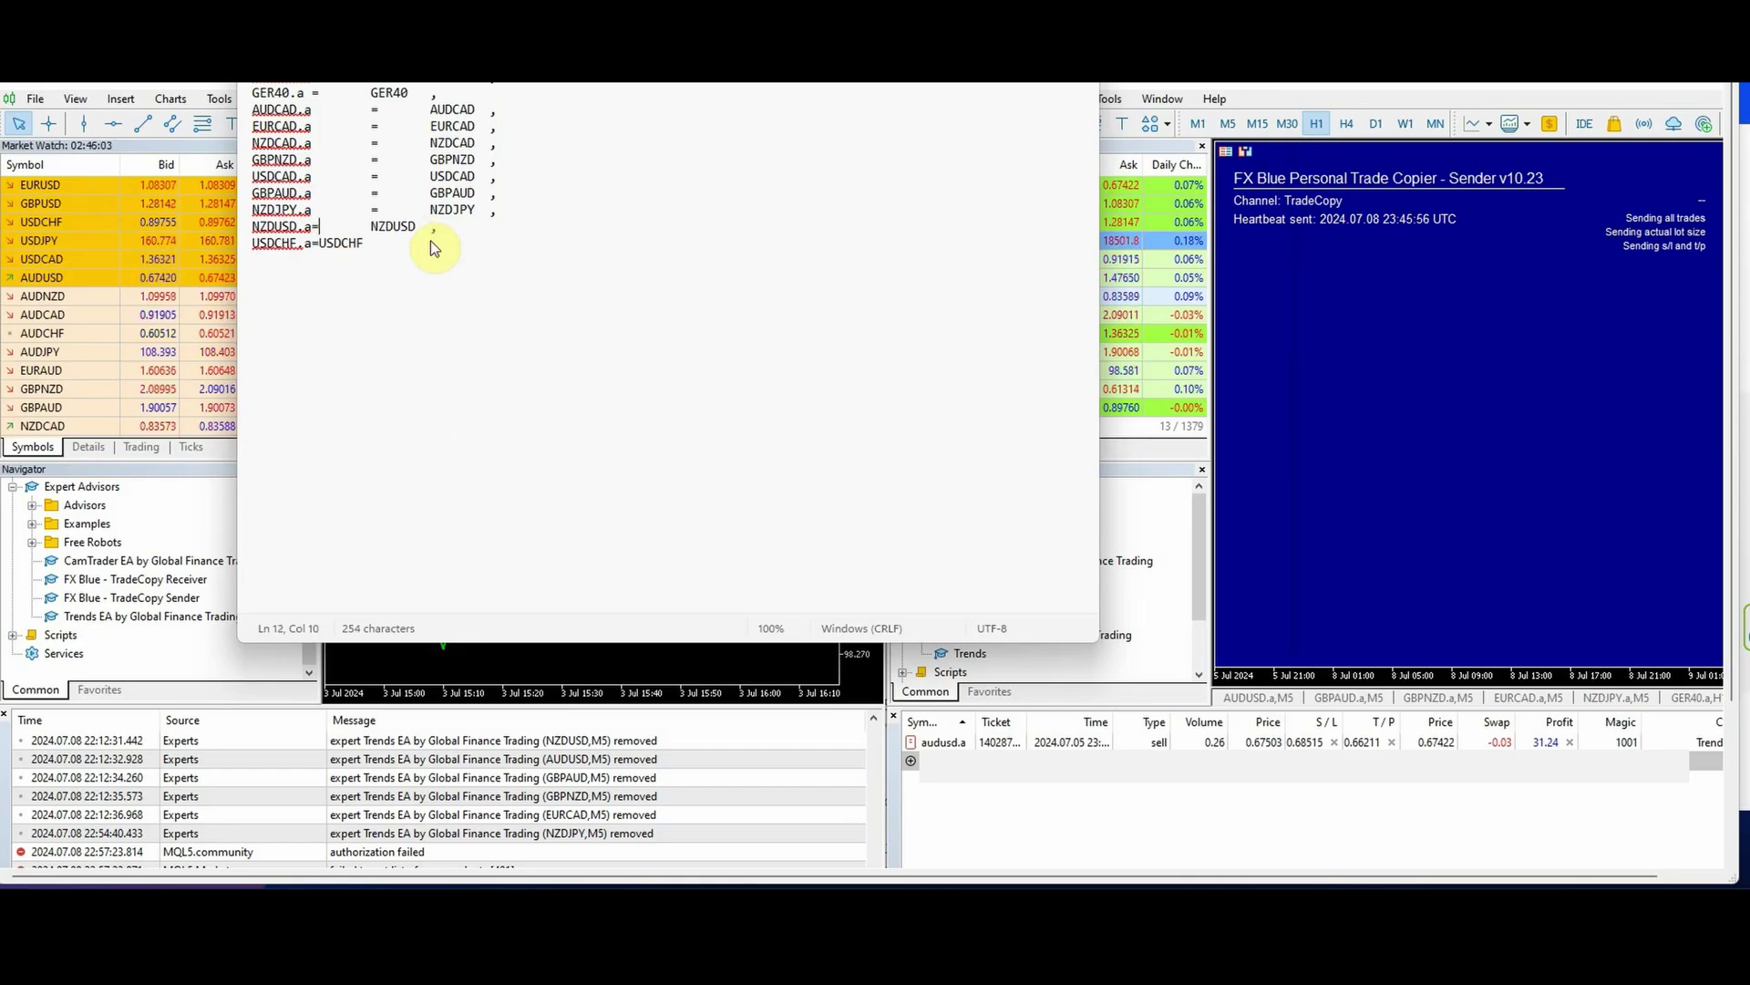
{"action": "key", "text": "Delete"}
{"action": "key", "text": "Right"}
{"action": "key", "text": "Delete"}
{"action": "key", "text": "Up"}
{"action": "key", "text": "Delete"}
{"action": "key", "text": "Up"}
{"action": "key", "text": "Delete"}
{"action": "key", "text": "Up"}
Delete the remaining tabs after each '.a=' prefix and before the trailing commas
{"action": "key", "text": "Delete"}
{"action": "key", "text": "Up"}
{"action": "key", "text": "Delete"}
{"action": "key", "text": "Up"}
{"action": "key", "text": "Delete"}
{"action": "key", "text": "Up"}
{"action": "key", "text": "Delete"}
{"action": "key", "text": "Up"}
{"action": "key", "text": "Delete"}
{"action": "key", "text": "Up"}
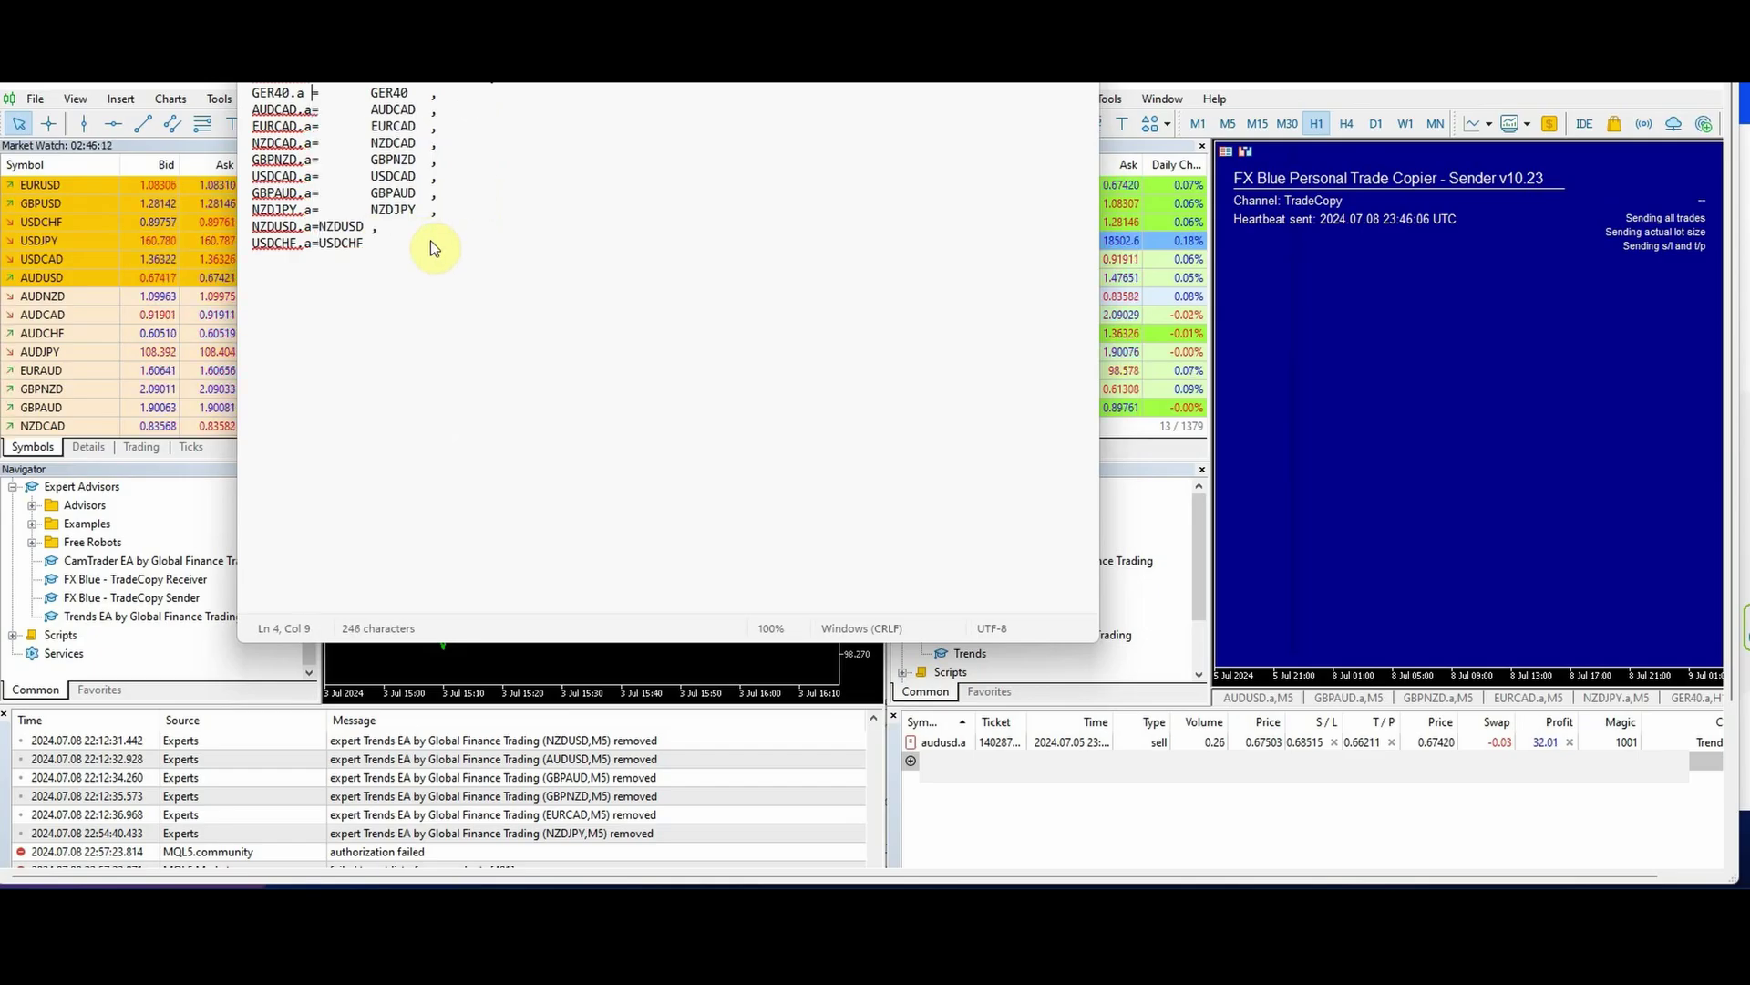
{"action": "key", "text": "BackSpace"}
{"action": "key", "text": "Right"}
{"action": "key", "text": "Delete"}
{"action": "key", "text": "Down"}
{"action": "key", "text": "Right"}
{"action": "key", "text": "Delete"}
{"action": "key", "text": "Down"}
{"action": "key", "text": "Delete"}
{"action": "key", "text": "Down"}
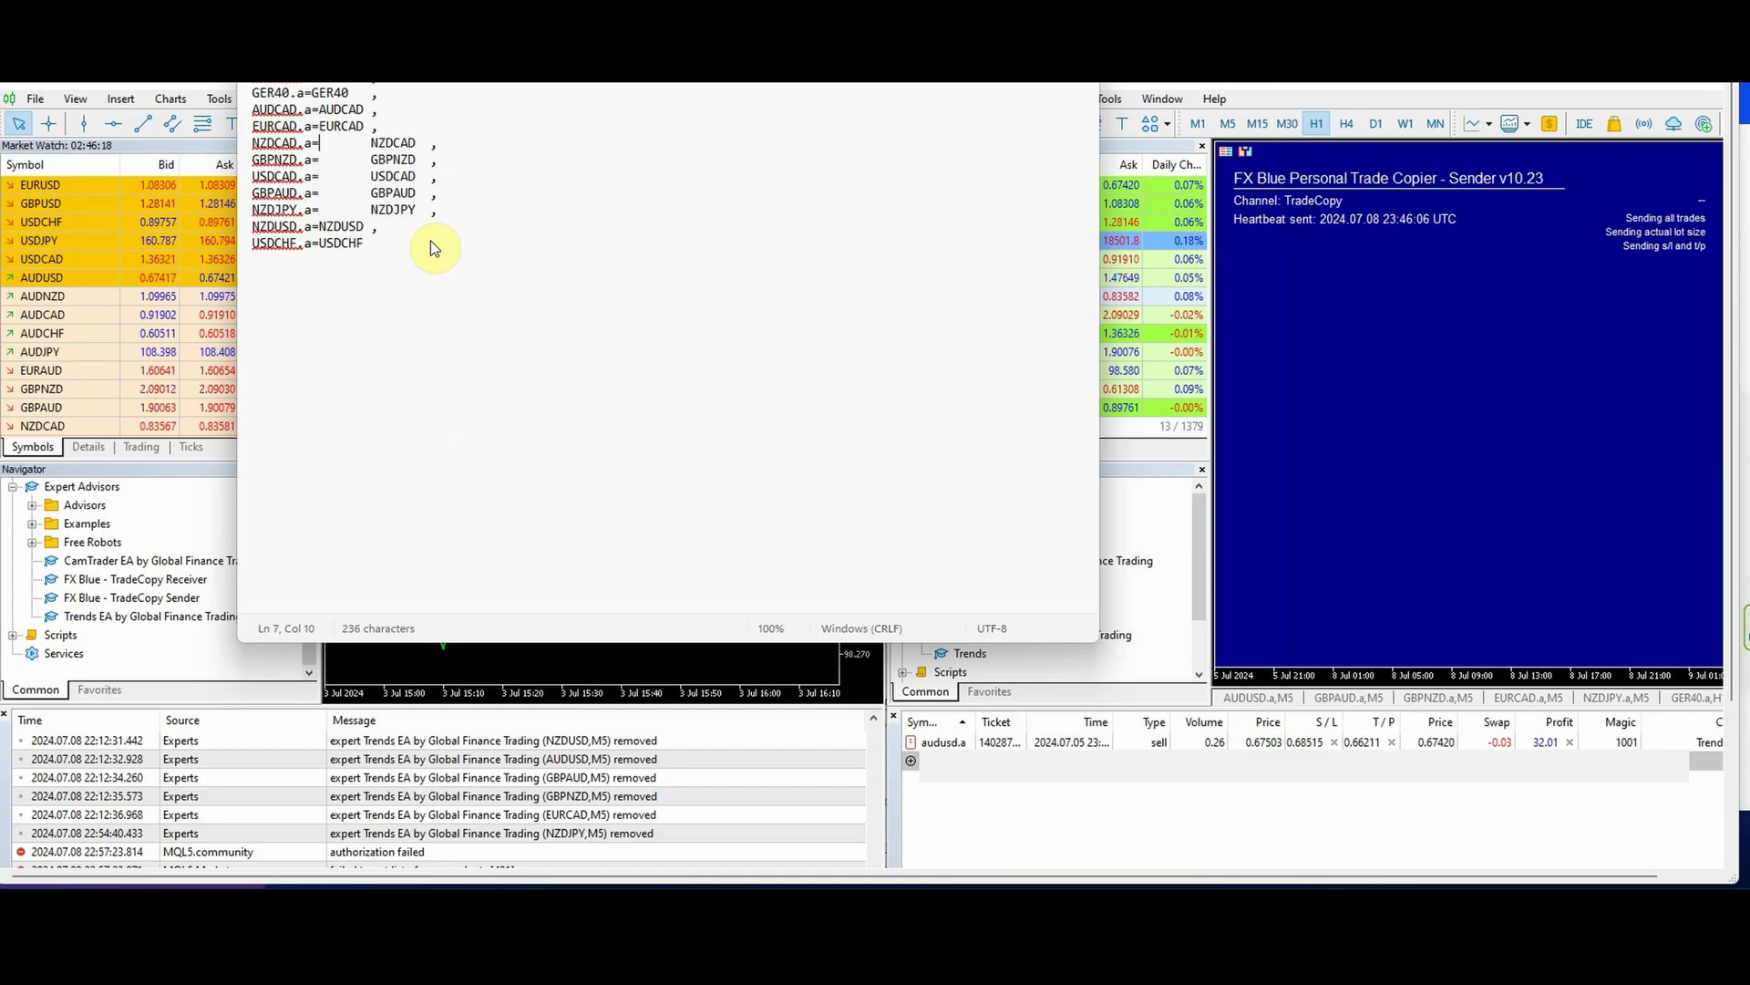
{"action": "key", "text": "Delete"}
{"action": "key", "text": "Down"}
{"action": "key", "text": "Delete"}
{"action": "key", "text": "Down"}
{"action": "key", "text": "Delete"}
{"action": "key", "text": "Down"}
{"action": "key", "text": "Delete"}
{"action": "key", "text": "Down"}
{"action": "key", "text": "Delete"}
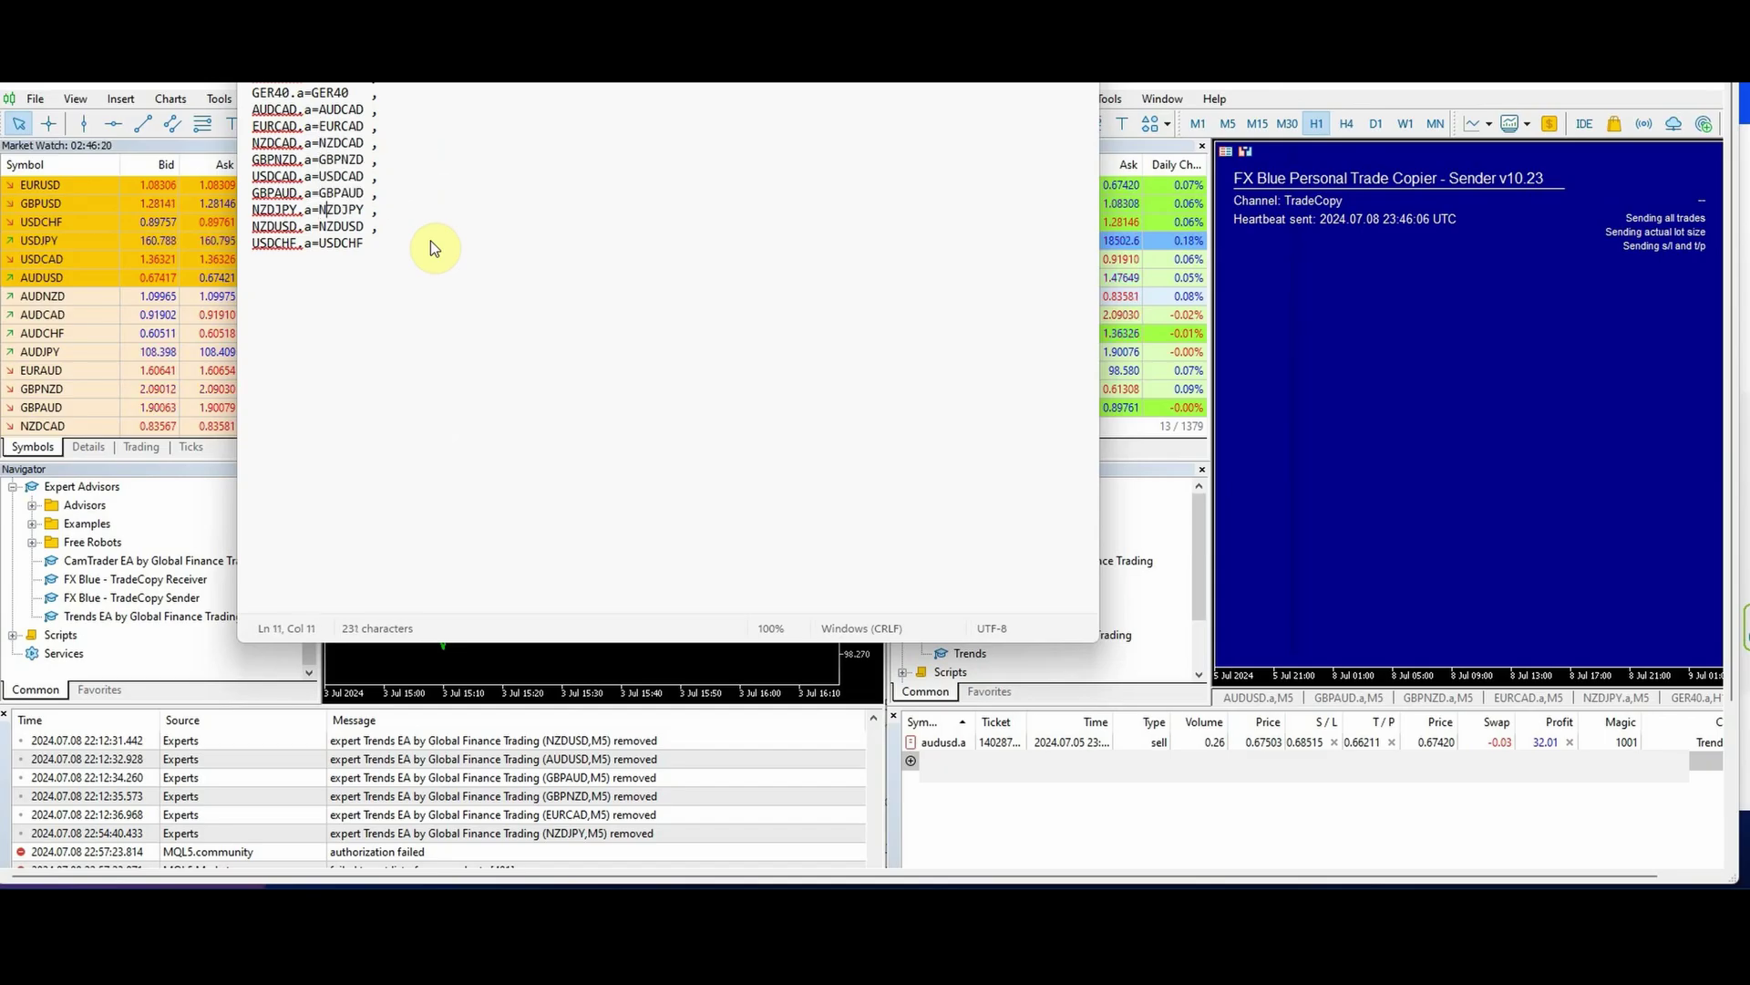
{"action": "key", "text": "Down"}
{"action": "key", "text": "Right"}
{"action": "key", "text": "Delete"}
{"action": "key", "text": "Up"}
{"action": "key", "text": "Delete"}
{"action": "key", "text": "Up"}
{"action": "key", "text": "Delete"}
{"action": "key", "text": "Up"}
{"action": "key", "text": "Delete"}
{"action": "key", "text": "Up"}
{"action": "key", "text": "Delete"}
{"action": "key", "text": "Up"}
{"action": "key", "text": "Delete"}
{"action": "key", "text": "Up"}
{"action": "key", "text": "Delete"}
{"action": "key", "text": "Up"}
{"action": "key", "text": "Delete"}
{"action": "key", "text": "Up"}
{"action": "key", "text": "Delete"}
{"action": "key", "text": "Up"}
{"action": "key", "text": "Delete"}
{"action": "key", "text": "Up"}
{"action": "key", "text": "Delete"}
Join all mapping lines into one line and widen the Notepad window to show it
{"action": "key", "text": "Delete"}
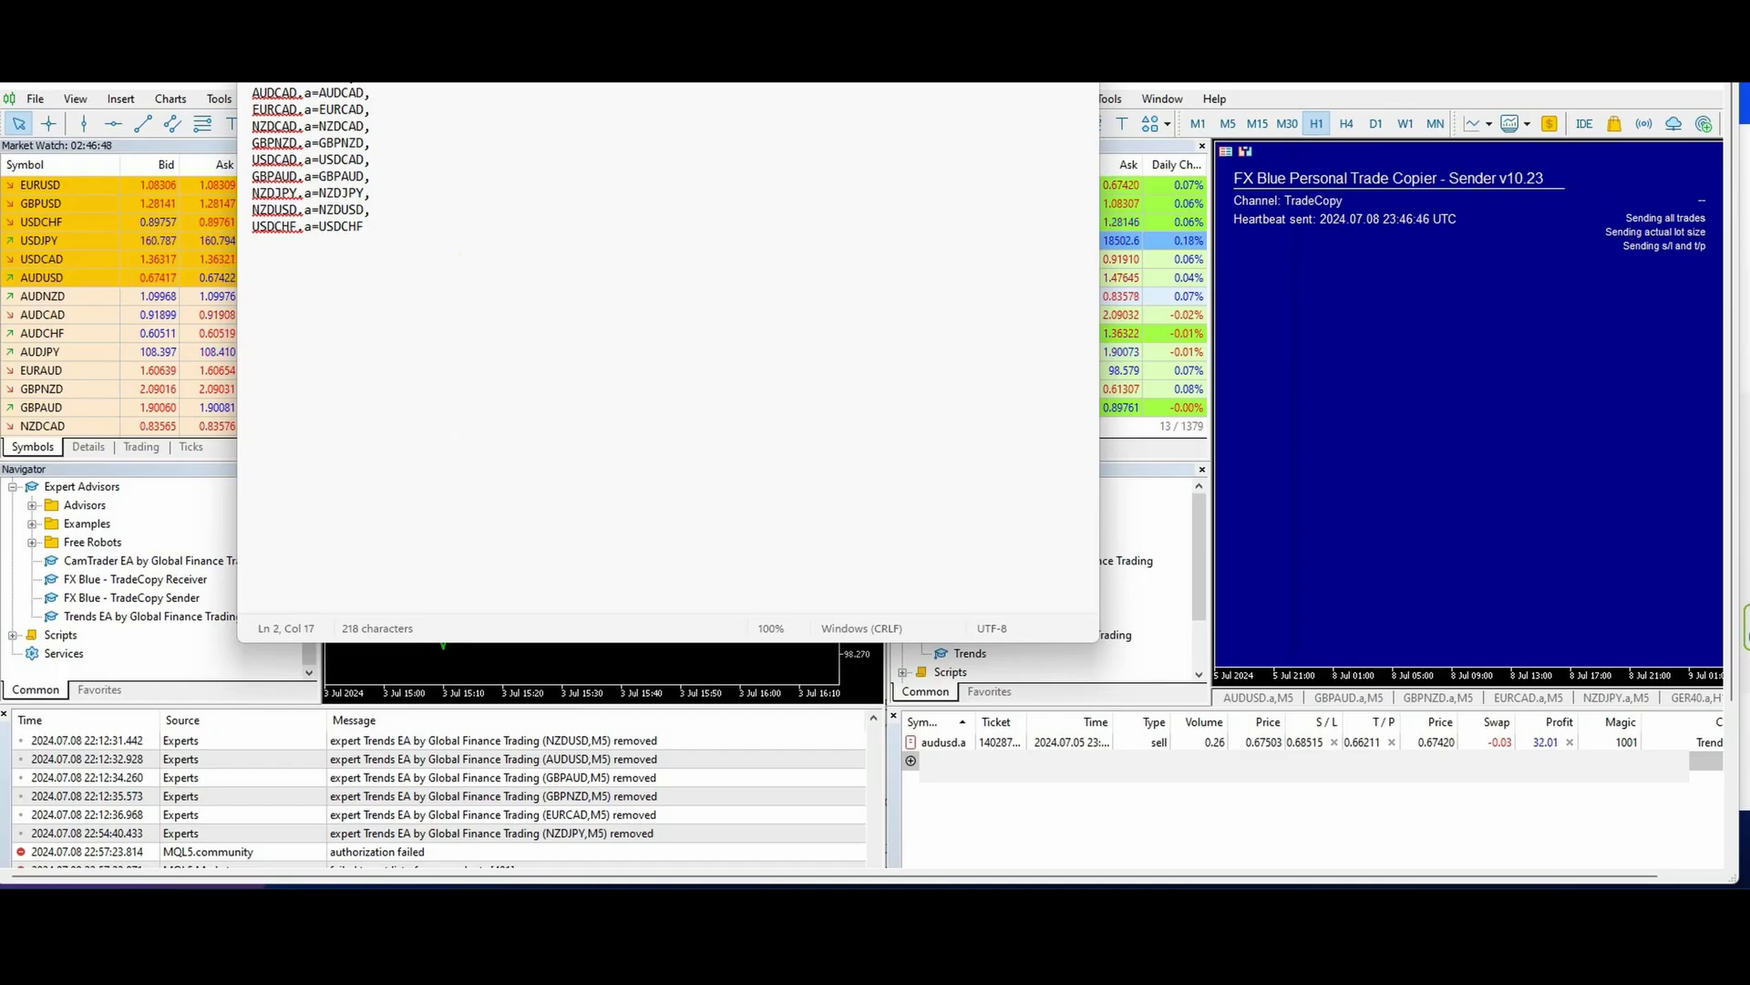
{"action": "key", "text": "End"}
{"action": "key", "text": "Delete"}
{"action": "key", "text": "End"}
{"action": "key", "text": "Delete"}
{"action": "key", "text": "End"}
{"action": "key", "text": "Delete"}
{"action": "key", "text": "End"}
{"action": "key", "text": "Delete"}
{"action": "key", "text": "End"}
{"action": "key", "text": "Delete"}
{"action": "key", "text": "End"}
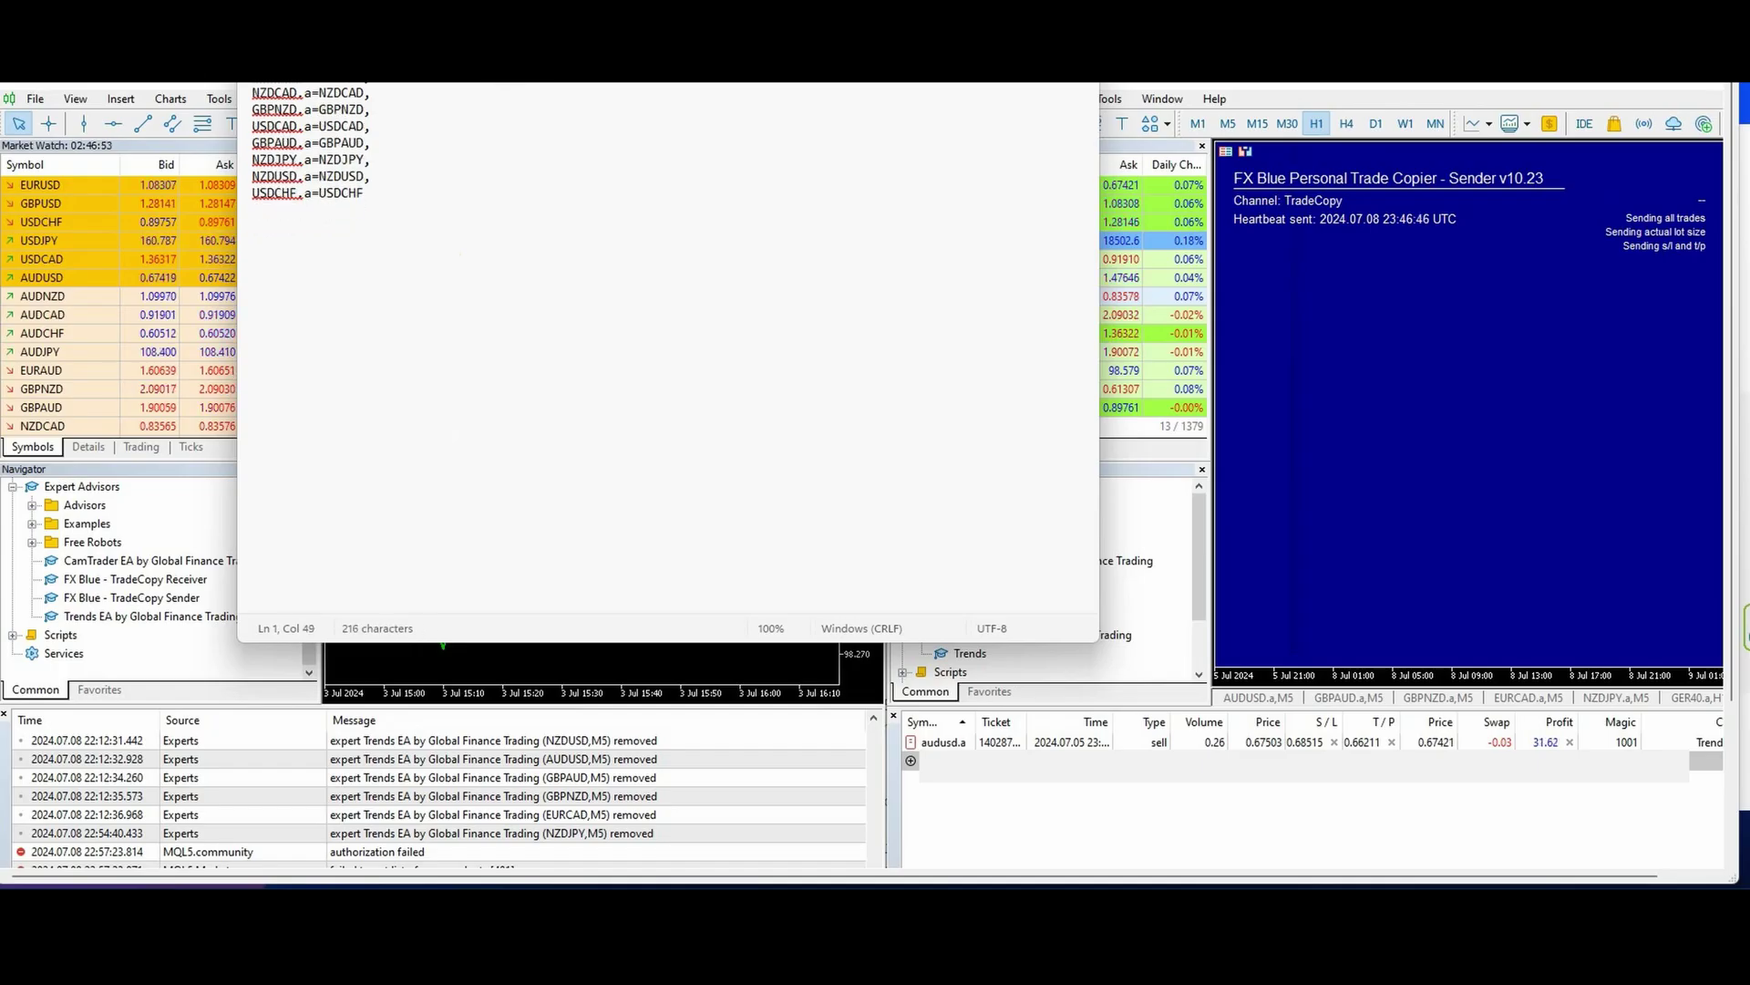
{"action": "left_click_drag", "start_coordinate": [1101, 84], "coordinate": [1564, 88]}
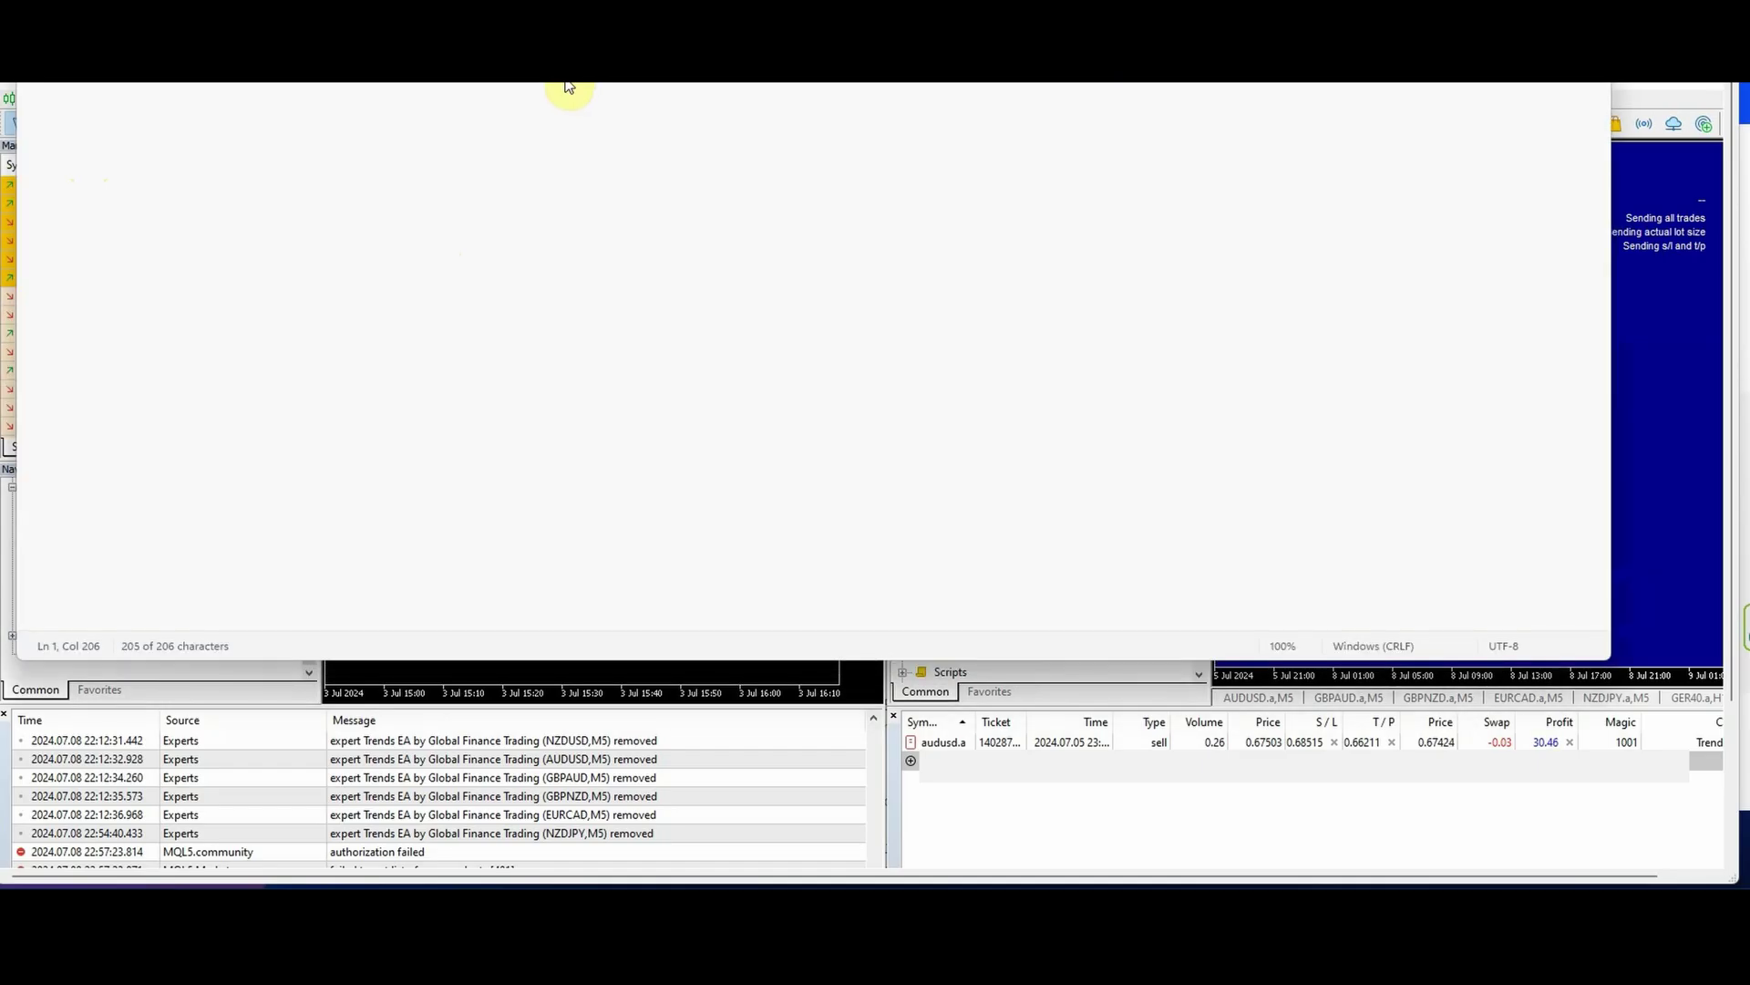
{"action": "left_click_drag", "start_coordinate": [567, 83], "coordinate": [578, 92]}
Commit the CustomSymbolMappings value starting AUDUSD.a=AUDUSD,EURUSD.a=EURUSD in the Receiver inputs
{"action": "key", "text": "alt+Tab"}
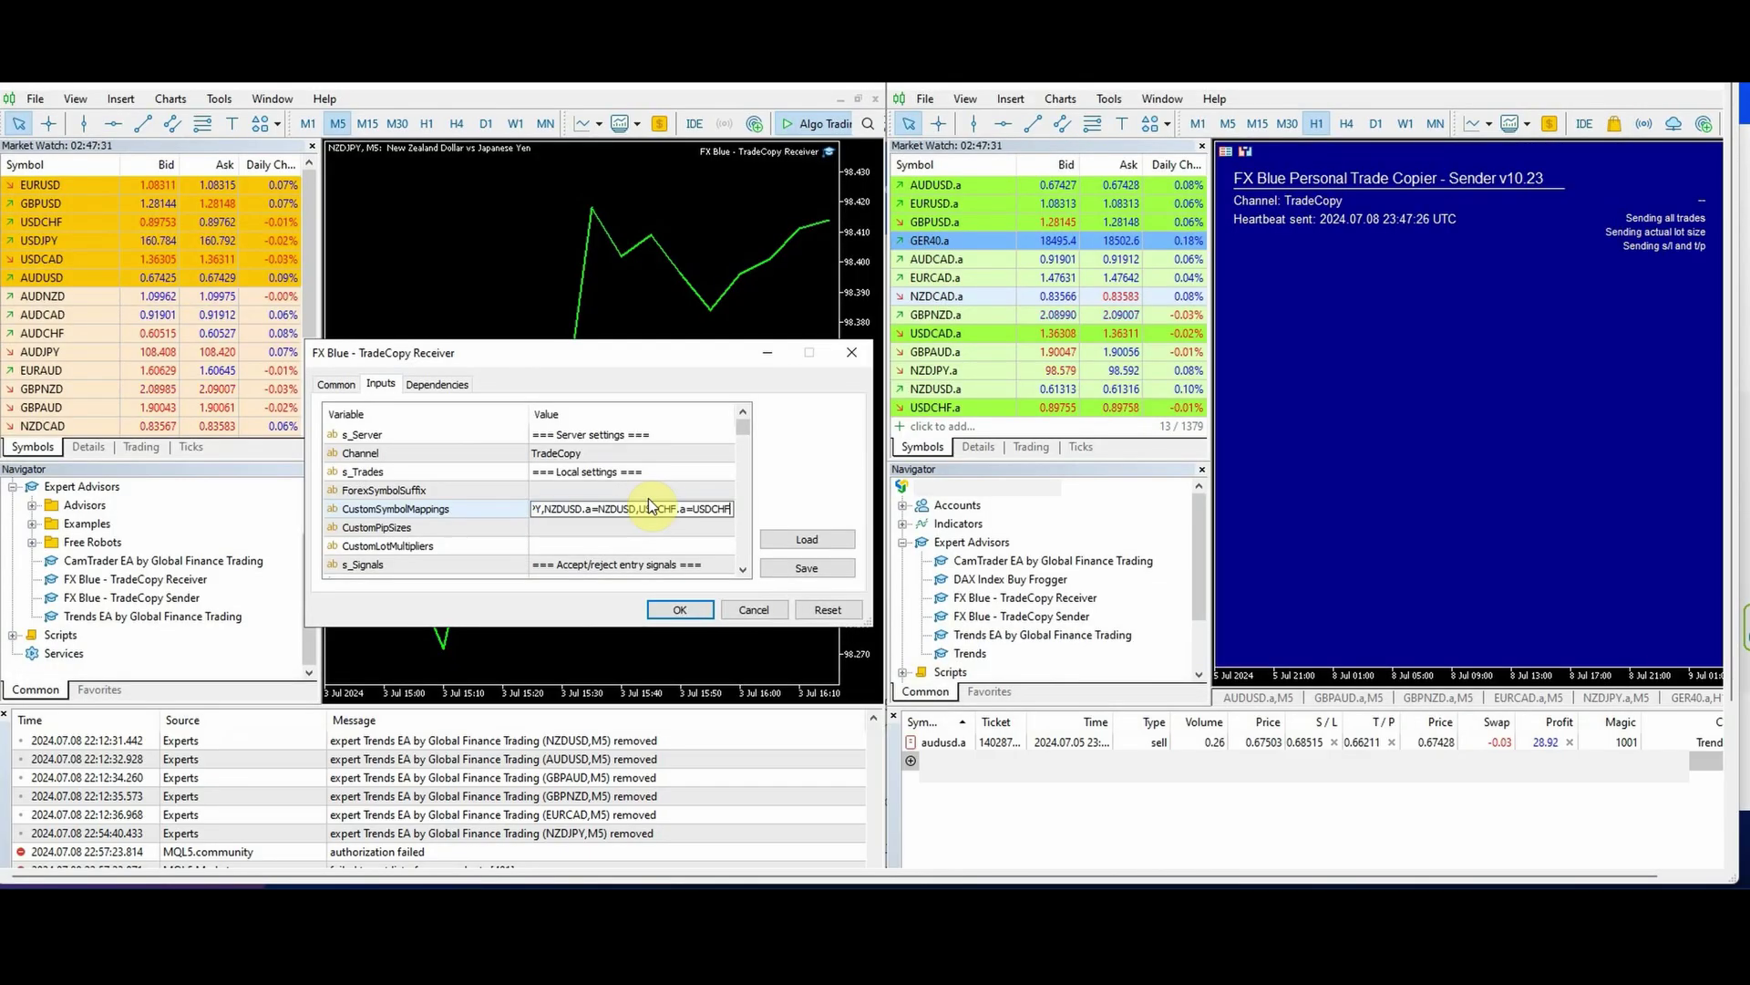
{"action": "left_click", "coordinate": [602, 536]}
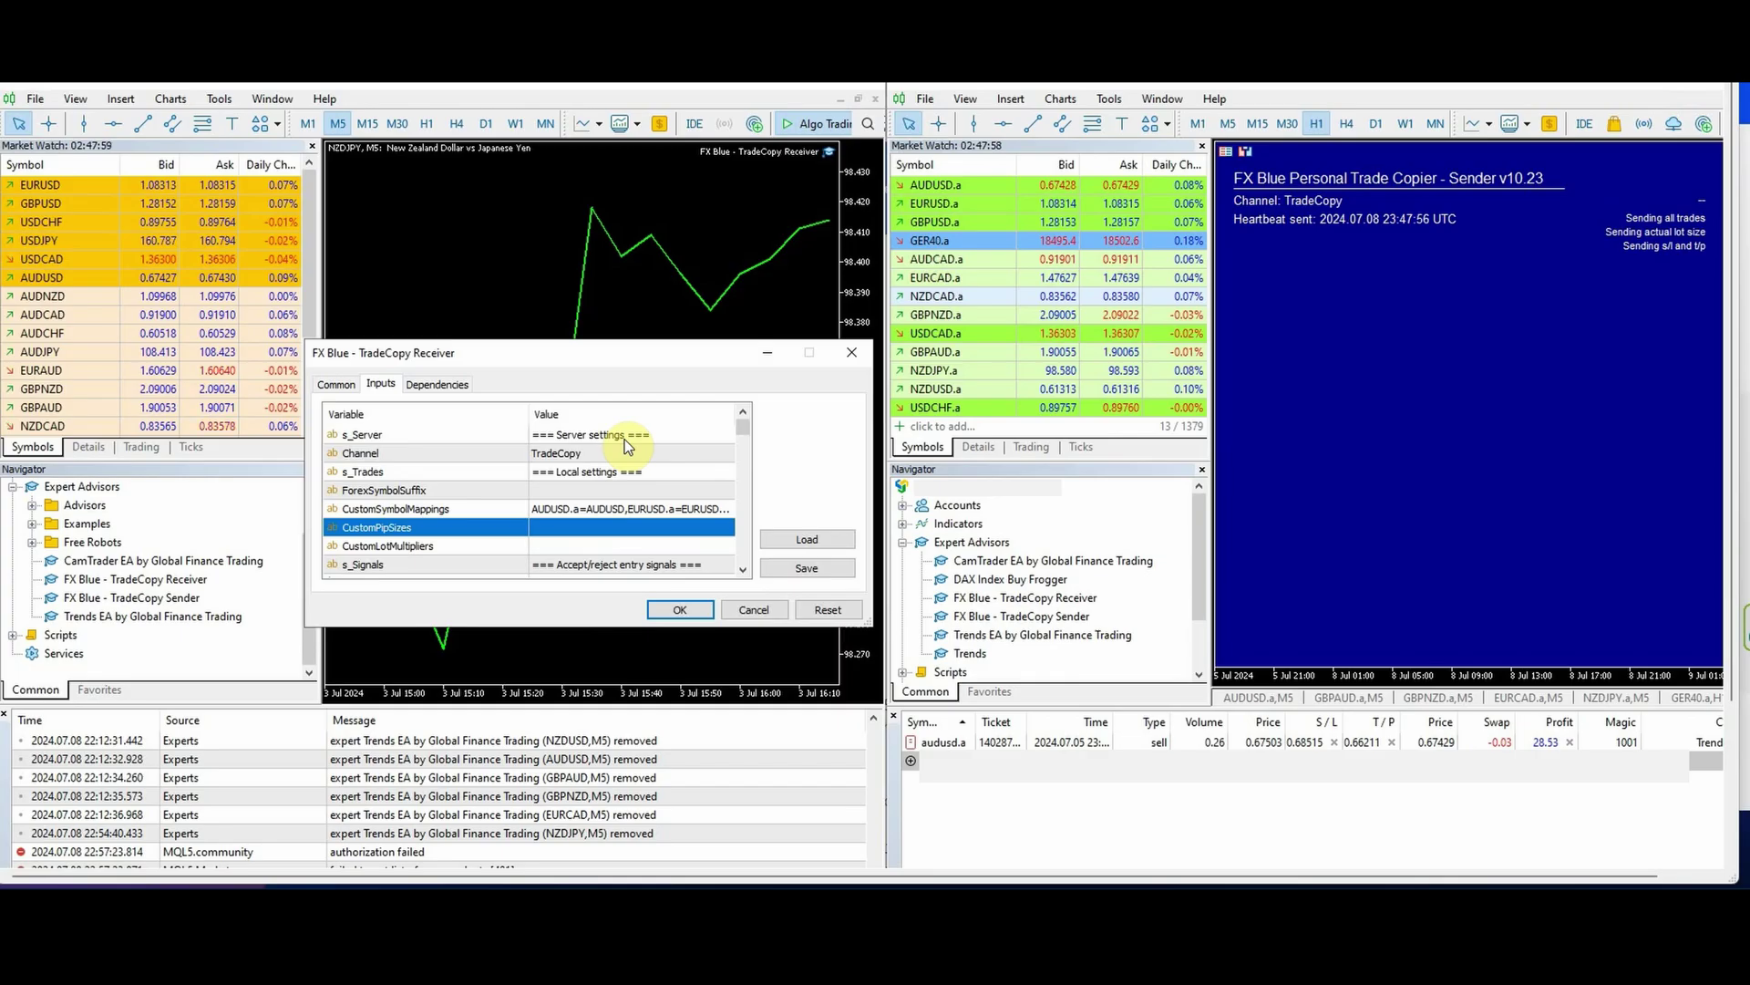
{"action": "left_click", "coordinate": [415, 545]}
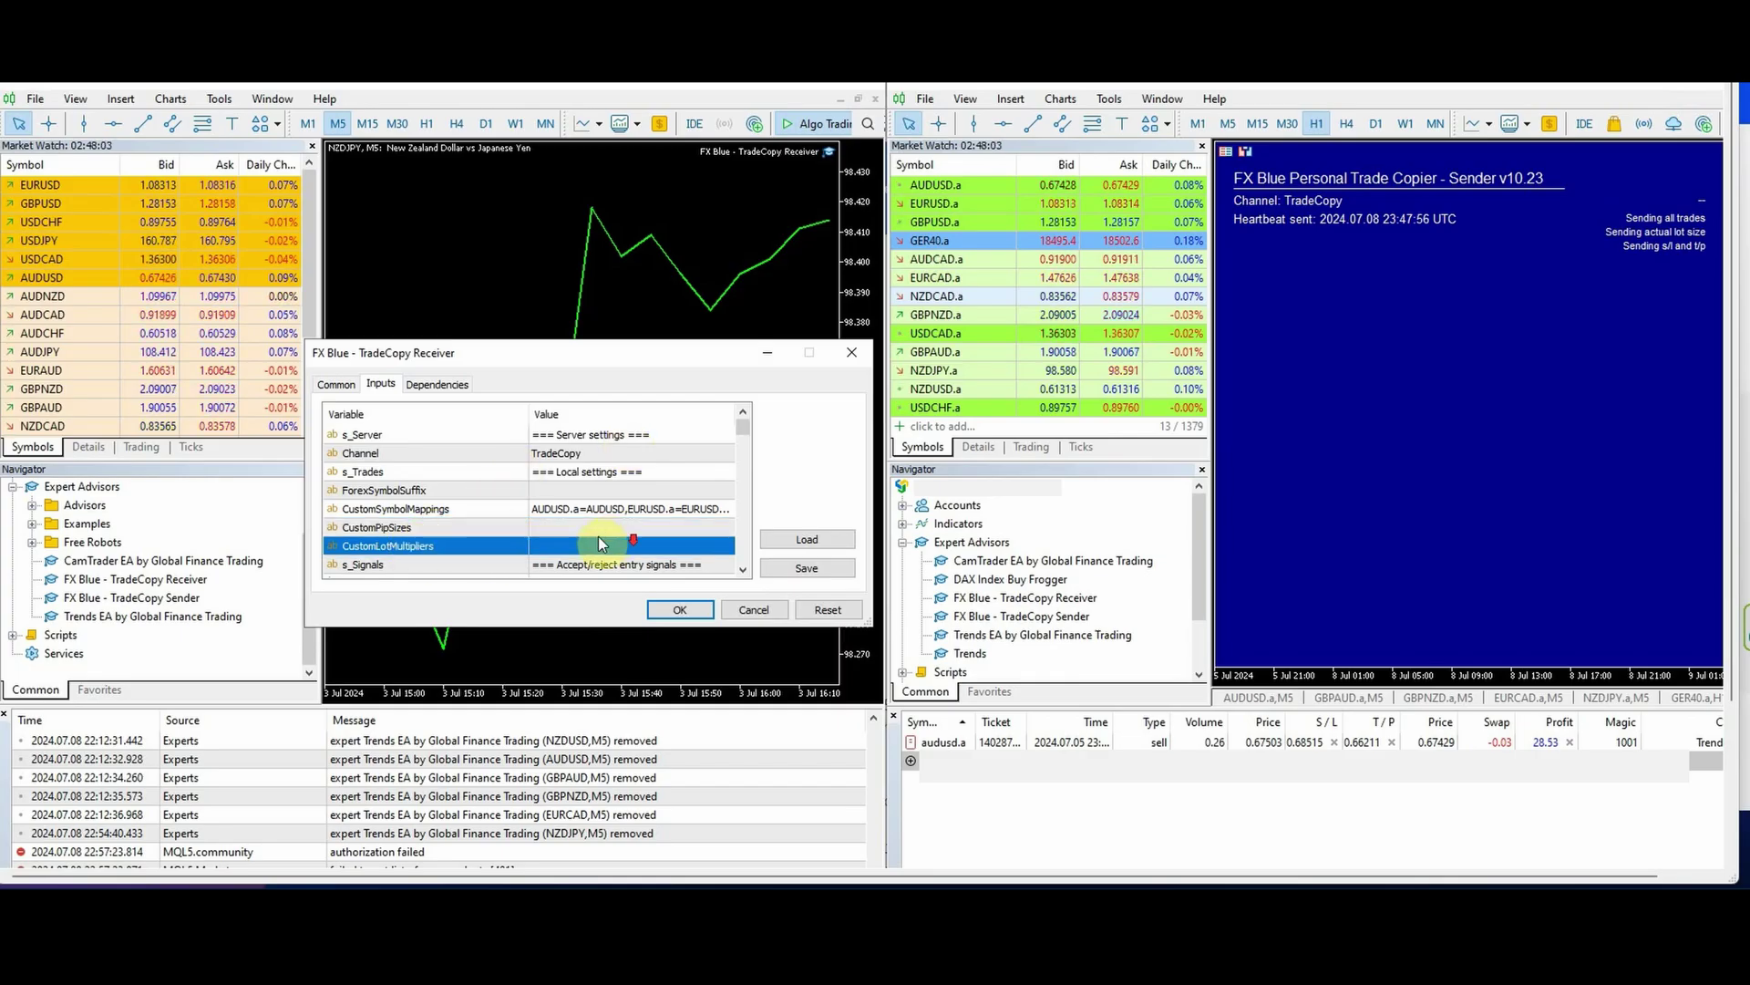
{"action": "scroll", "coordinate": [603, 520], "scroll_direction": "down", "scroll_amount": 1}
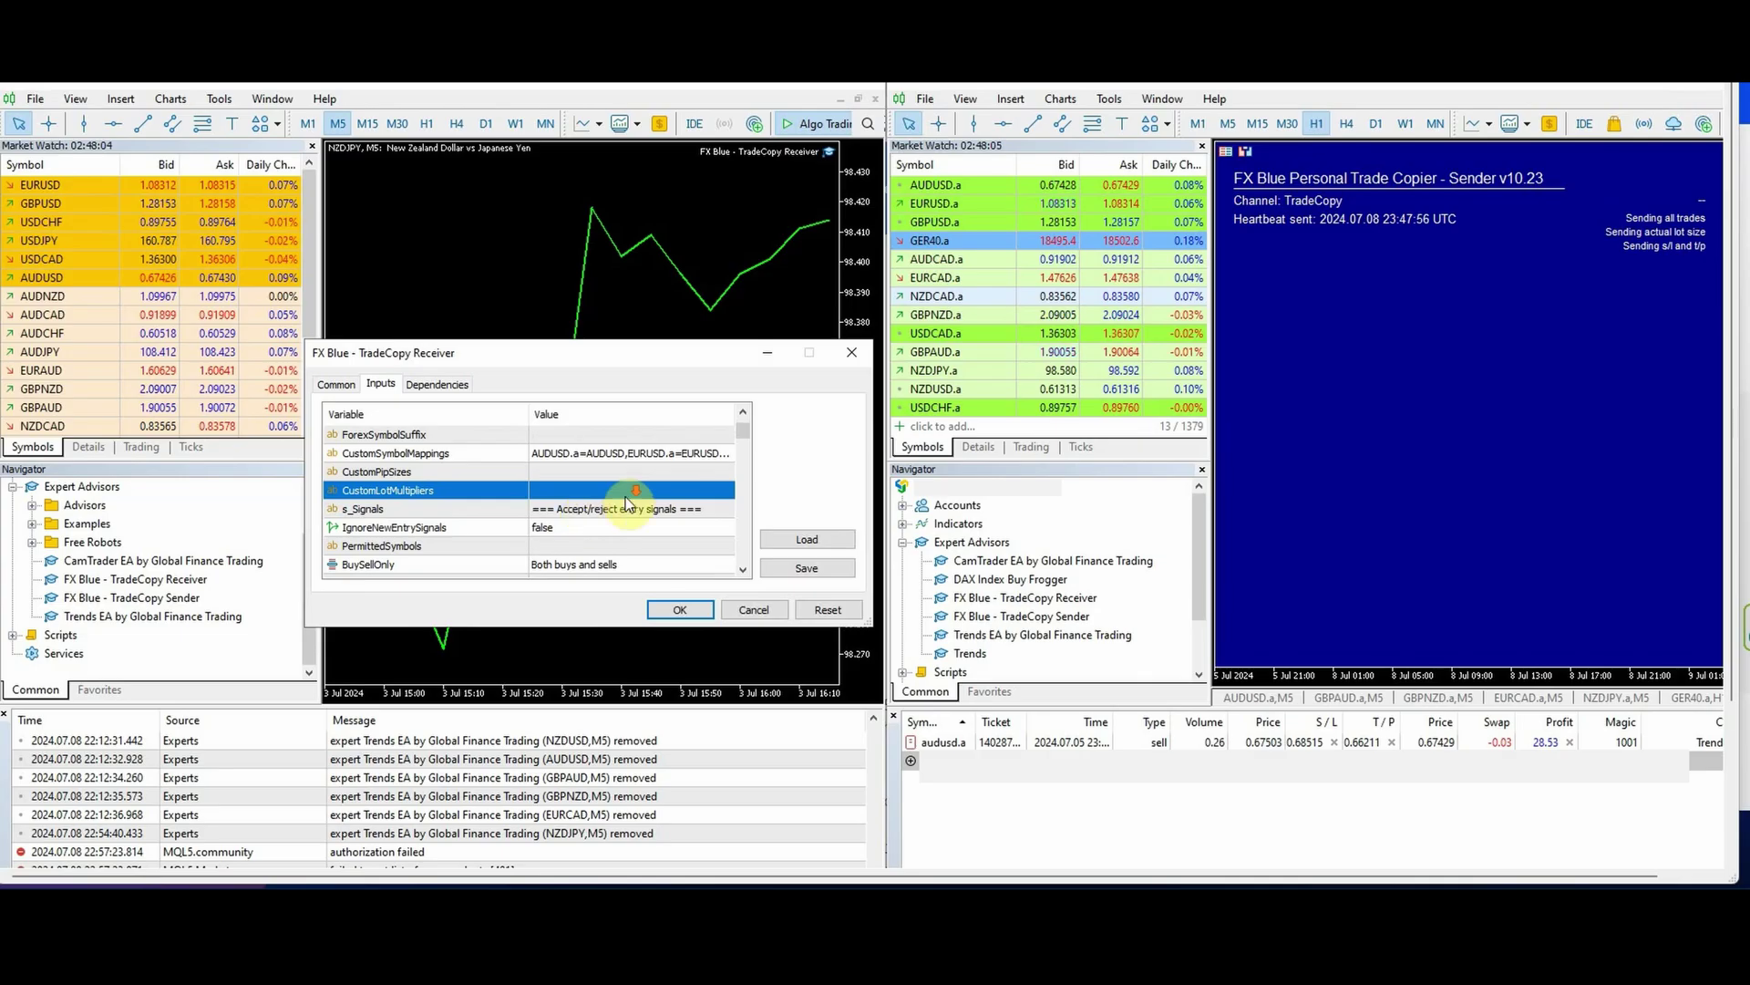
{"action": "scroll", "coordinate": [629, 501], "scroll_direction": "down", "scroll_amount": 2}
{"action": "scroll", "coordinate": [580, 467], "scroll_direction": "down", "scroll_amount": 5}
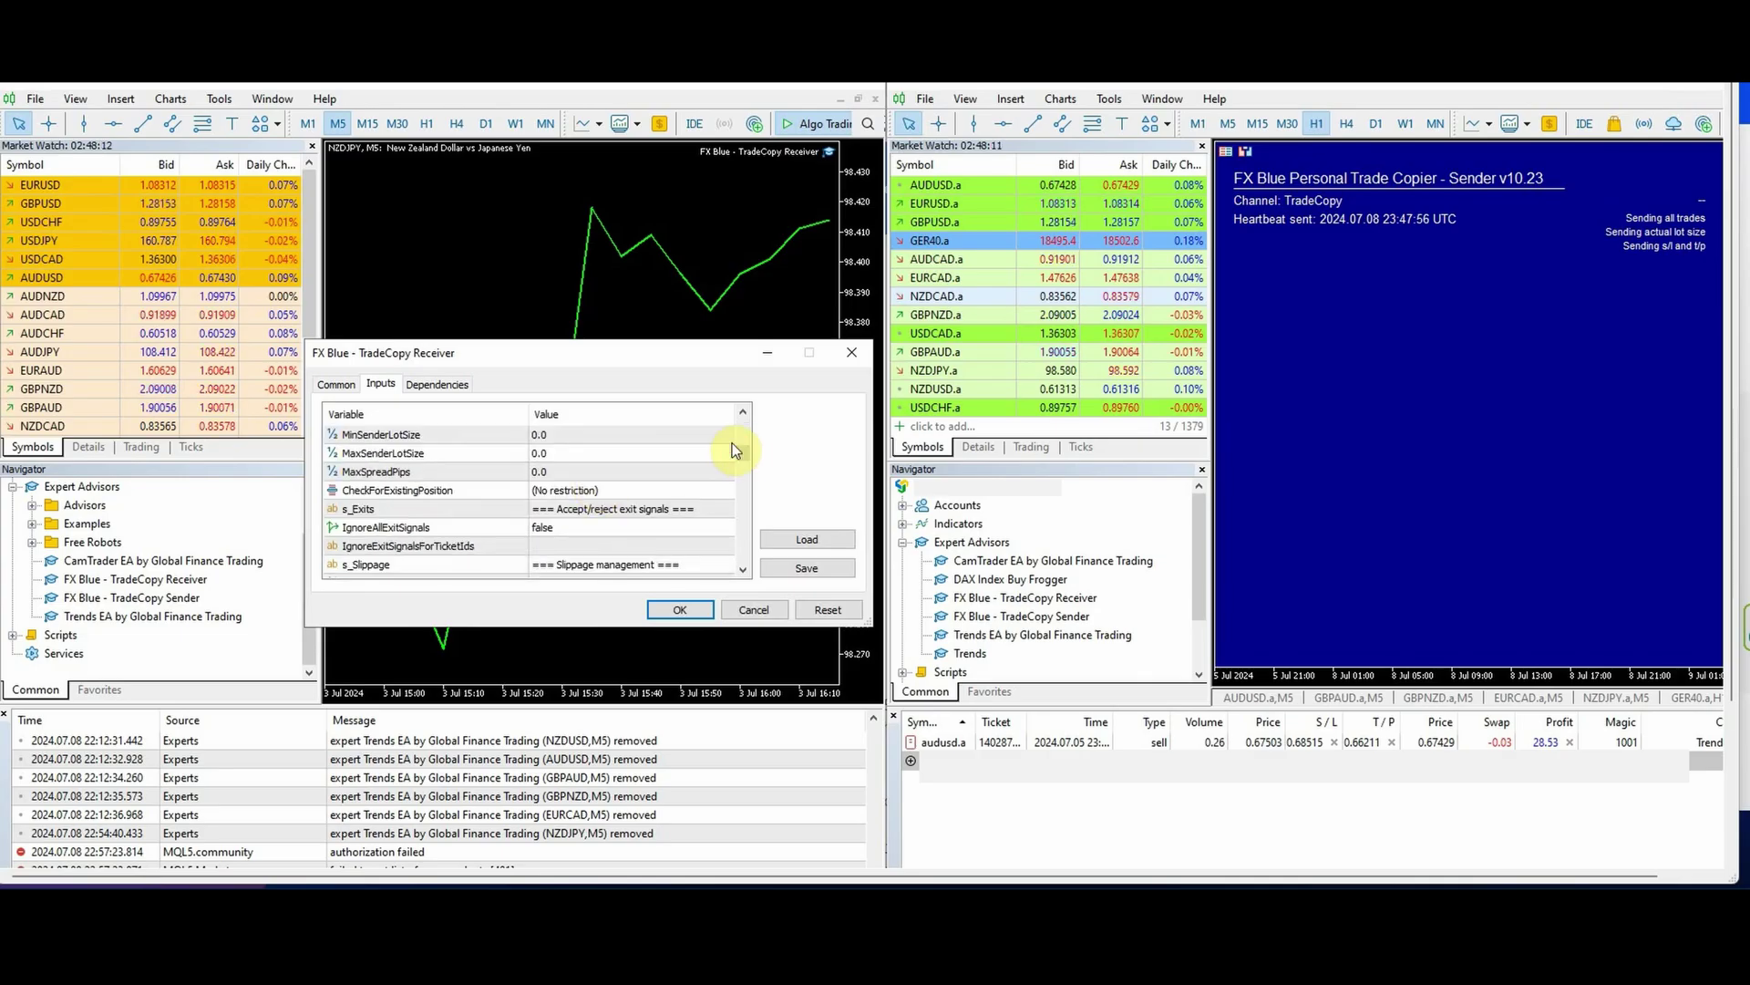
{"action": "left_click", "coordinate": [742, 449]}
{"action": "left_click", "coordinate": [572, 472]}
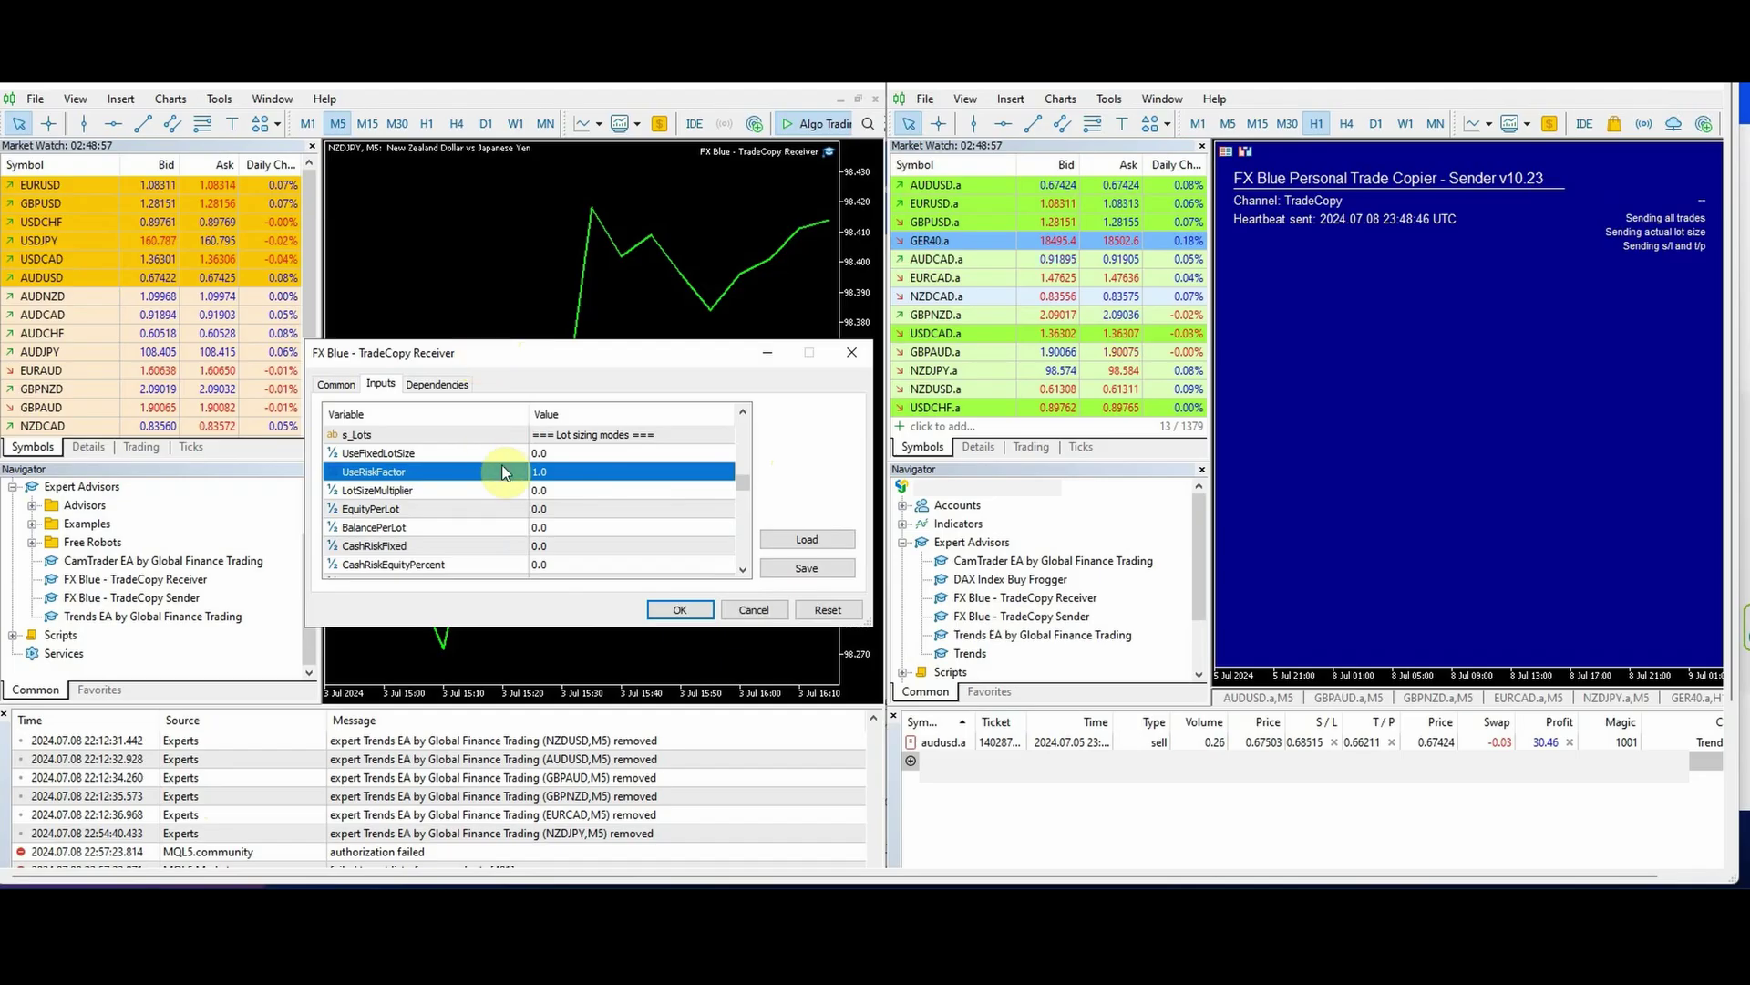
{"action": "left_click", "coordinate": [555, 471]}
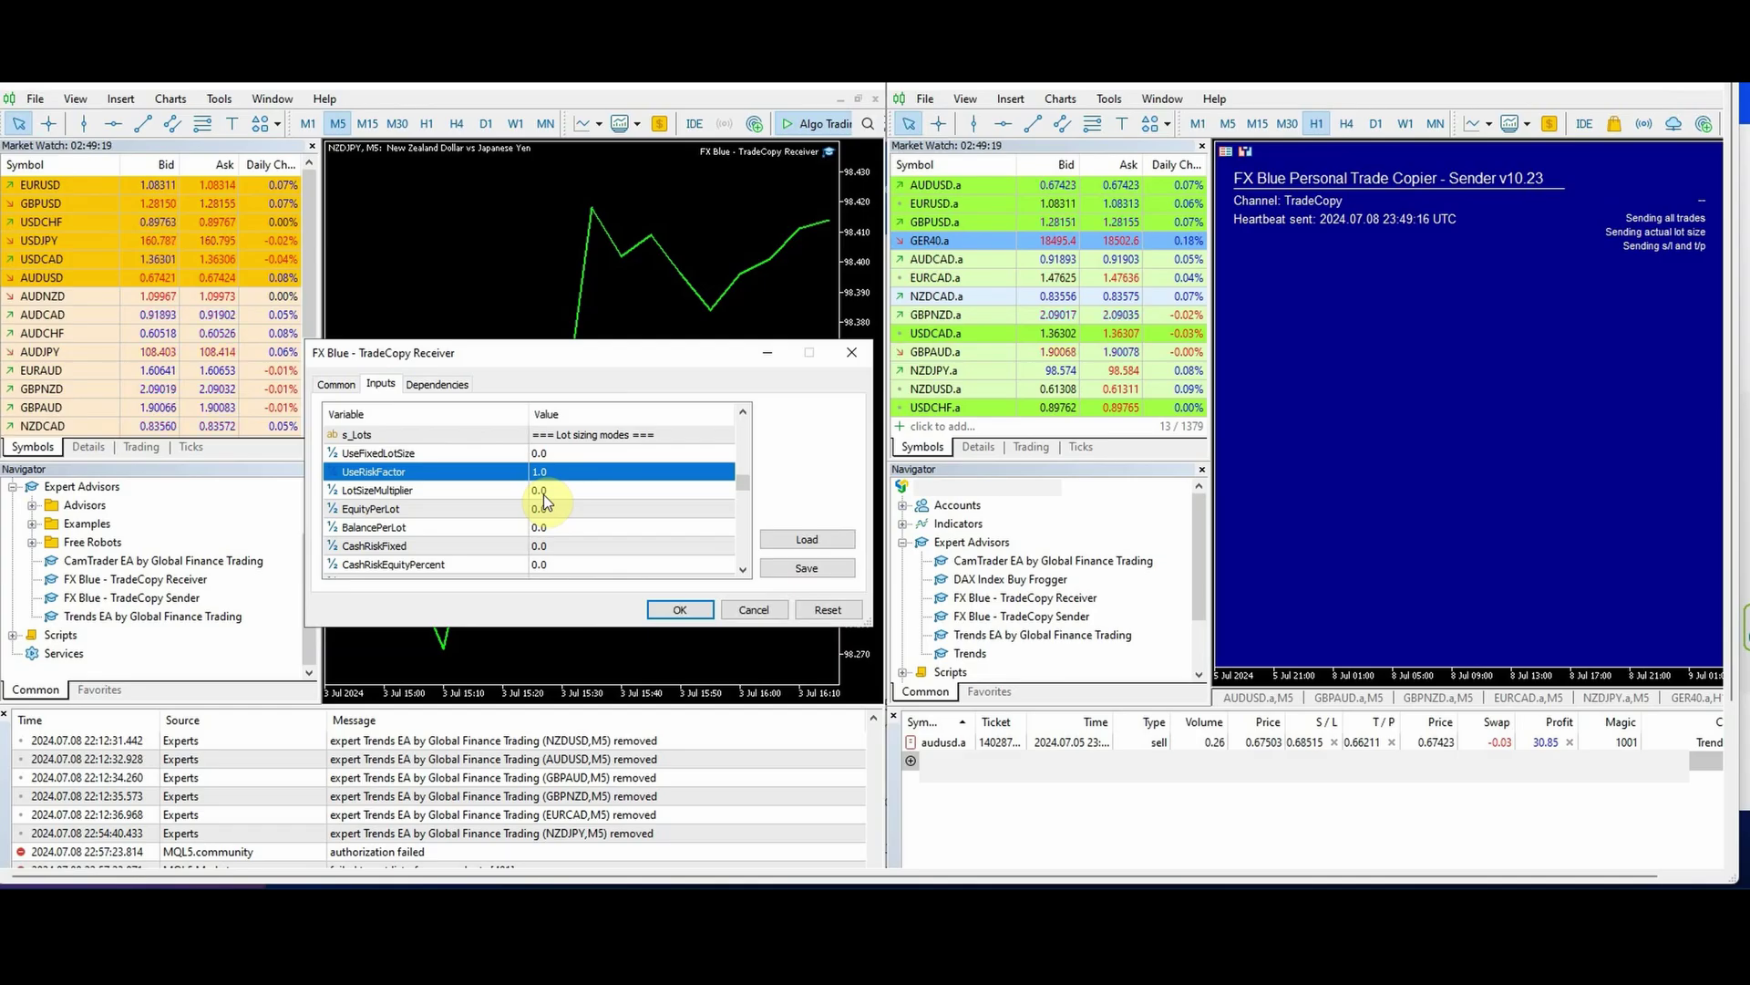
Set the Receiver's LotSizeMultiplier to 10 and UseRiskFactor to 0
{"action": "left_click", "coordinate": [543, 494]}
{"action": "left_click", "coordinate": [575, 498]}
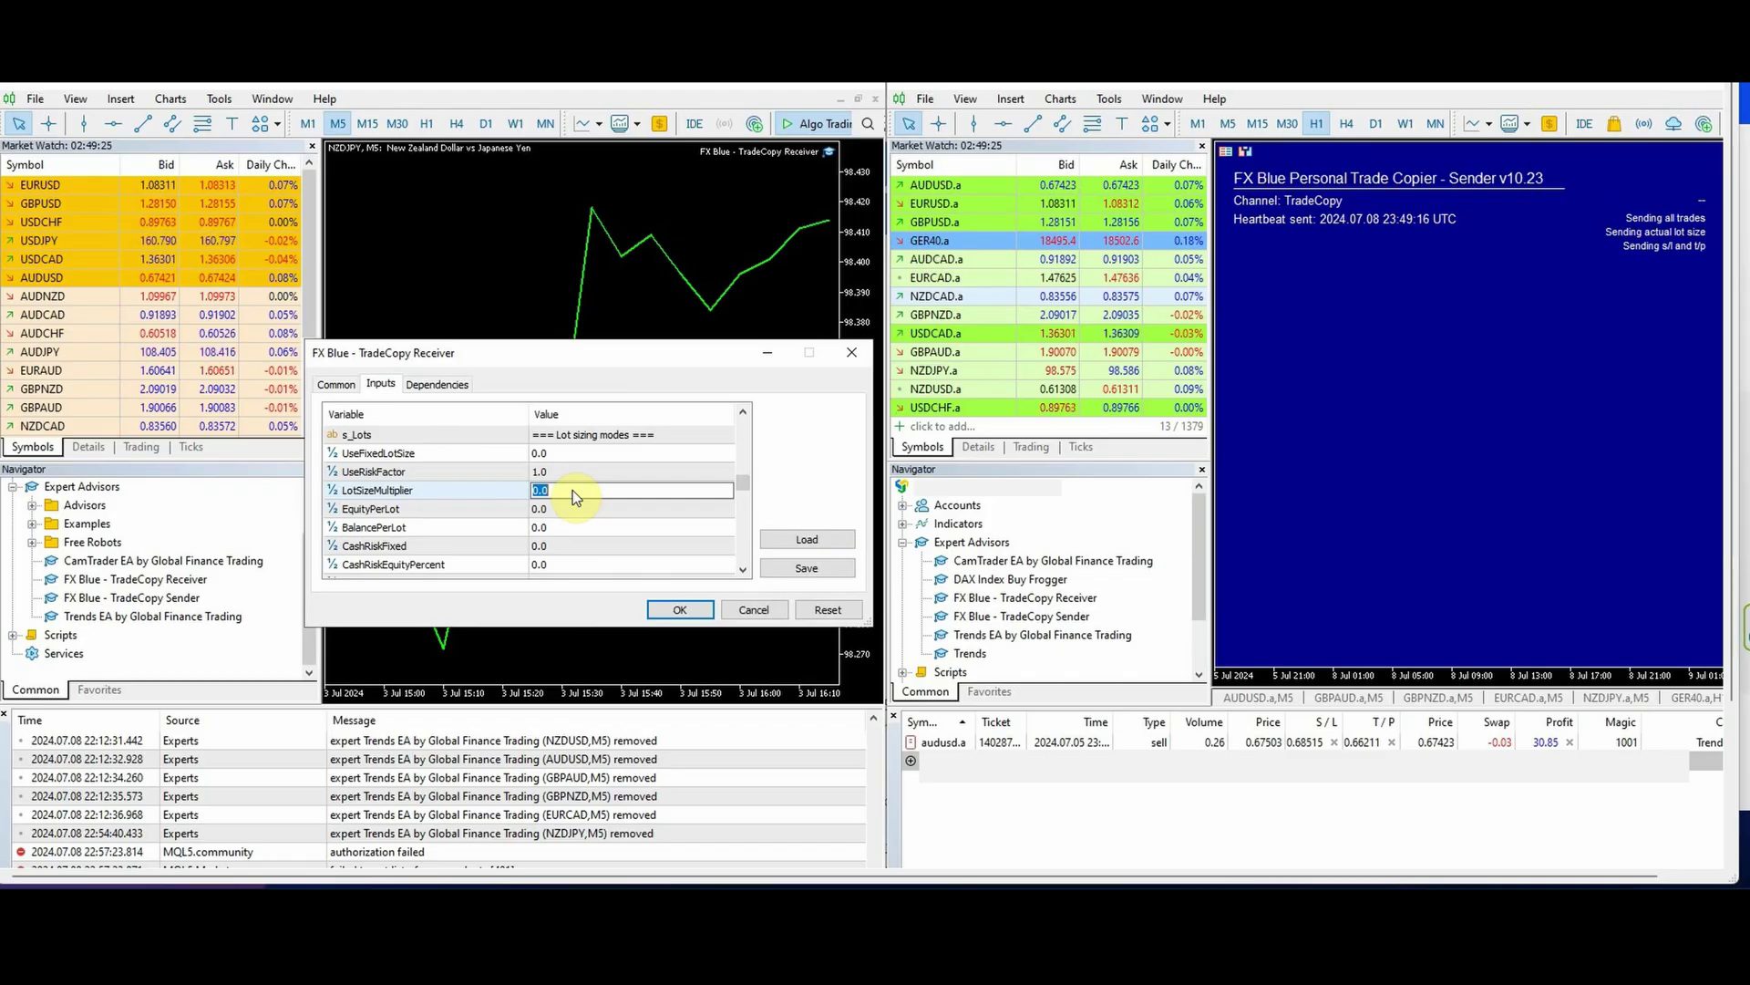
{"action": "type", "text": "10"}
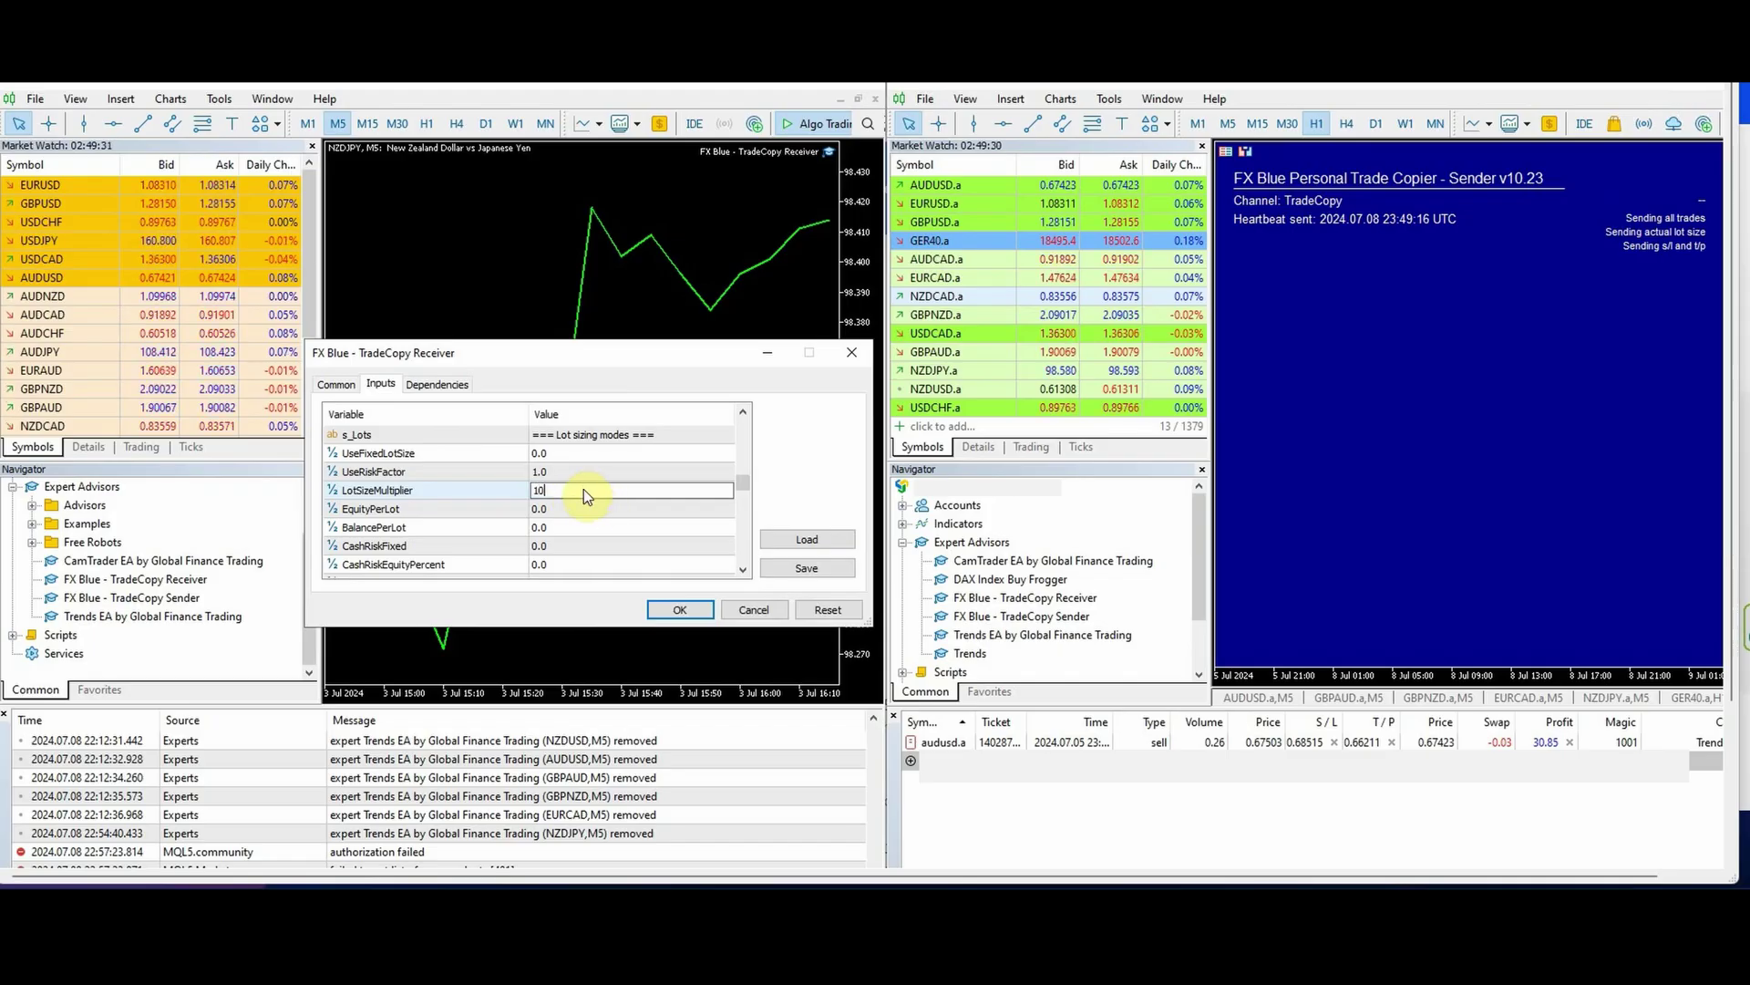
{"action": "double_click", "coordinate": [568, 471]}
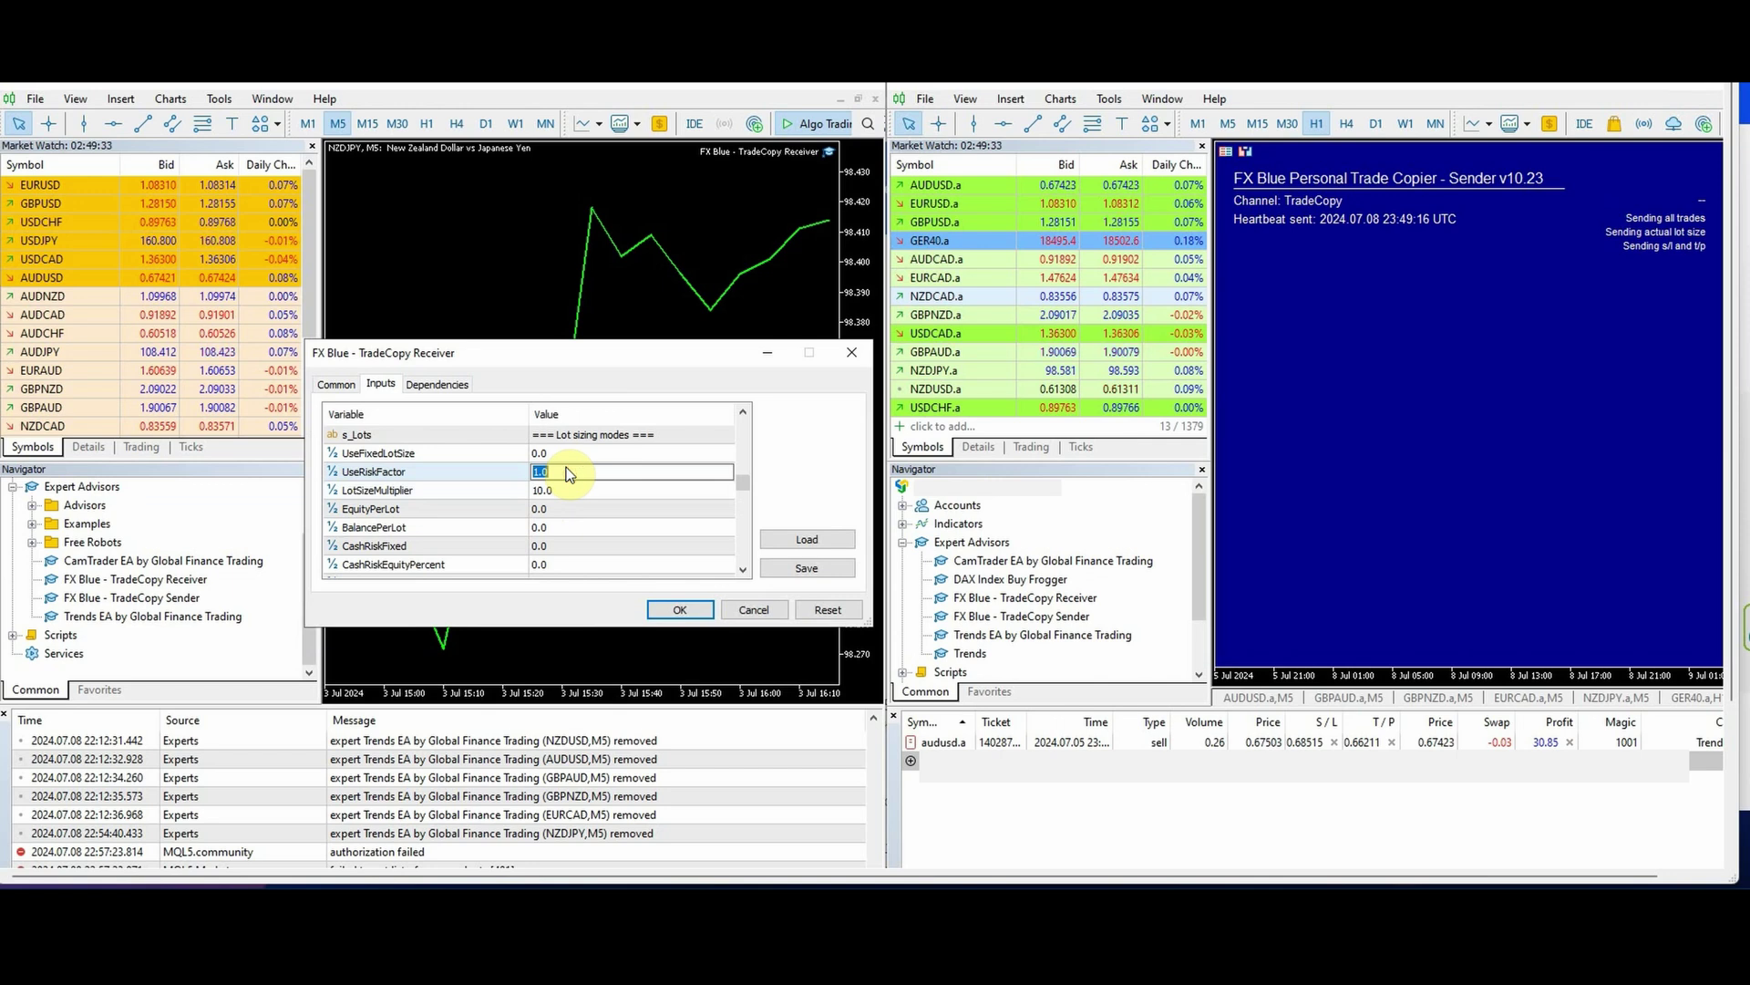
{"action": "type", "text": "0"}
{"action": "key", "text": "Return"}
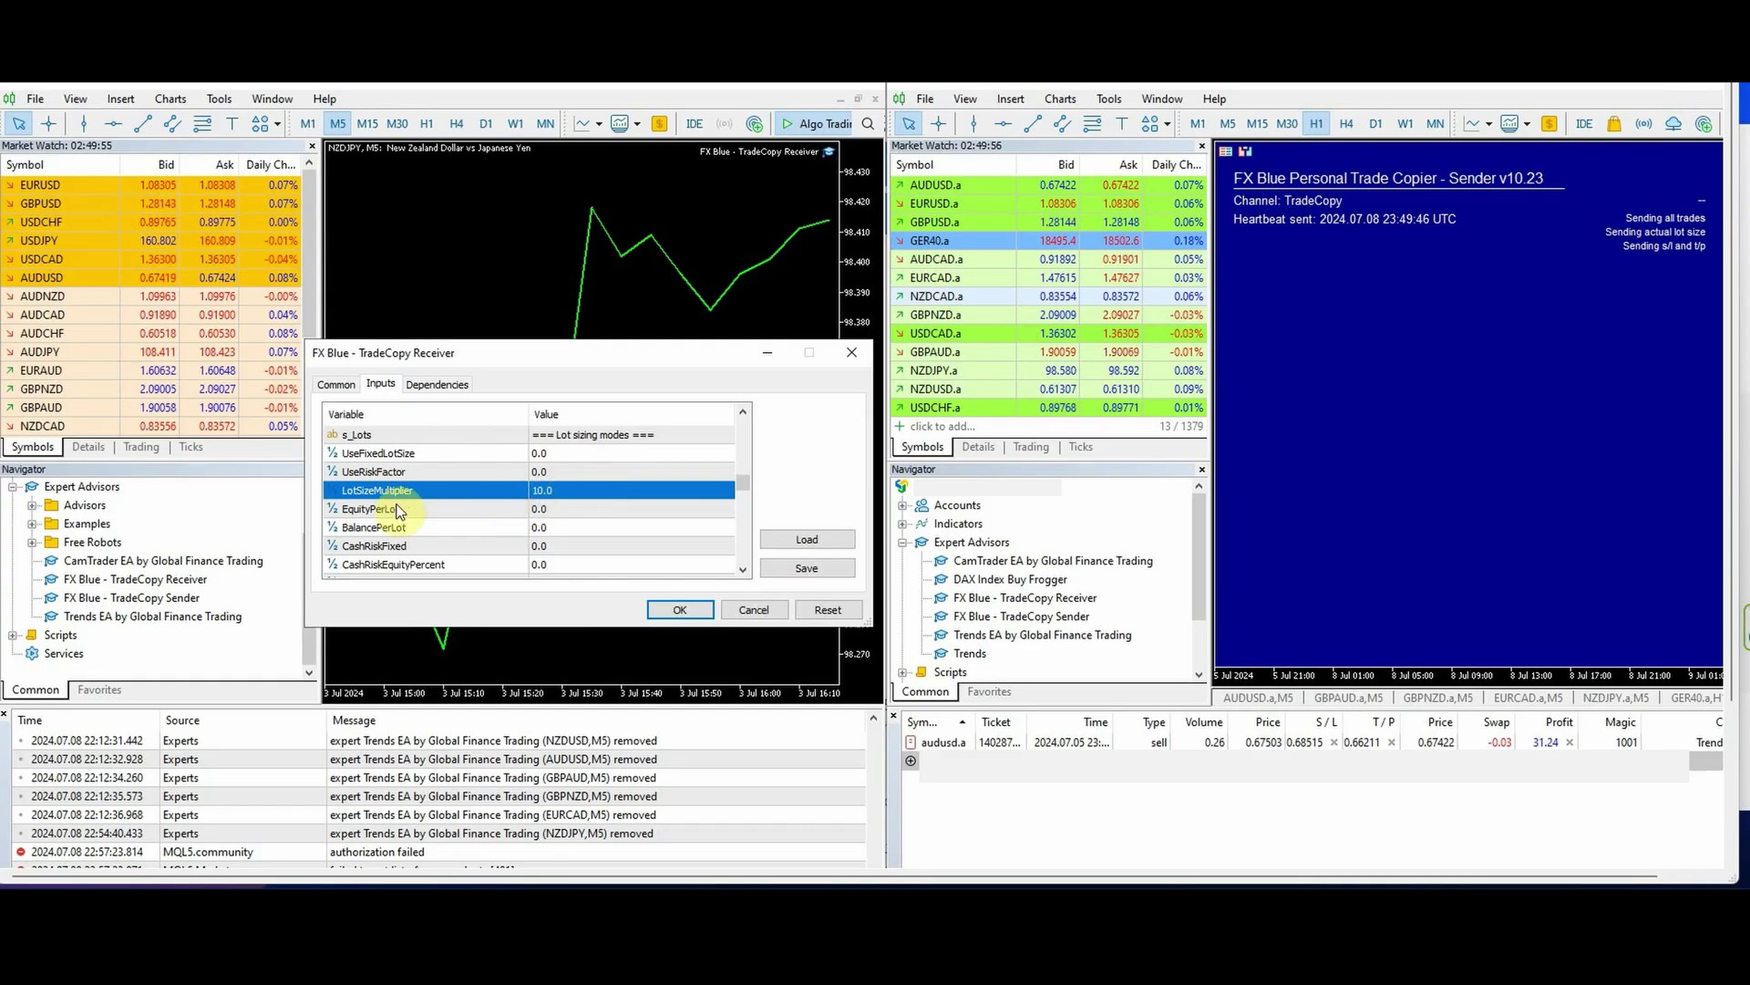
{"action": "left_click", "coordinate": [553, 493]}
{"action": "scroll", "coordinate": [631, 525], "scroll_direction": "down", "scroll_amount": 2}
{"action": "left_click", "coordinate": [553, 547]}
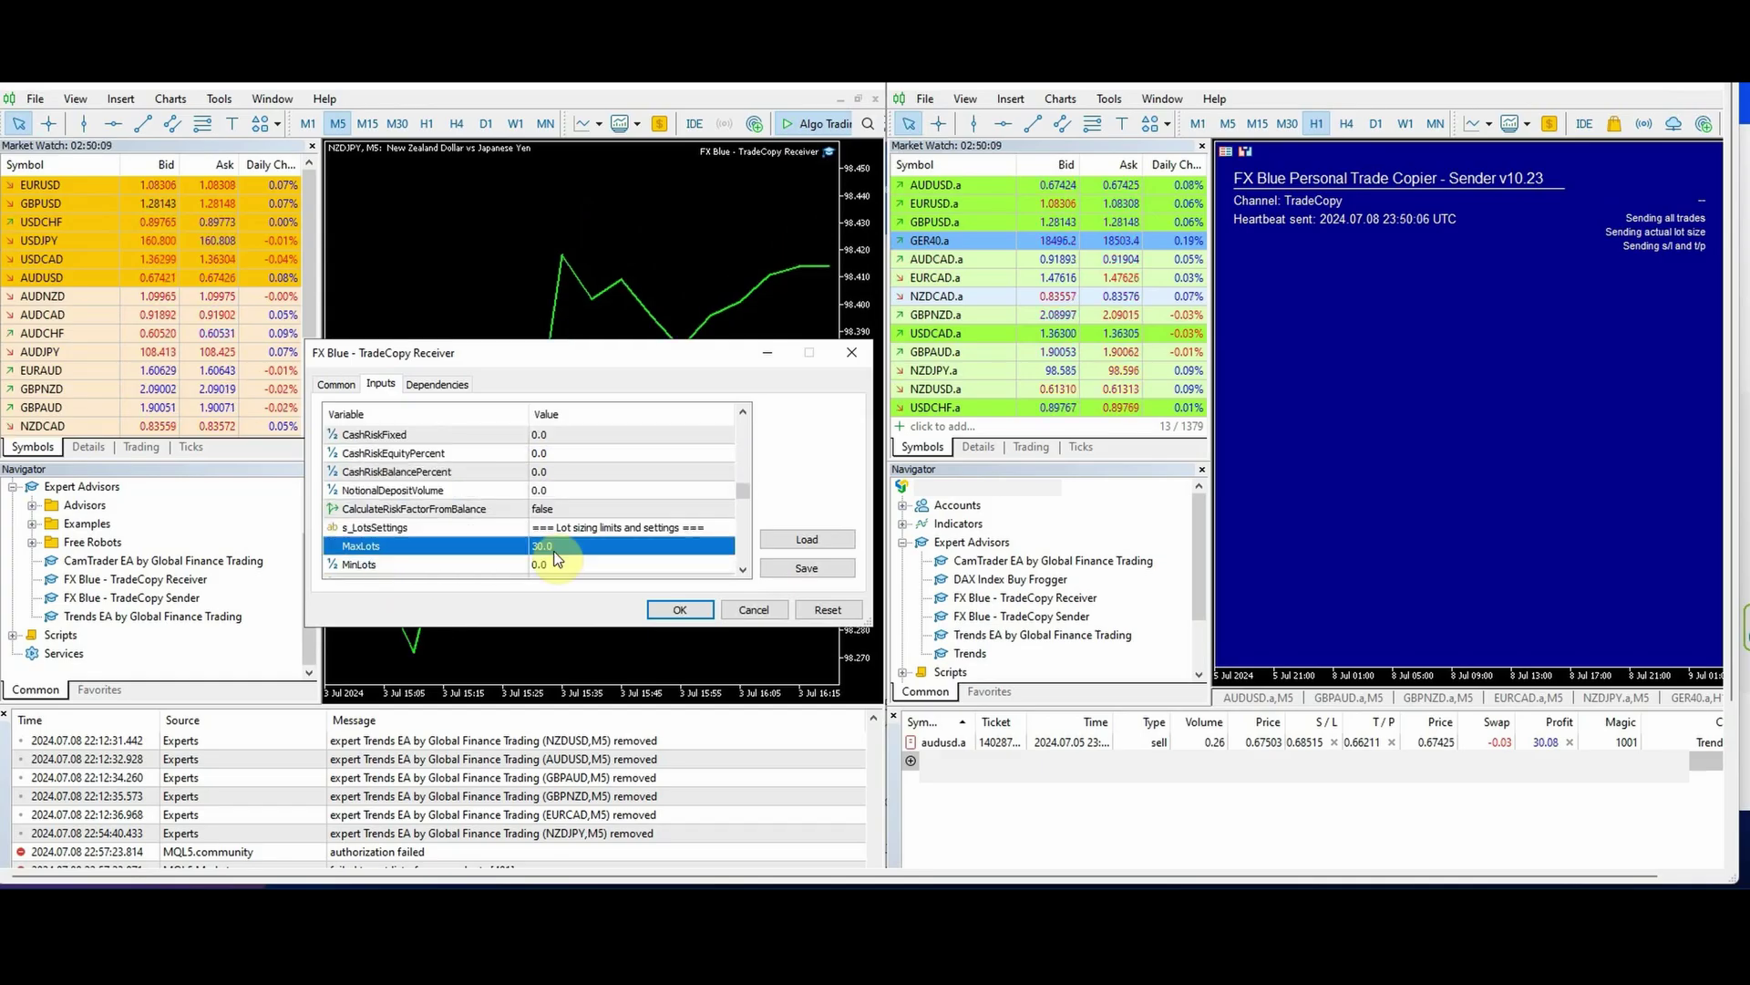
{"action": "scroll", "coordinate": [554, 554], "scroll_direction": "down", "scroll_amount": 1}
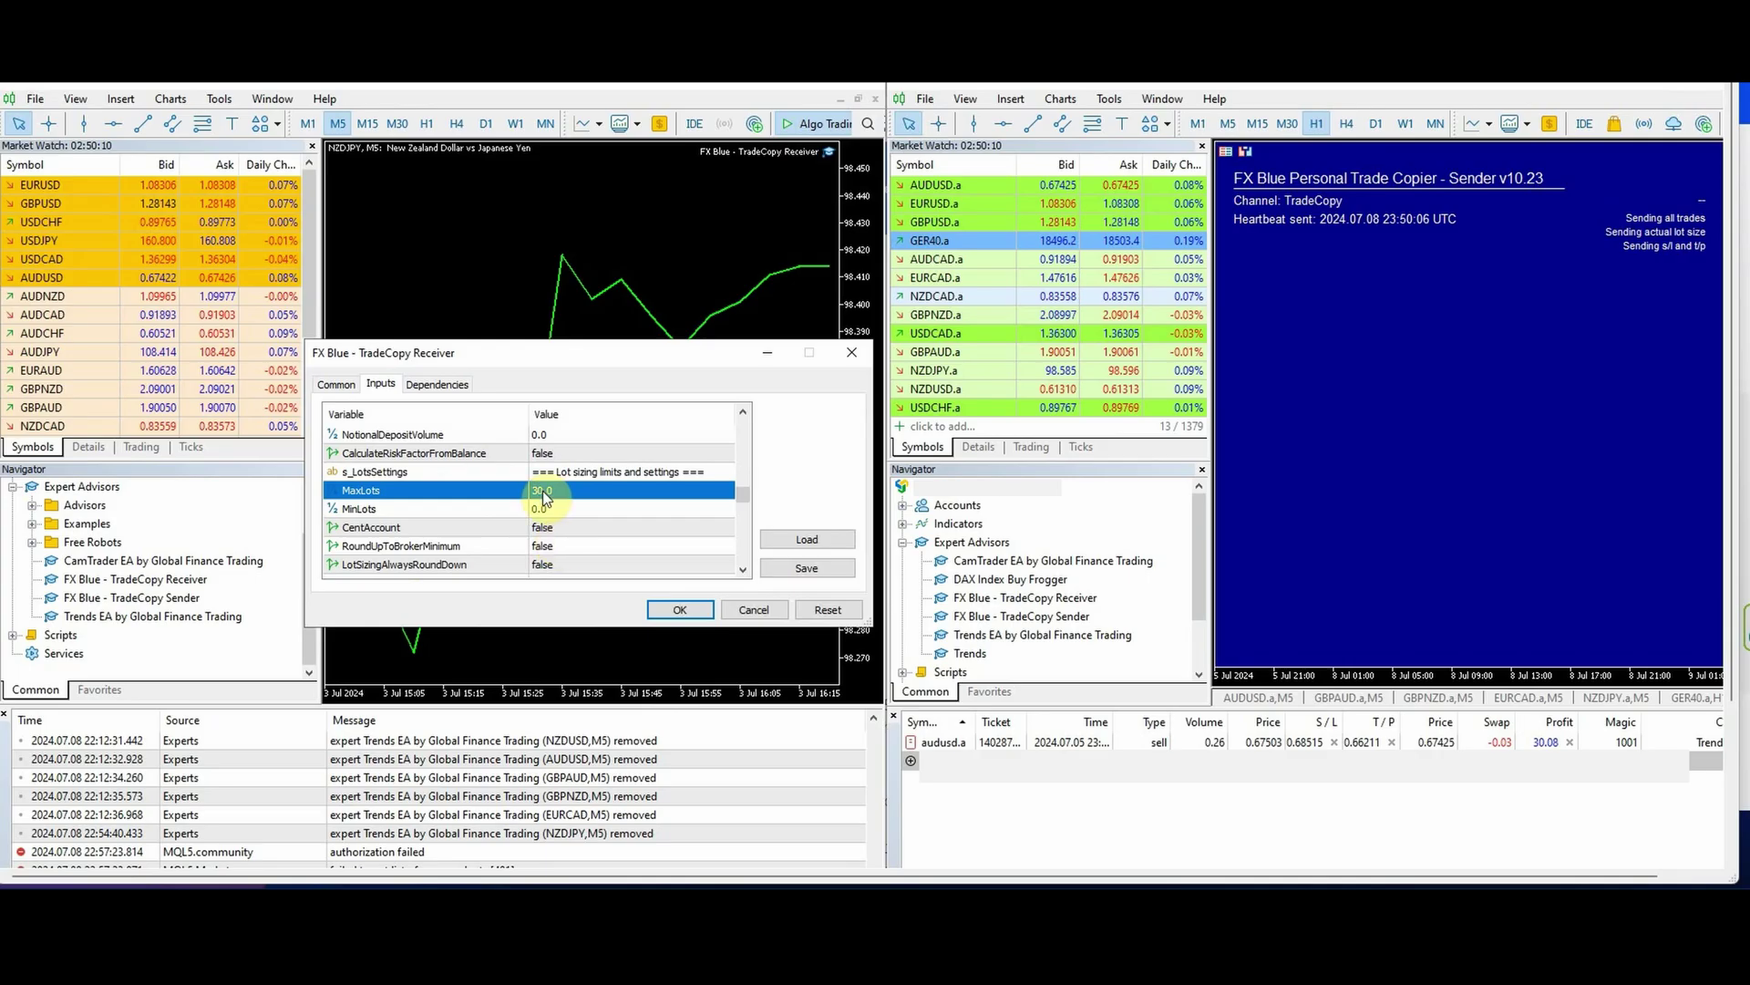
{"action": "scroll", "coordinate": [570, 503], "scroll_direction": "down", "scroll_amount": 1}
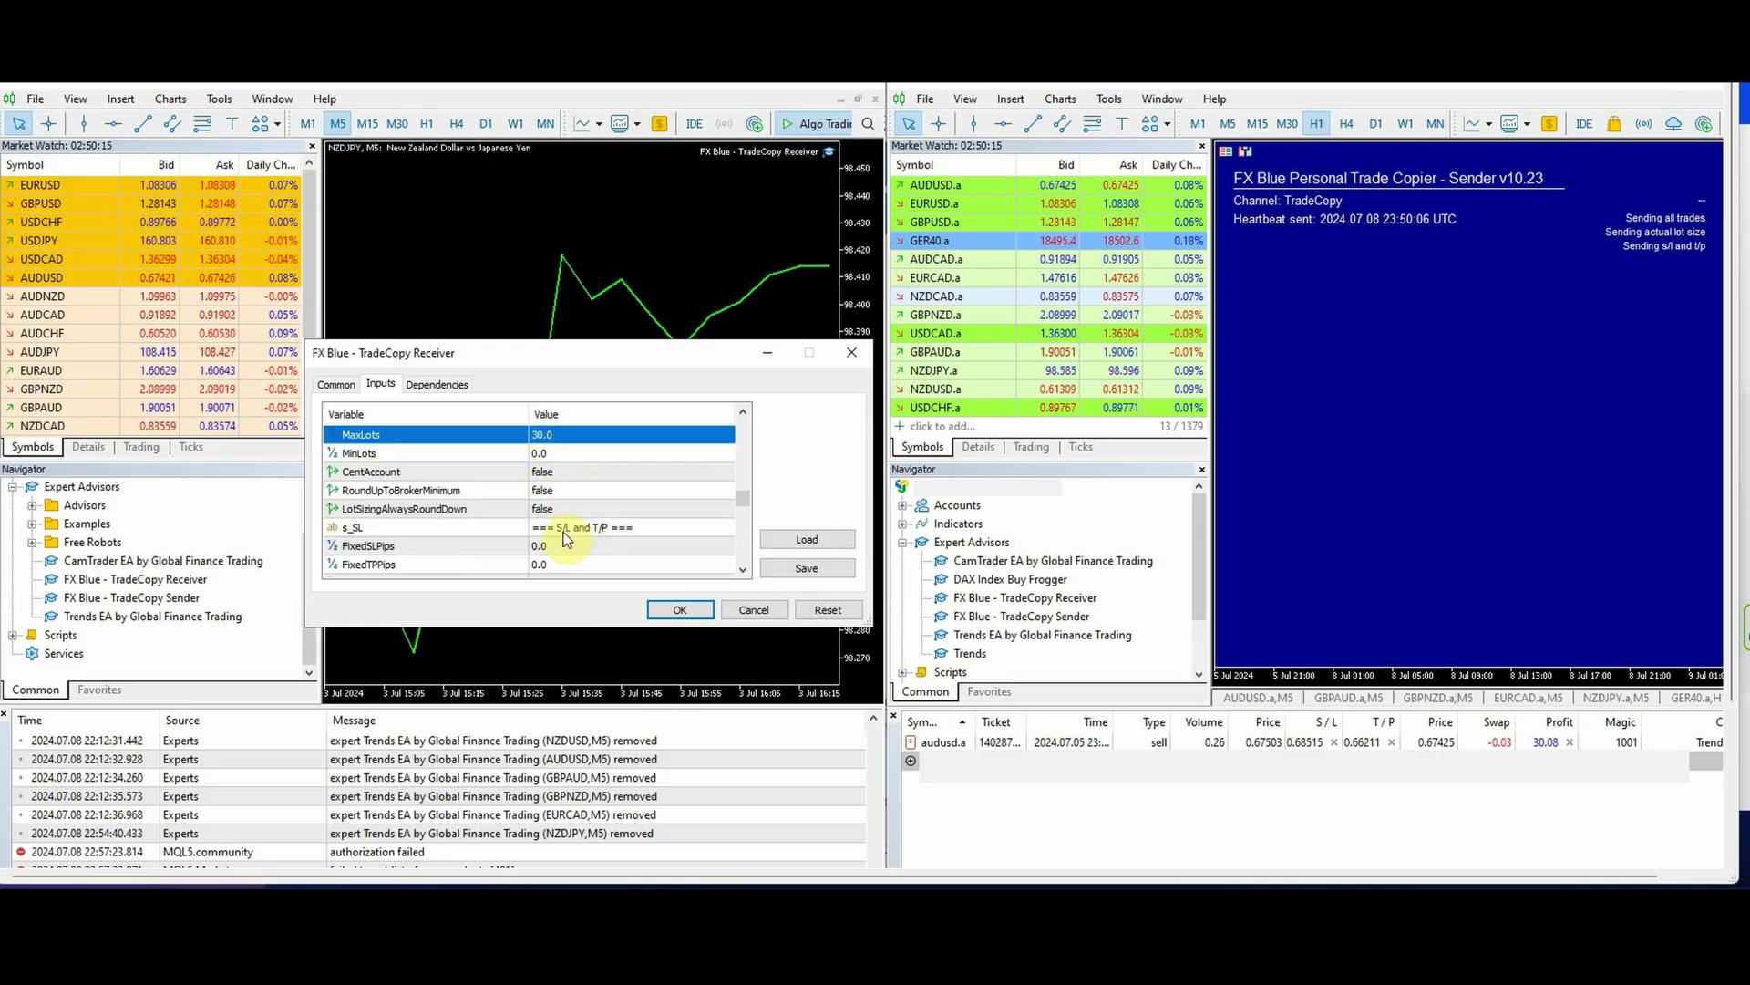
{"action": "scroll", "coordinate": [565, 538], "scroll_direction": "down", "scroll_amount": 1}
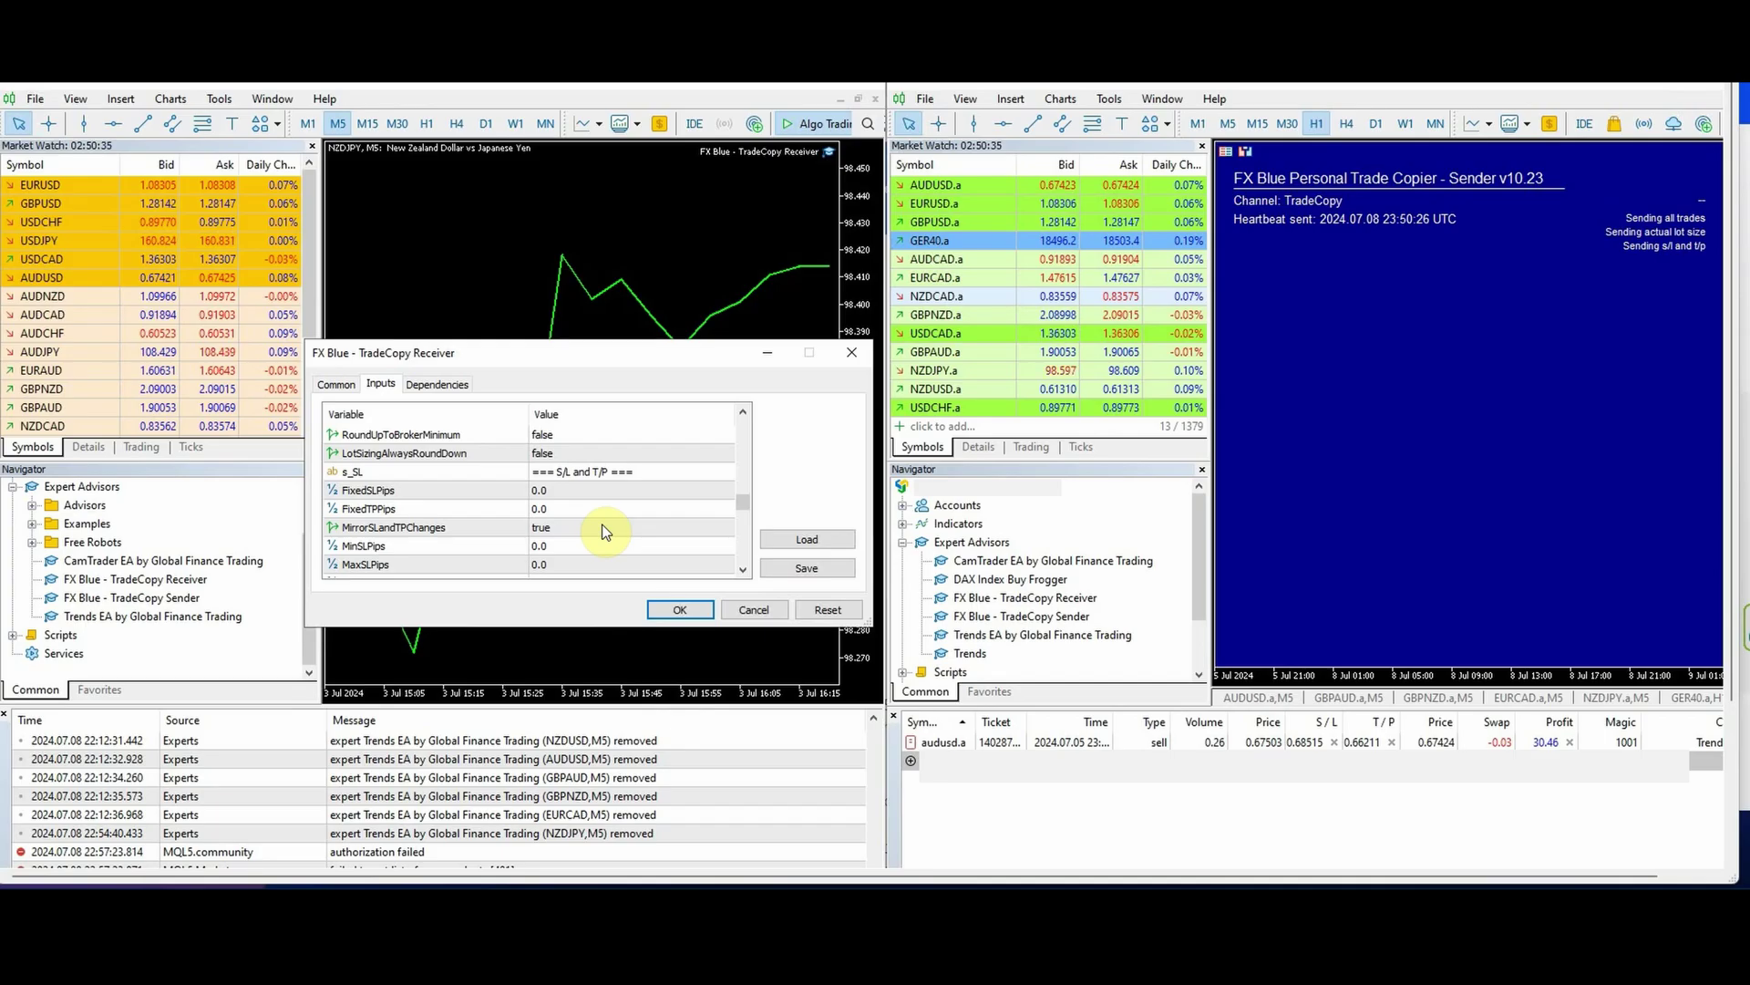
{"action": "scroll", "coordinate": [613, 543], "scroll_direction": "down", "scroll_amount": 3}
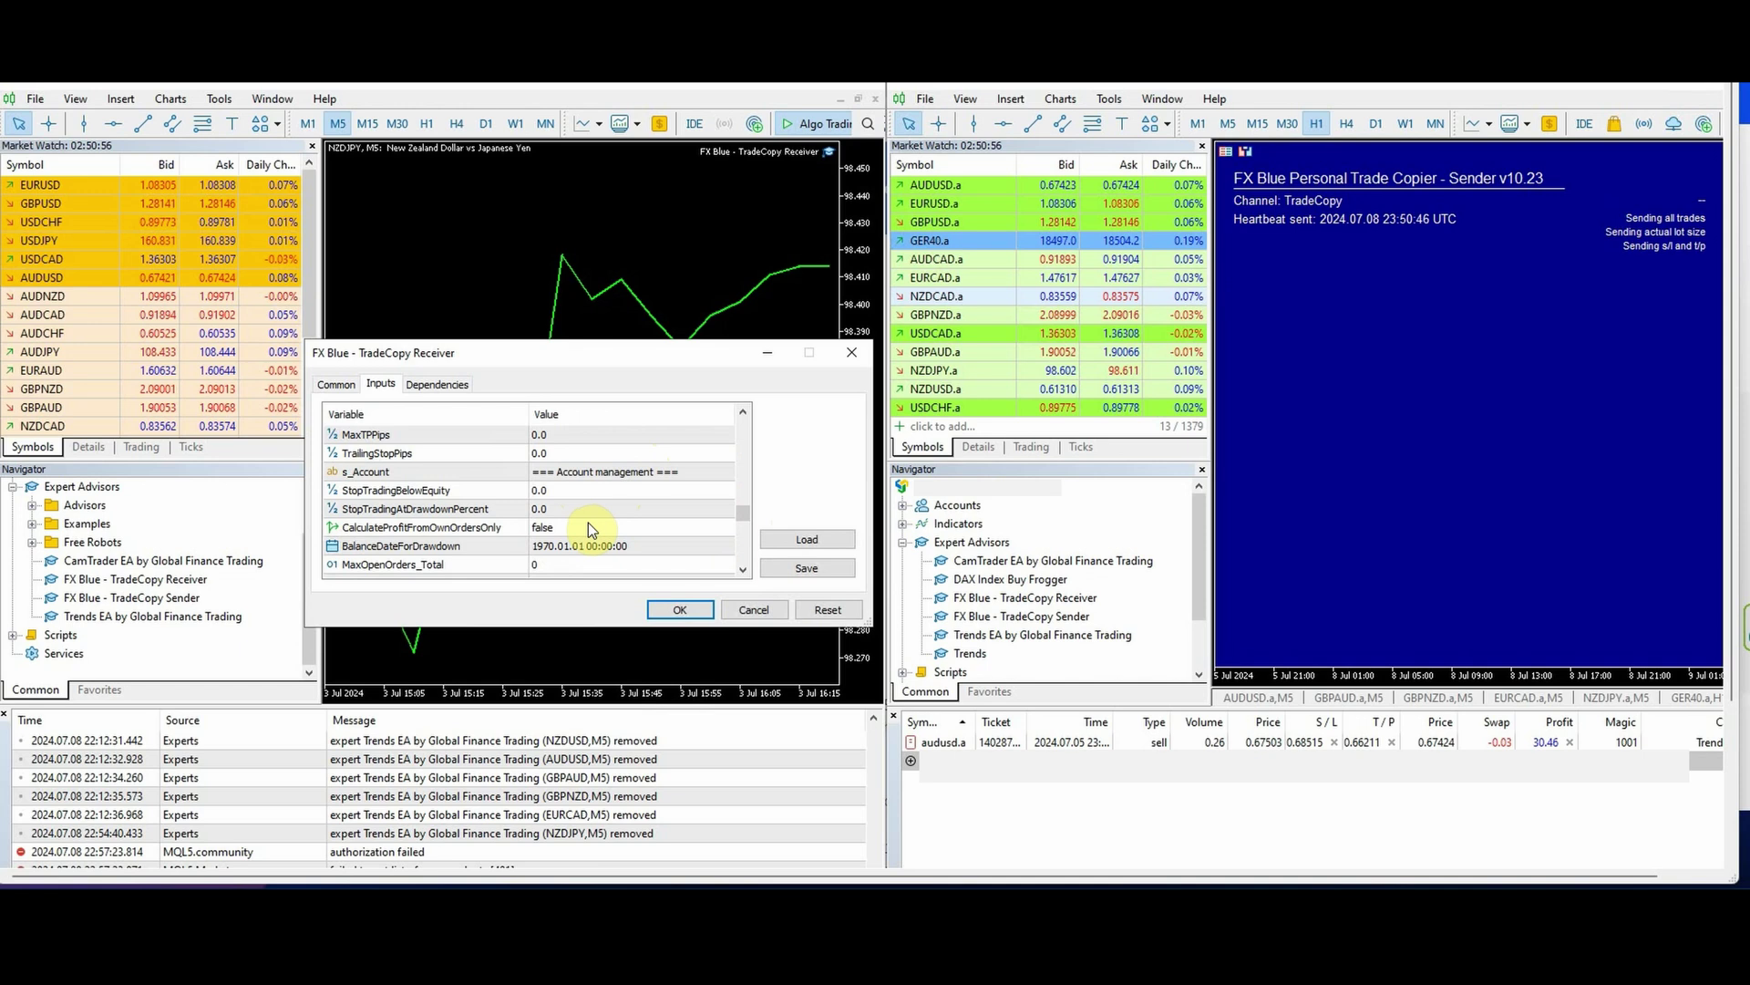
{"action": "scroll", "coordinate": [589, 527], "scroll_direction": "down", "scroll_amount": 5}
{"action": "scroll", "coordinate": [591, 527], "scroll_direction": "down", "scroll_amount": 5}
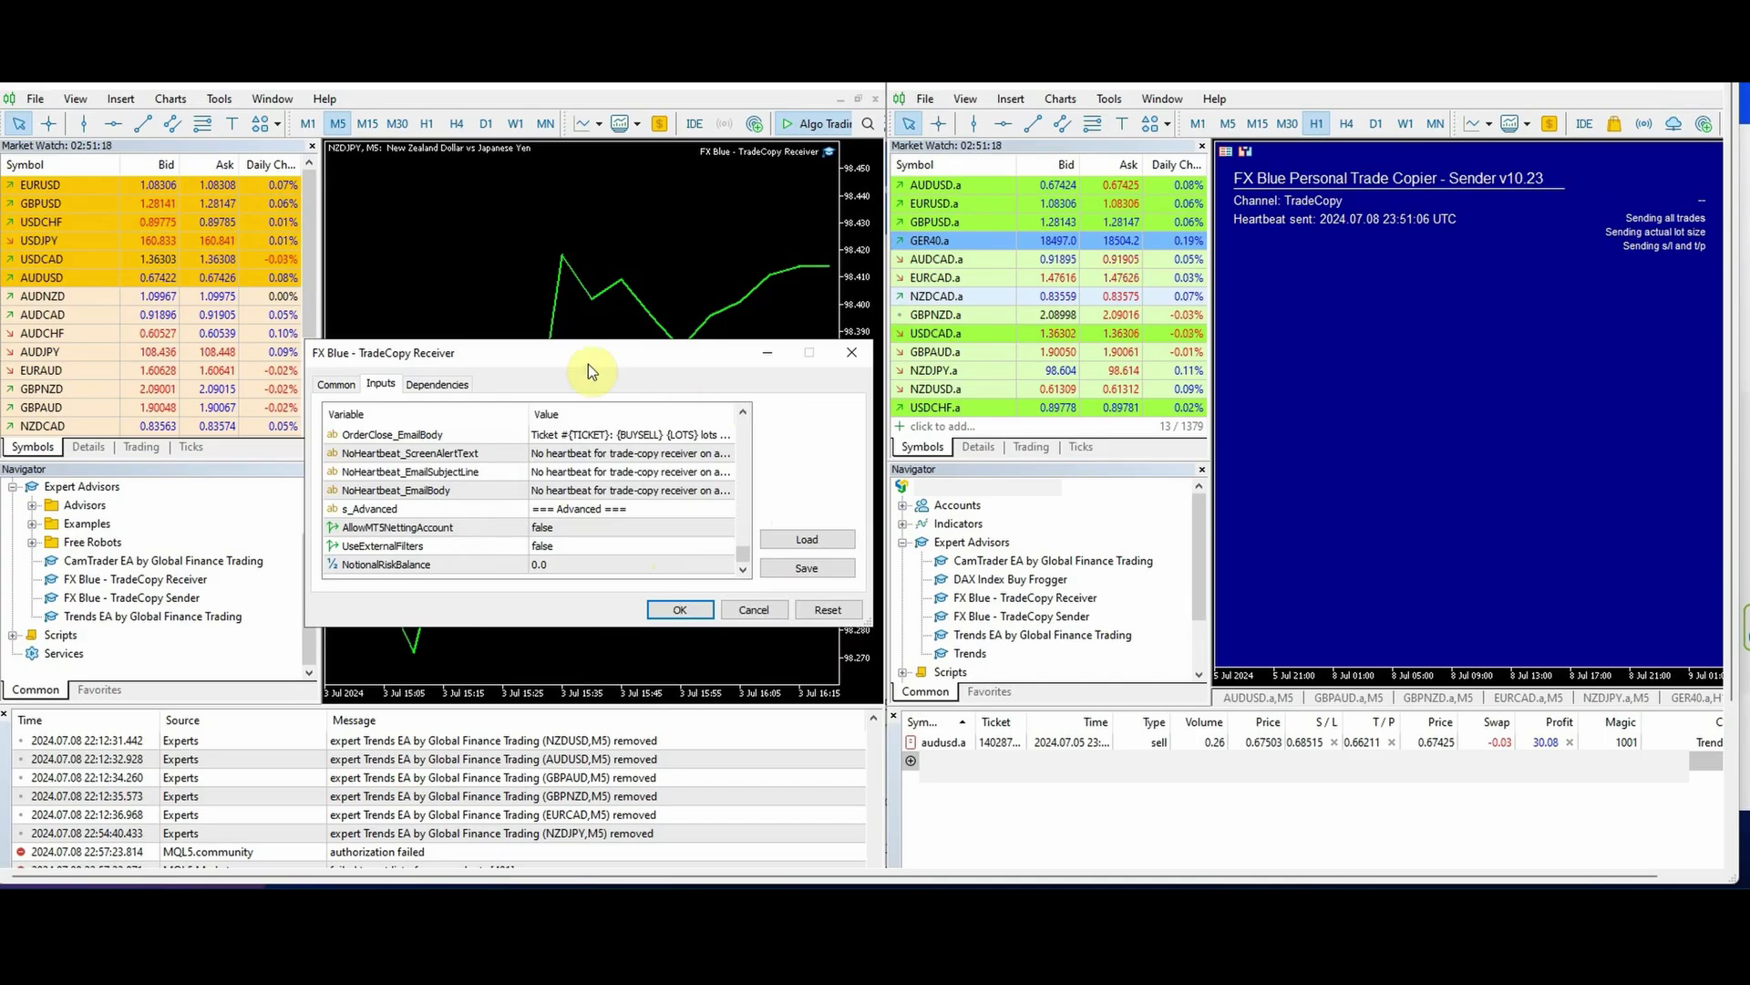
{"action": "left_click_drag", "start_coordinate": [741, 546], "coordinate": [746, 415]}
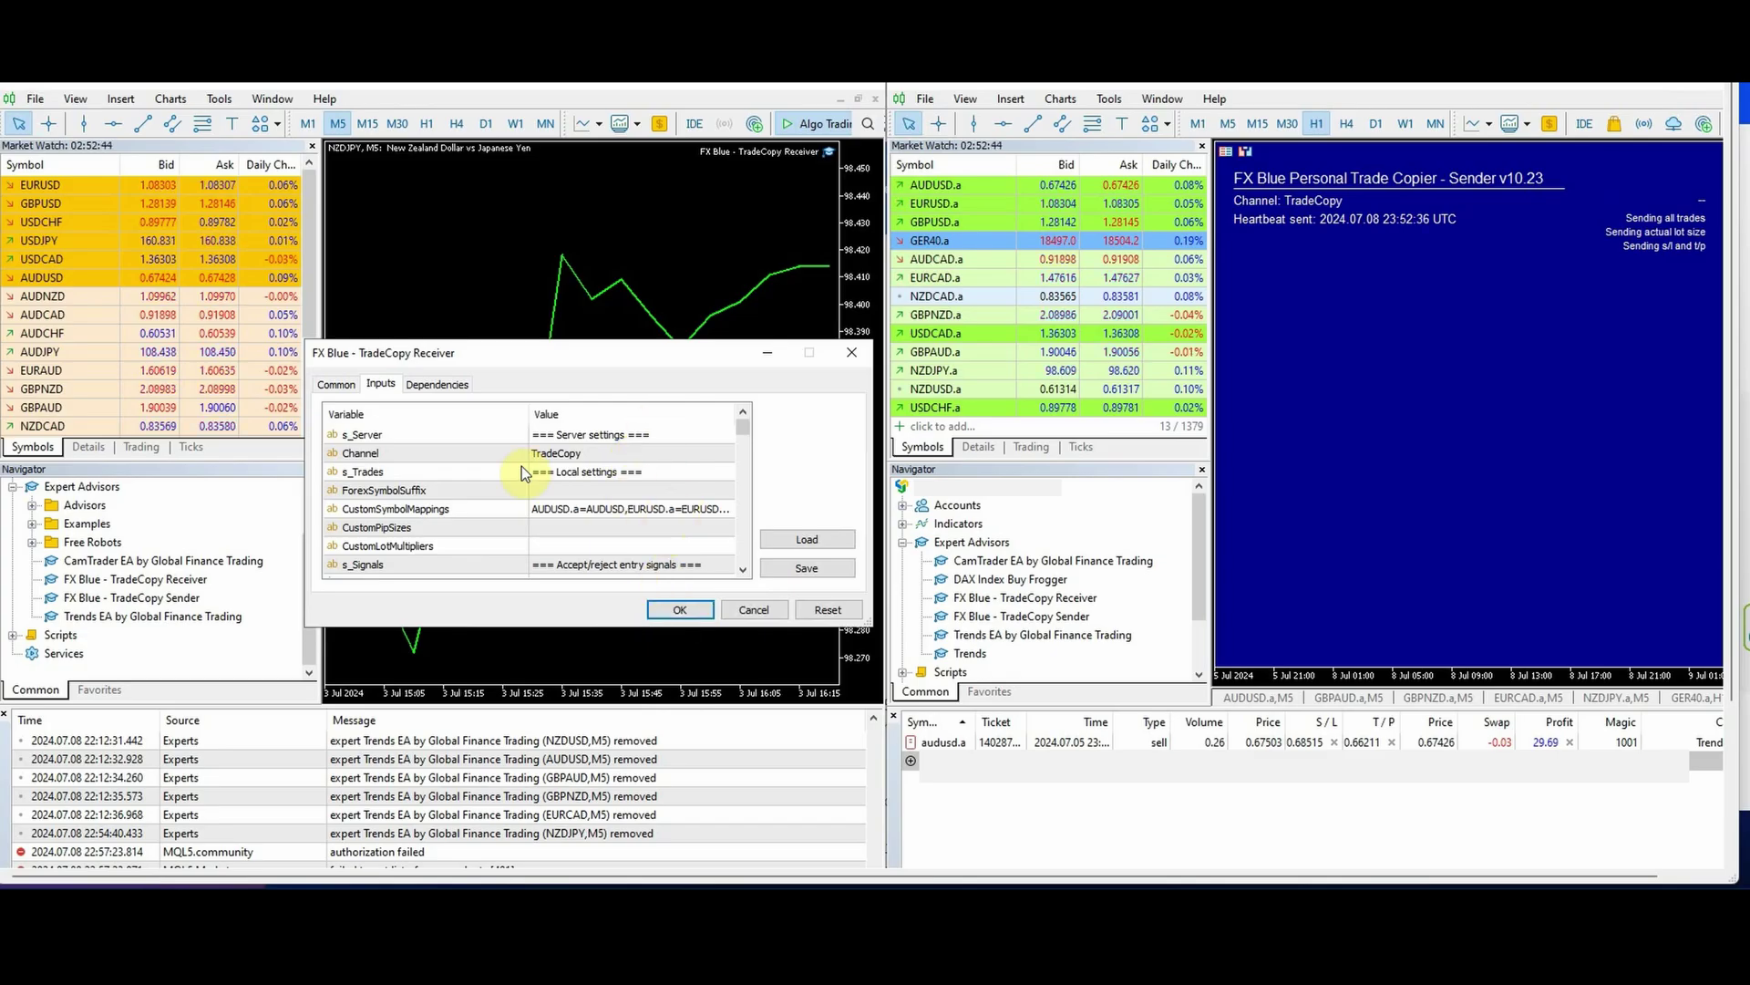
{"action": "left_click_drag", "start_coordinate": [743, 429], "coordinate": [744, 436]}
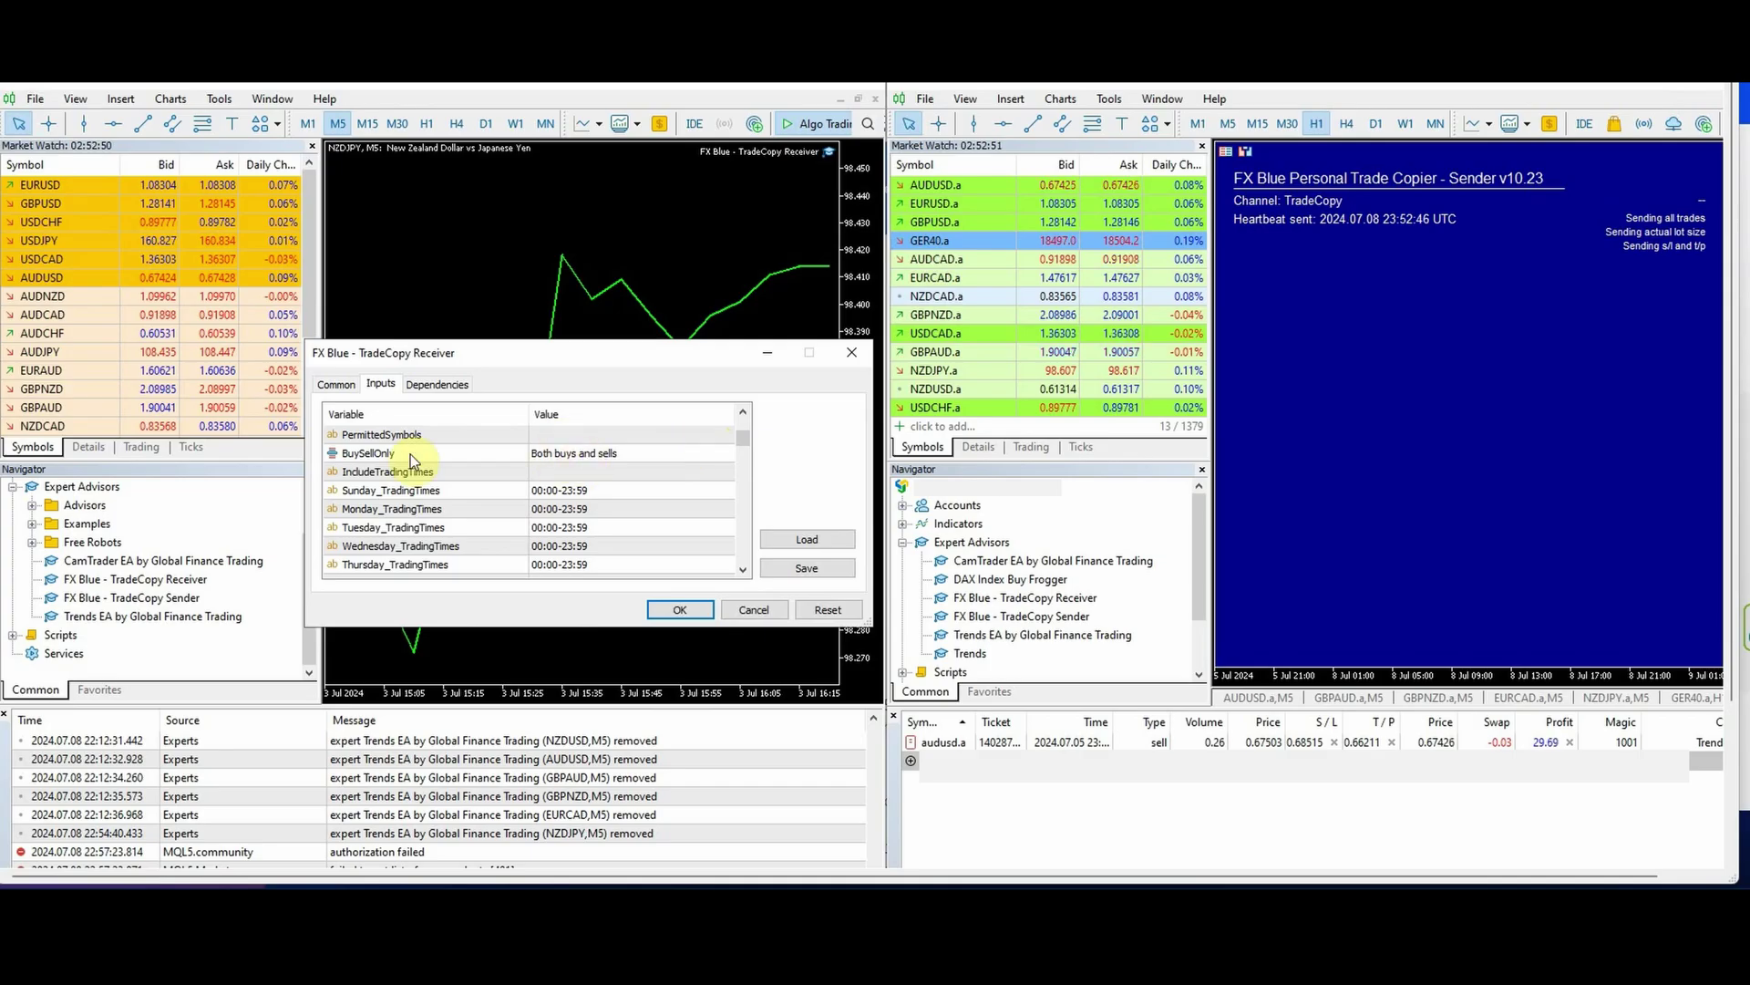
{"action": "left_click", "coordinate": [583, 454]}
{"action": "left_click", "coordinate": [727, 454]}
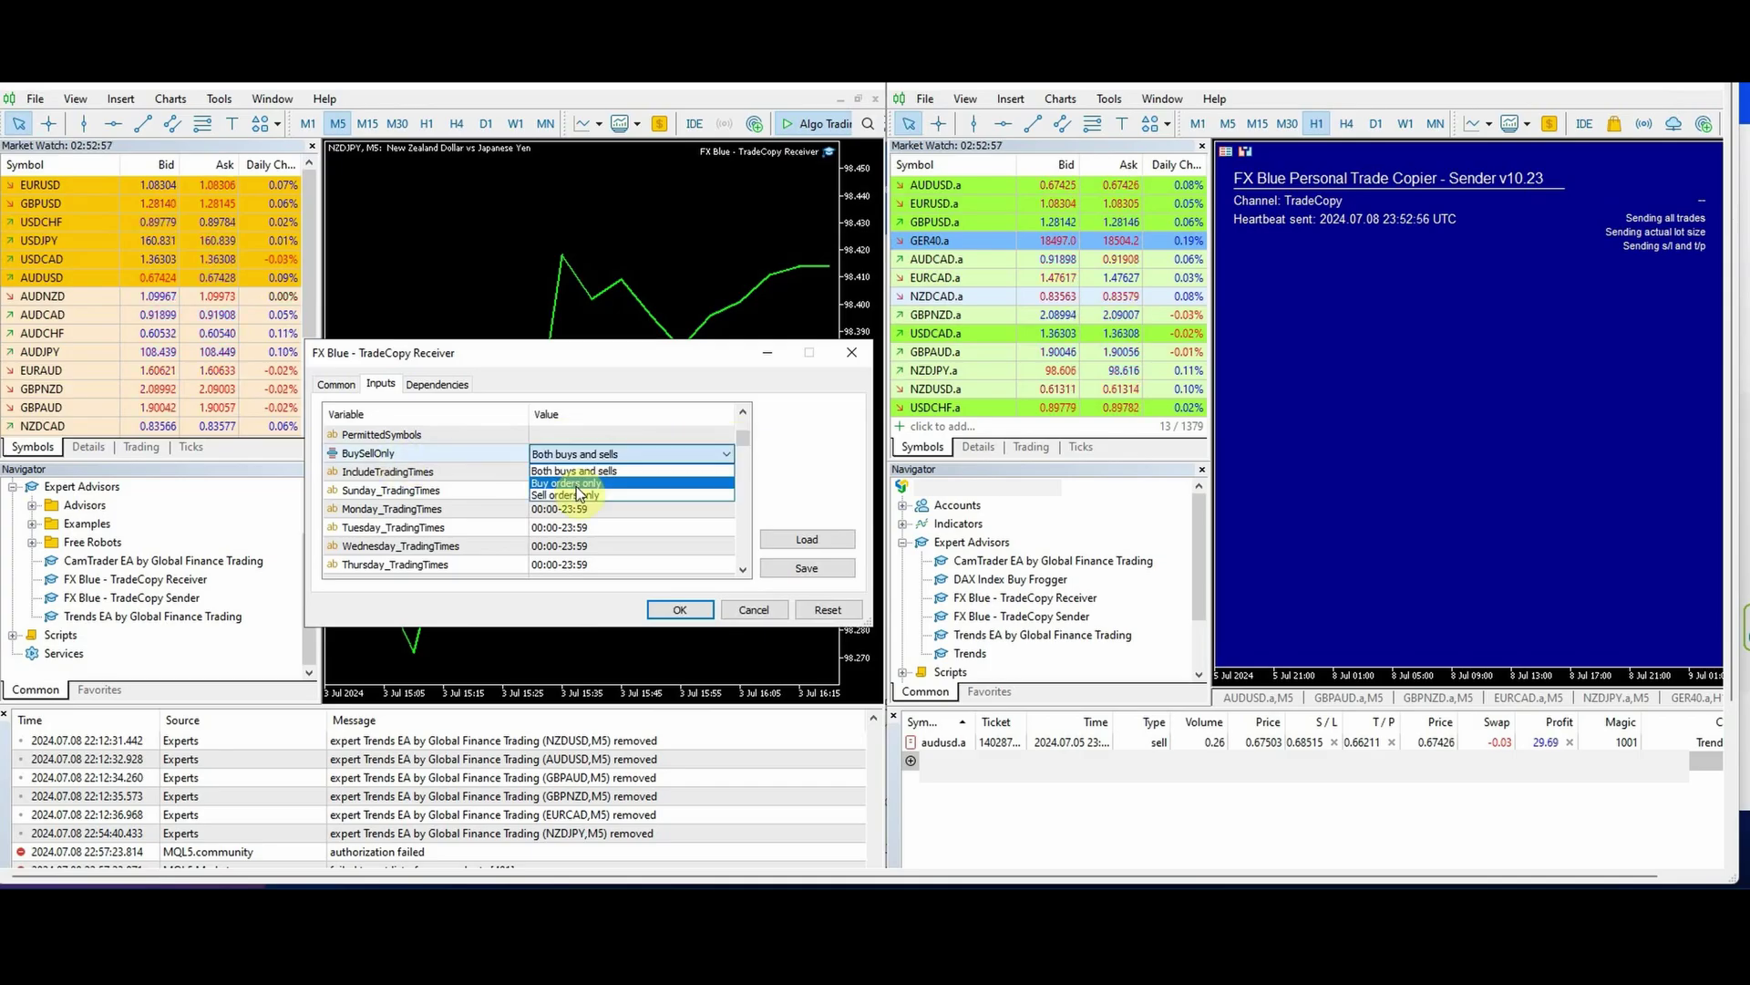
{"action": "scroll", "coordinate": [485, 449], "scroll_direction": "down", "scroll_amount": 5}
{"action": "left_click", "coordinate": [547, 489]}
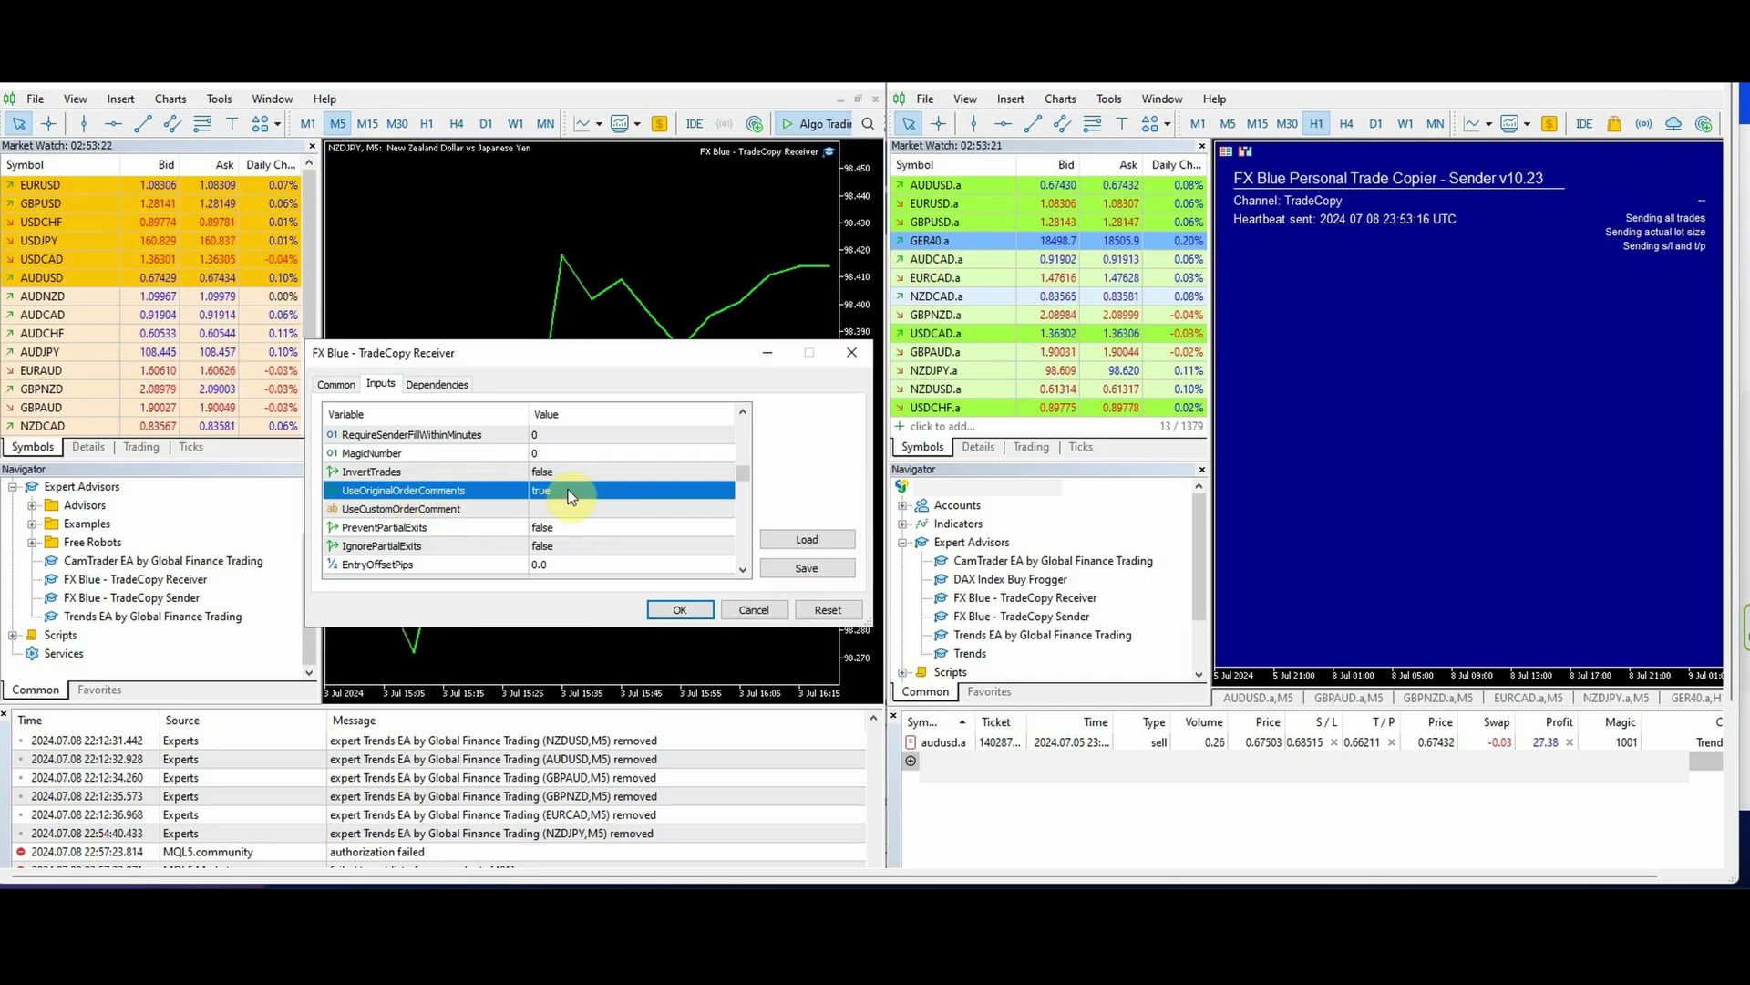
{"action": "scroll", "coordinate": [589, 516], "scroll_direction": "down", "scroll_amount": 1}
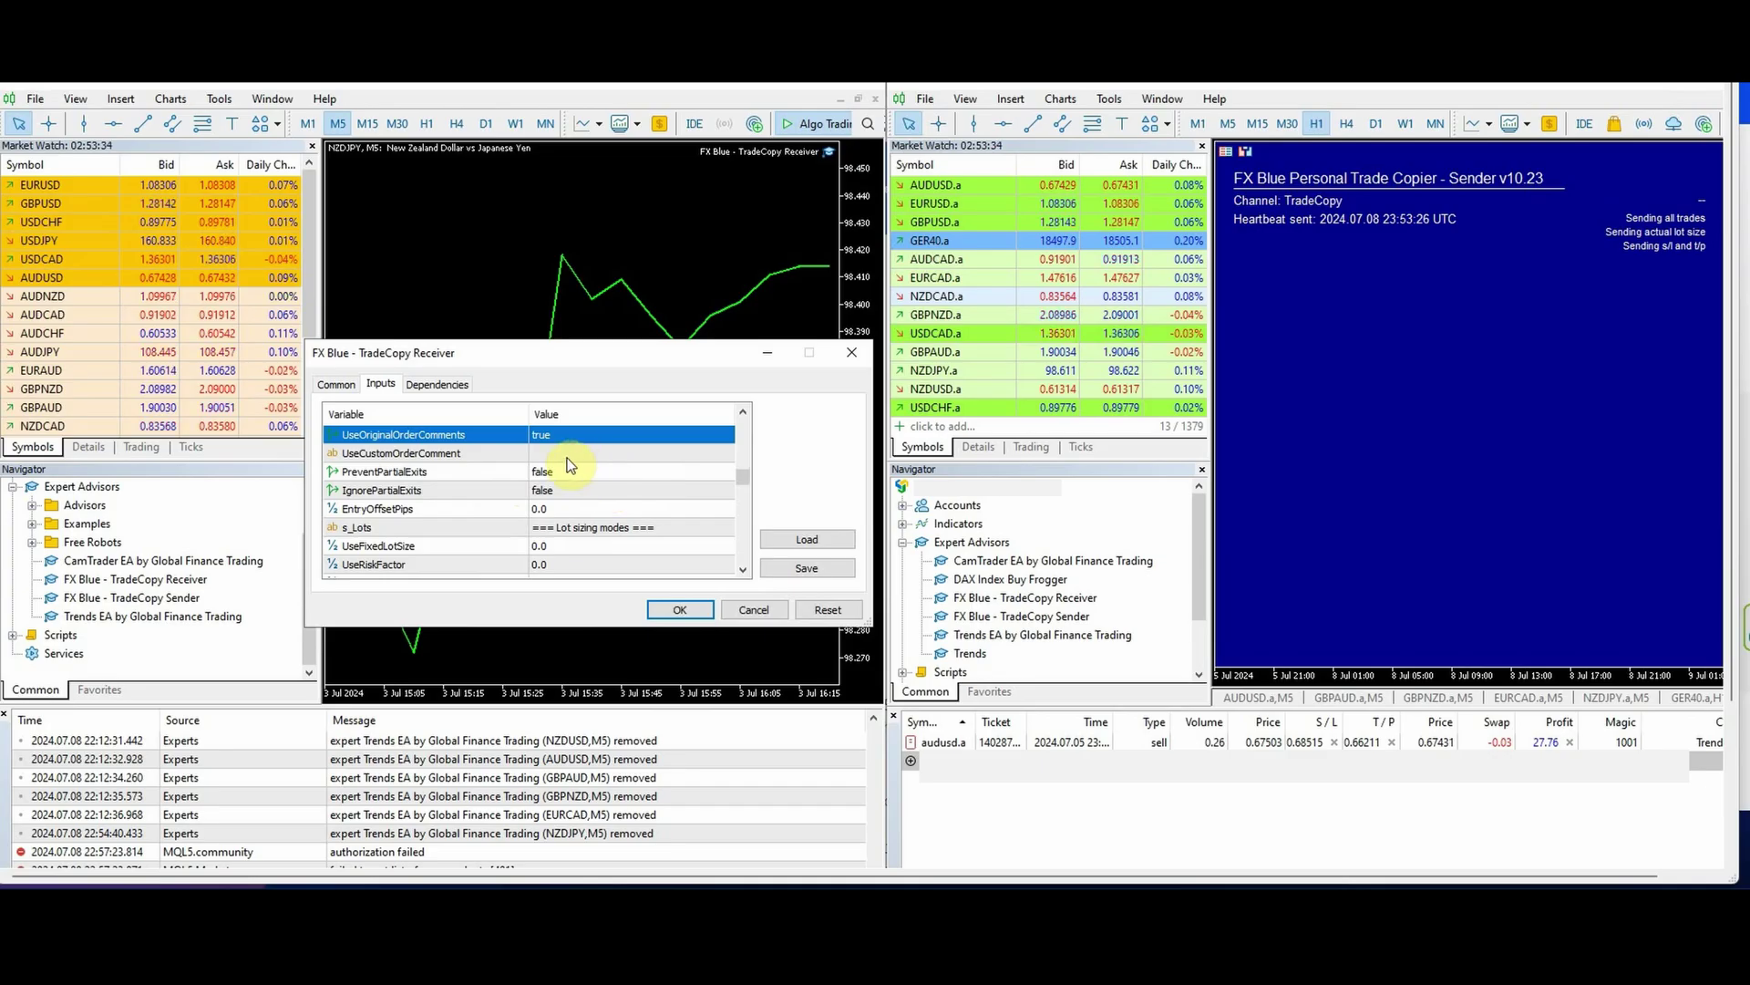
{"action": "scroll", "coordinate": [547, 511], "scroll_direction": "down", "scroll_amount": 1}
{"action": "left_click", "coordinate": [557, 527]}
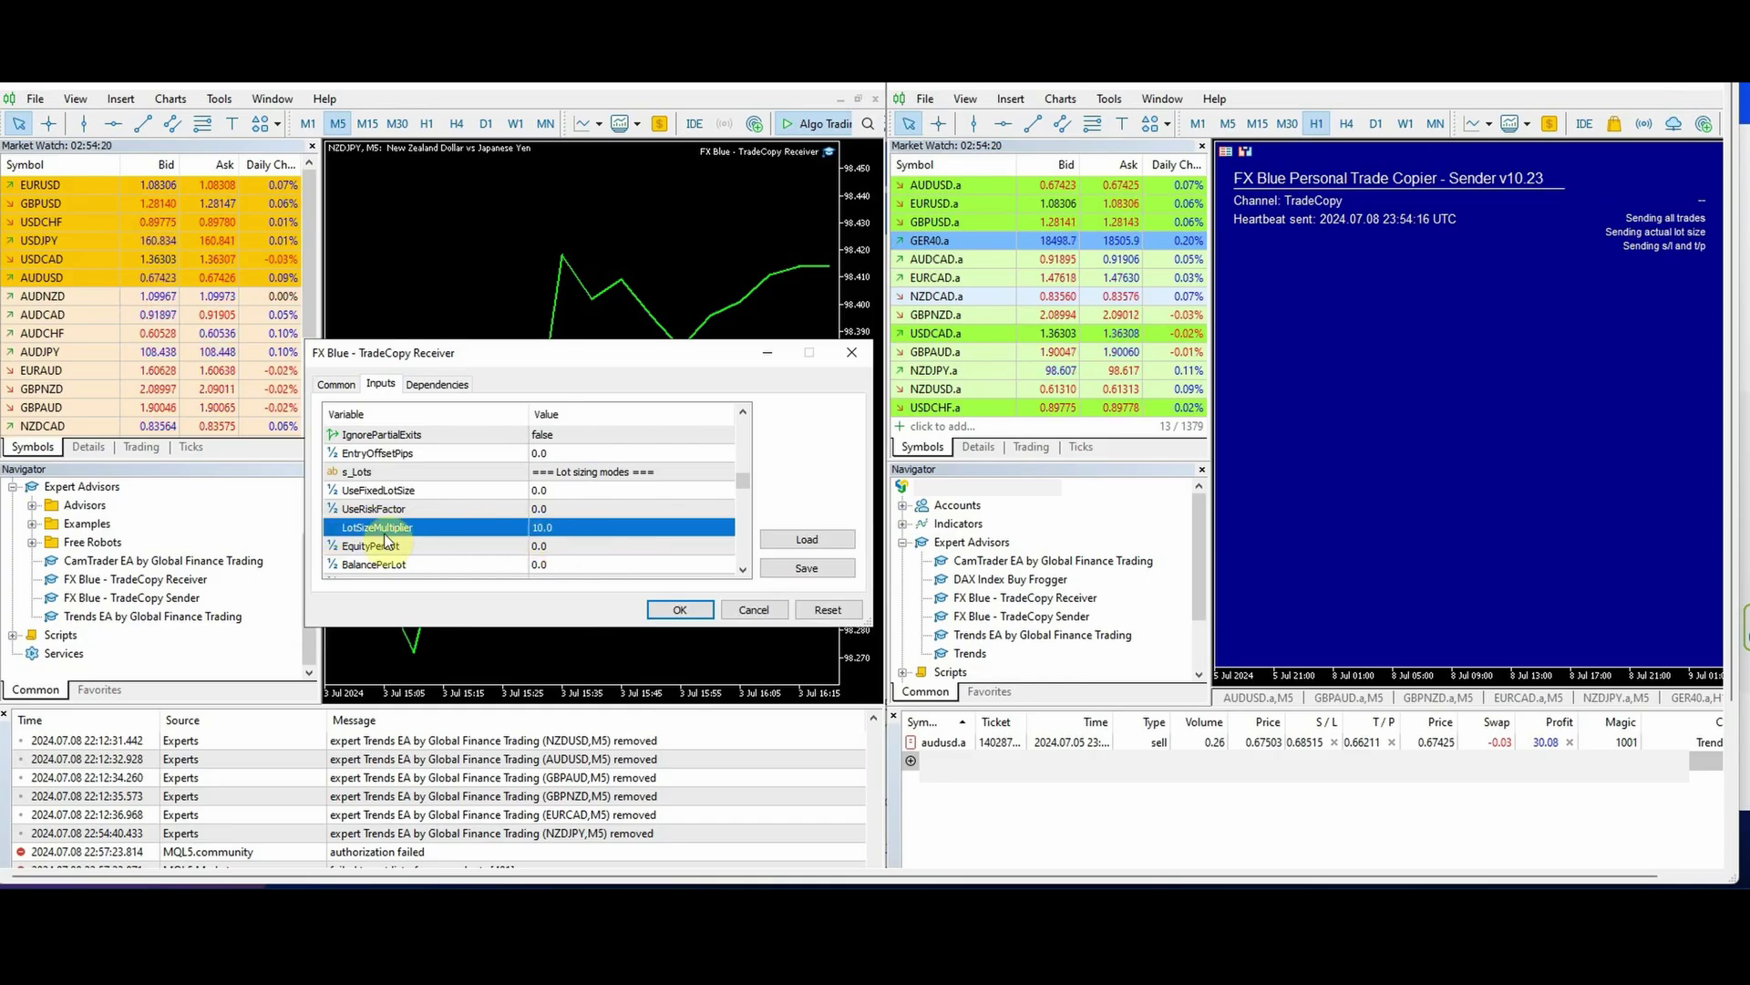
Scroll the Receiver inputs to check the lot limits MaxLots 30.0 and MinLots 0.0
{"action": "scroll", "coordinate": [589, 506], "scroll_direction": "down", "scroll_amount": 2}
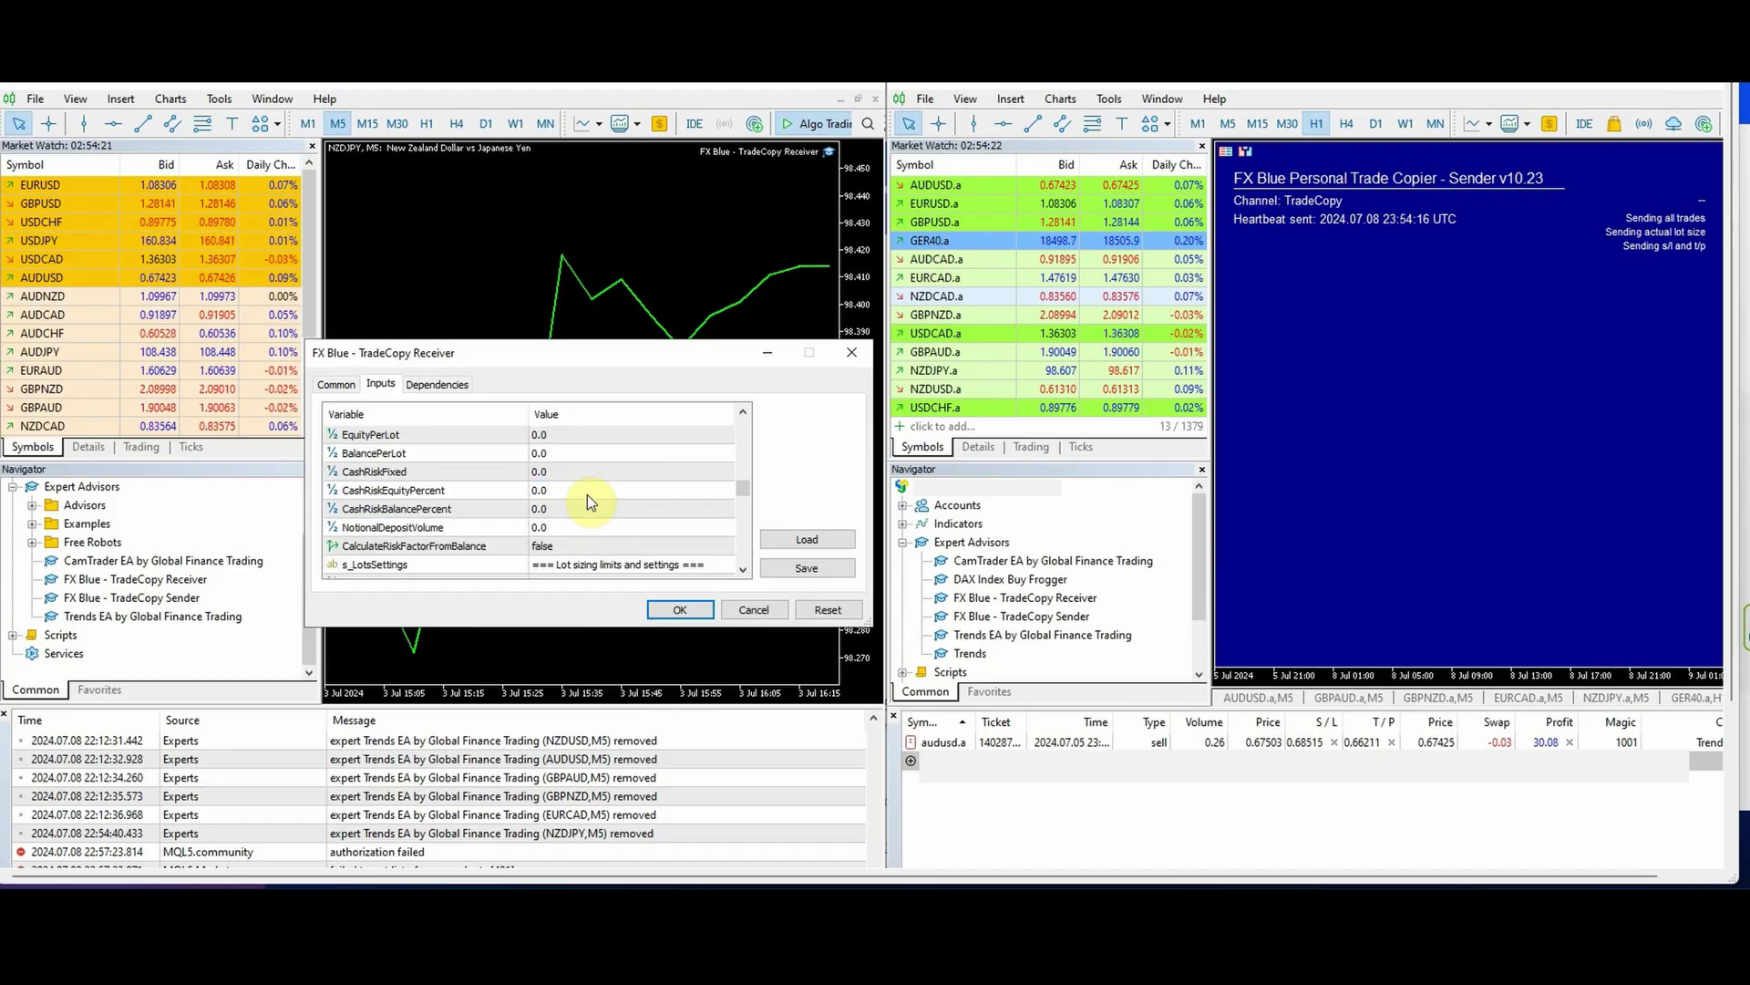
{"action": "scroll", "coordinate": [588, 486], "scroll_direction": "down", "scroll_amount": 2}
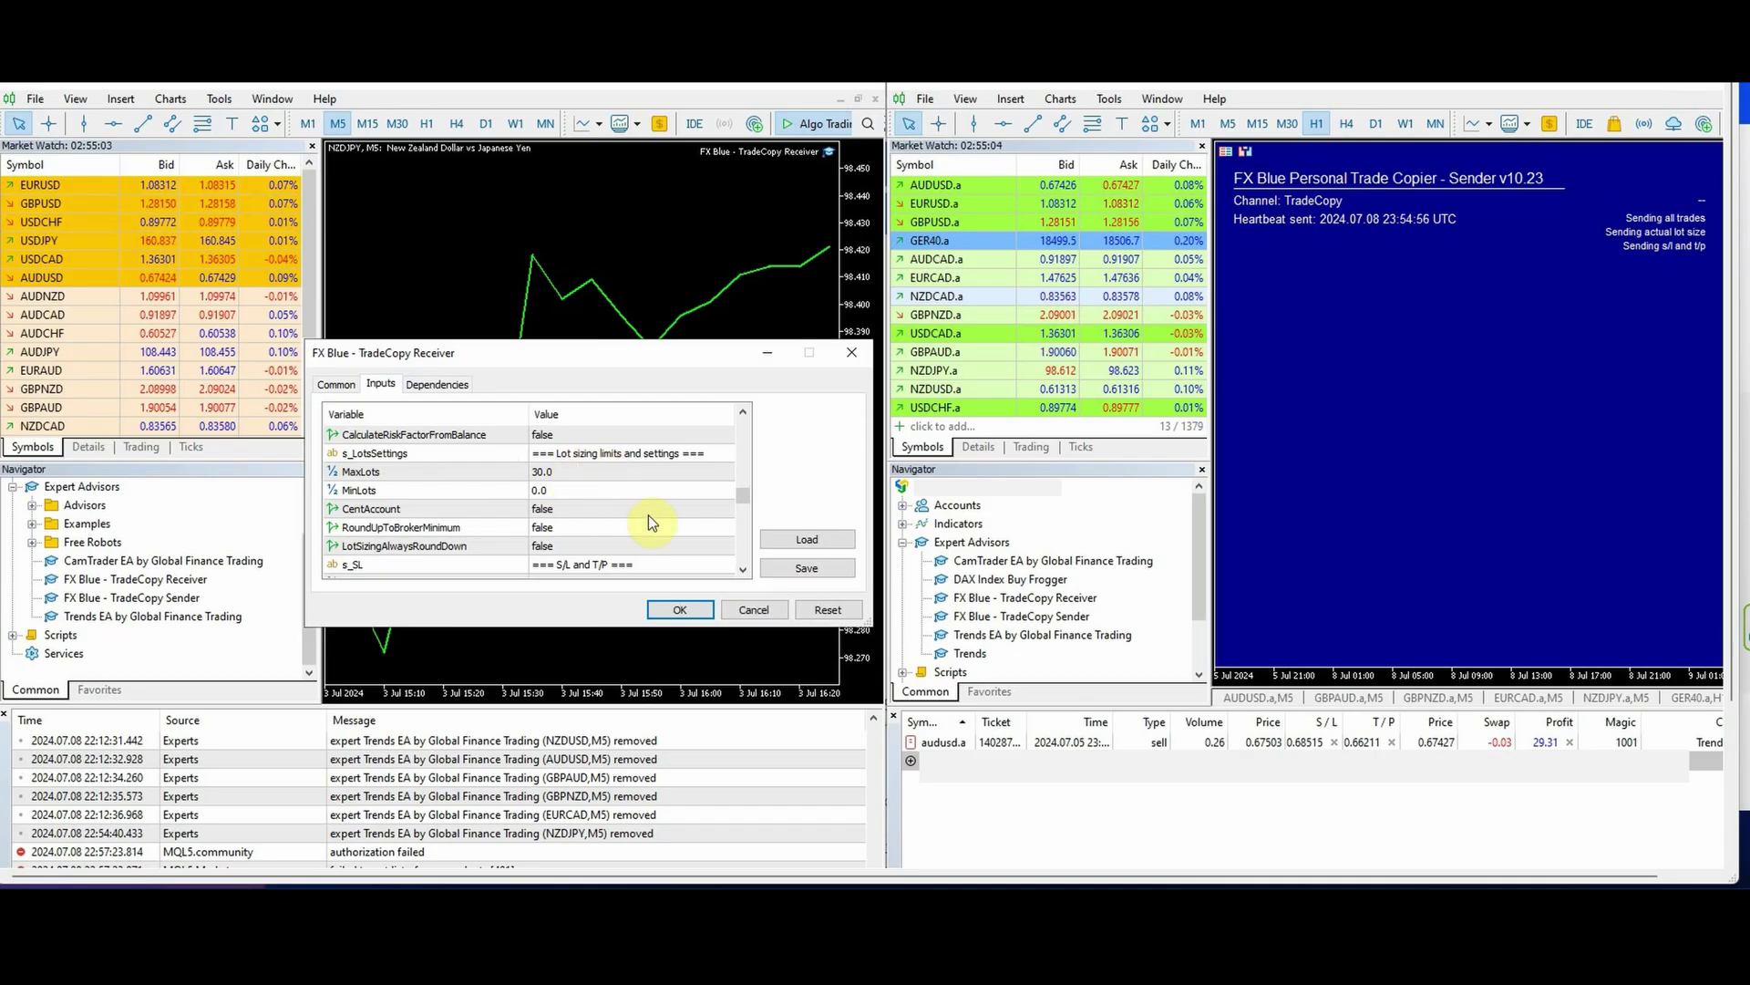
{"action": "scroll", "coordinate": [649, 516], "scroll_direction": "down", "scroll_amount": 3}
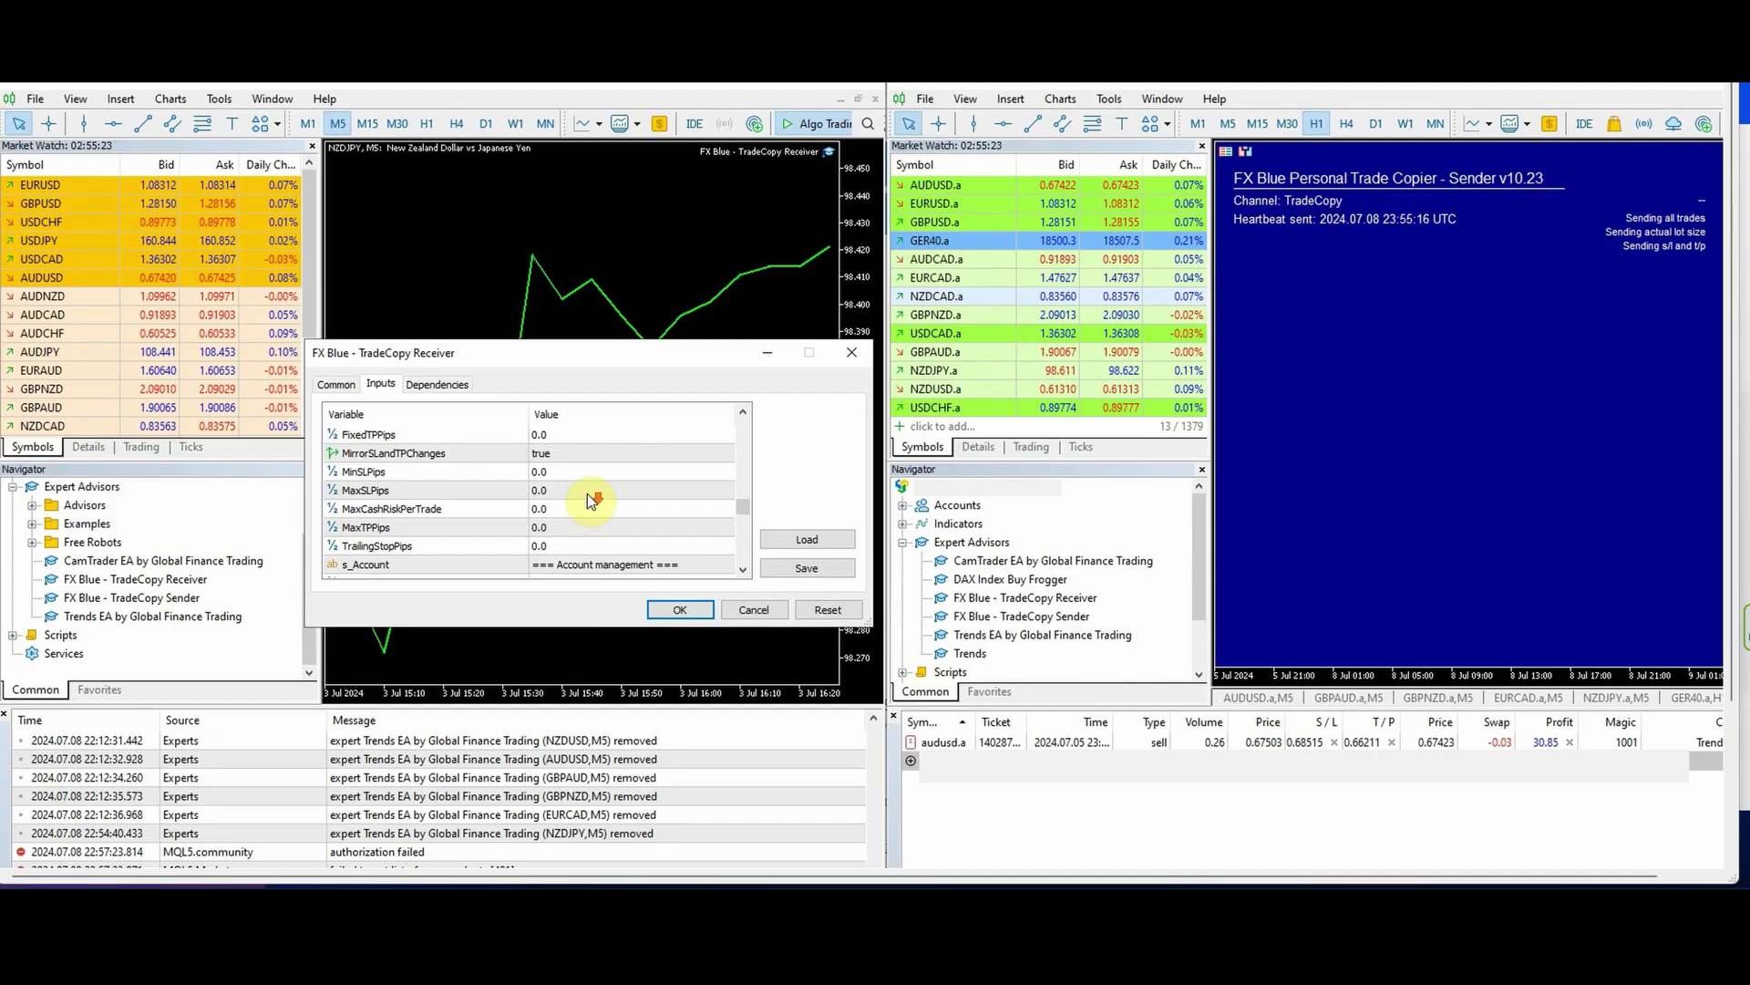
{"action": "scroll", "coordinate": [587, 494], "scroll_direction": "down", "scroll_amount": 2}
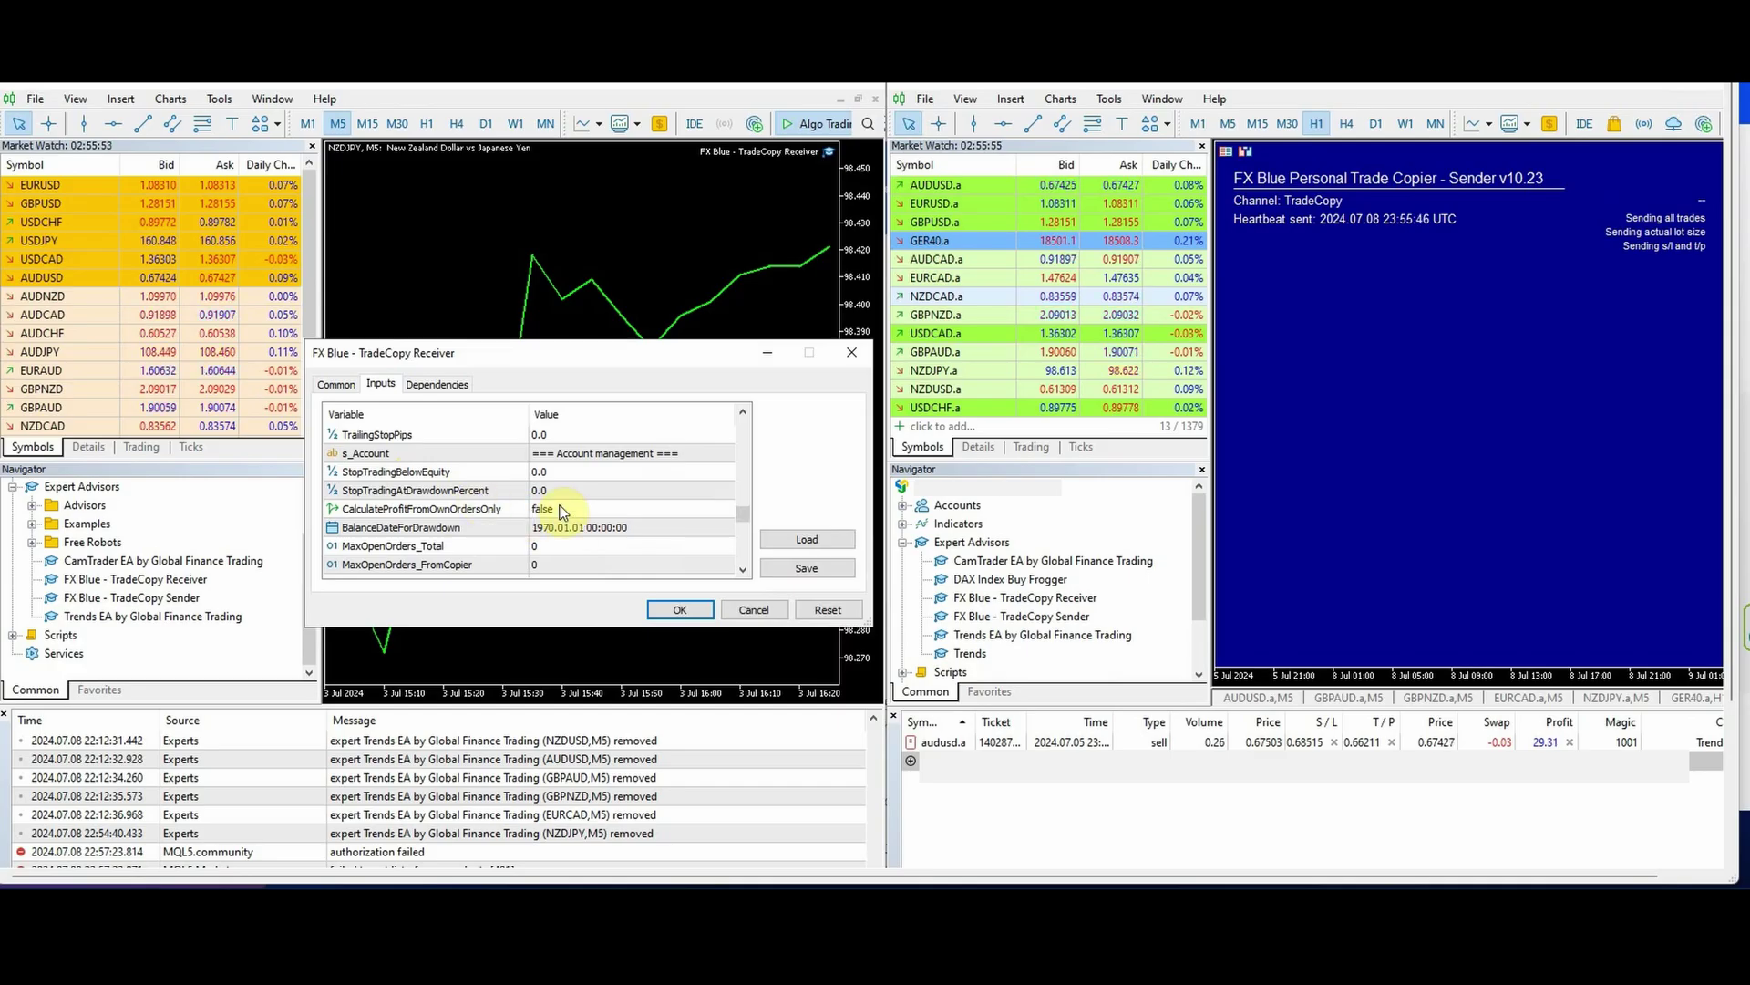
{"action": "scroll", "coordinate": [561, 510], "scroll_direction": "down", "scroll_amount": 1}
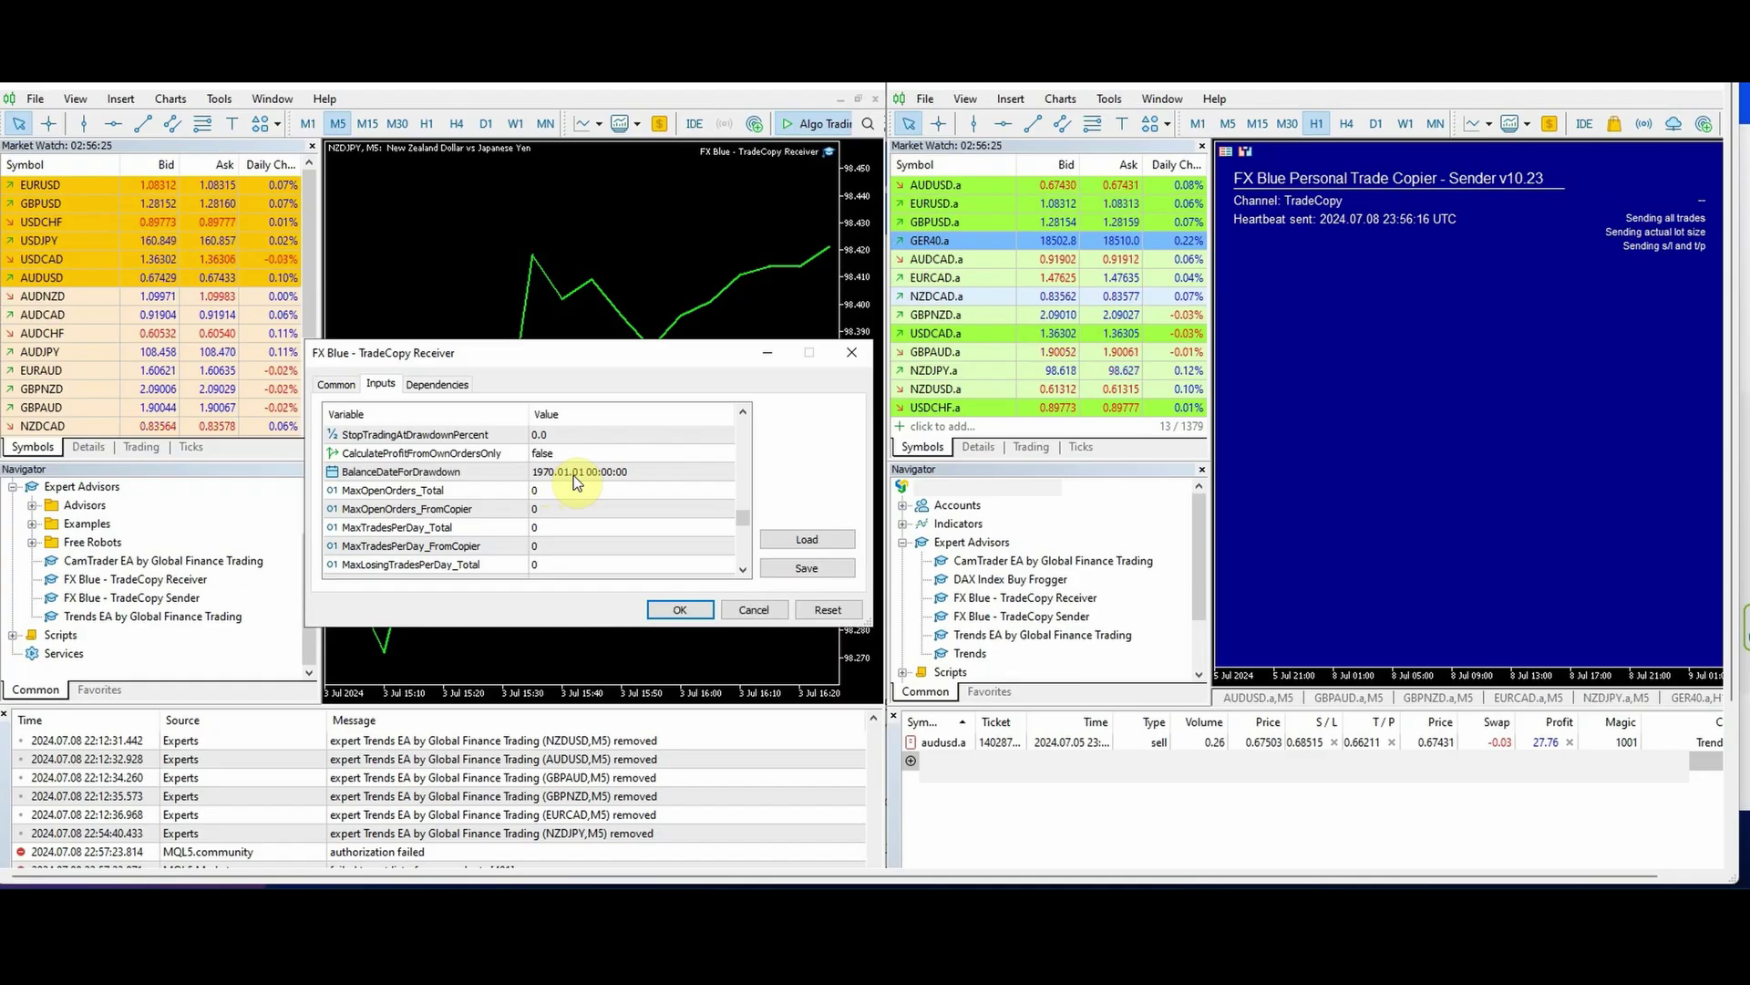
{"action": "scroll", "coordinate": [572, 474], "scroll_direction": "up", "scroll_amount": 2}
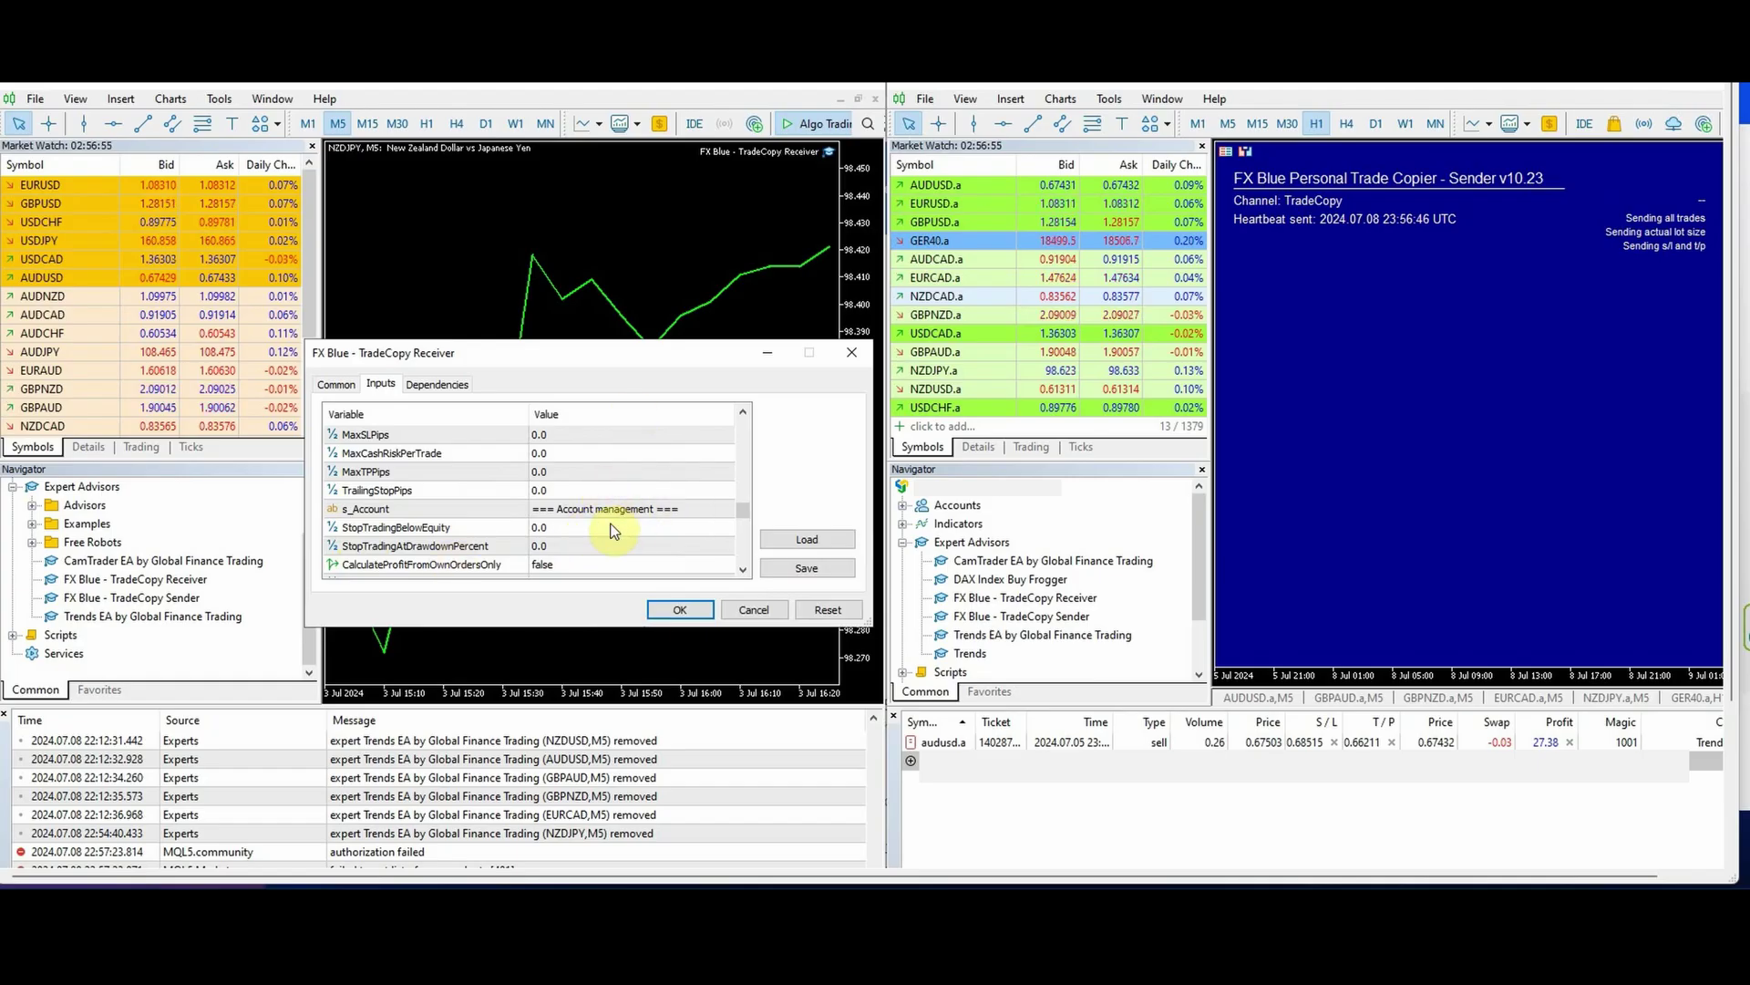
{"action": "scroll", "coordinate": [625, 529], "scroll_direction": "up", "scroll_amount": 8}
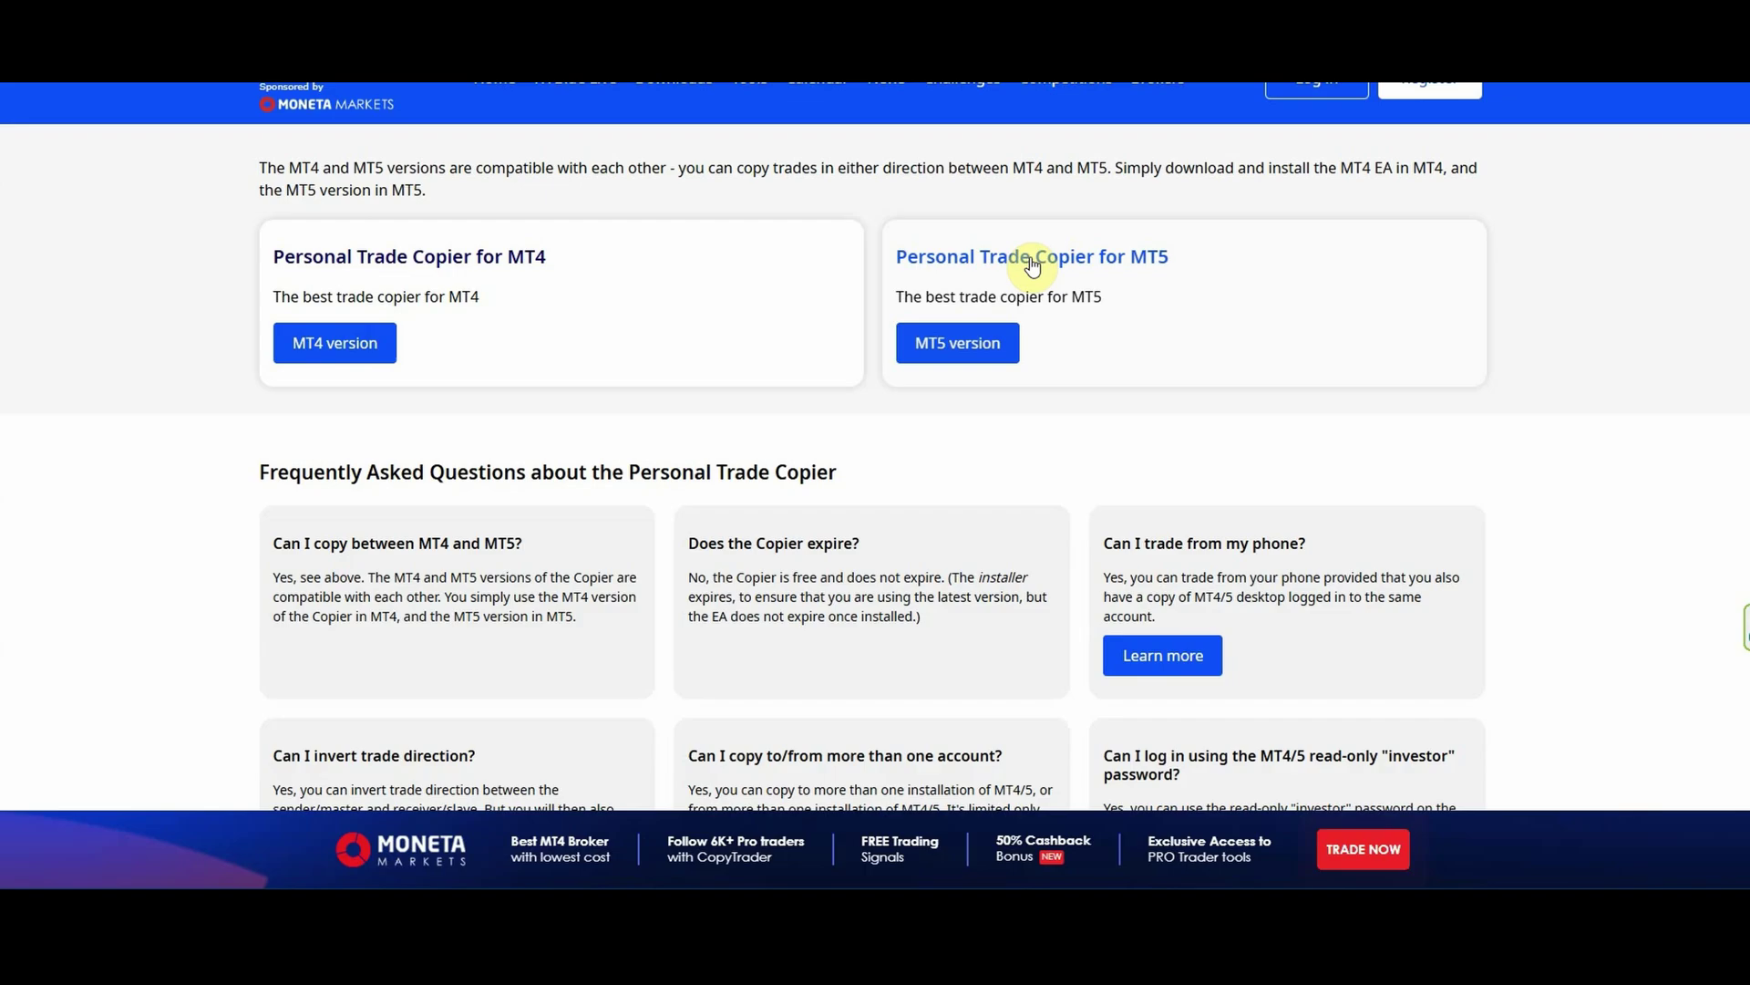
Go to the Personal Trade Copier for MT5 page and its online user guide
{"action": "left_click", "coordinate": [1031, 264]}
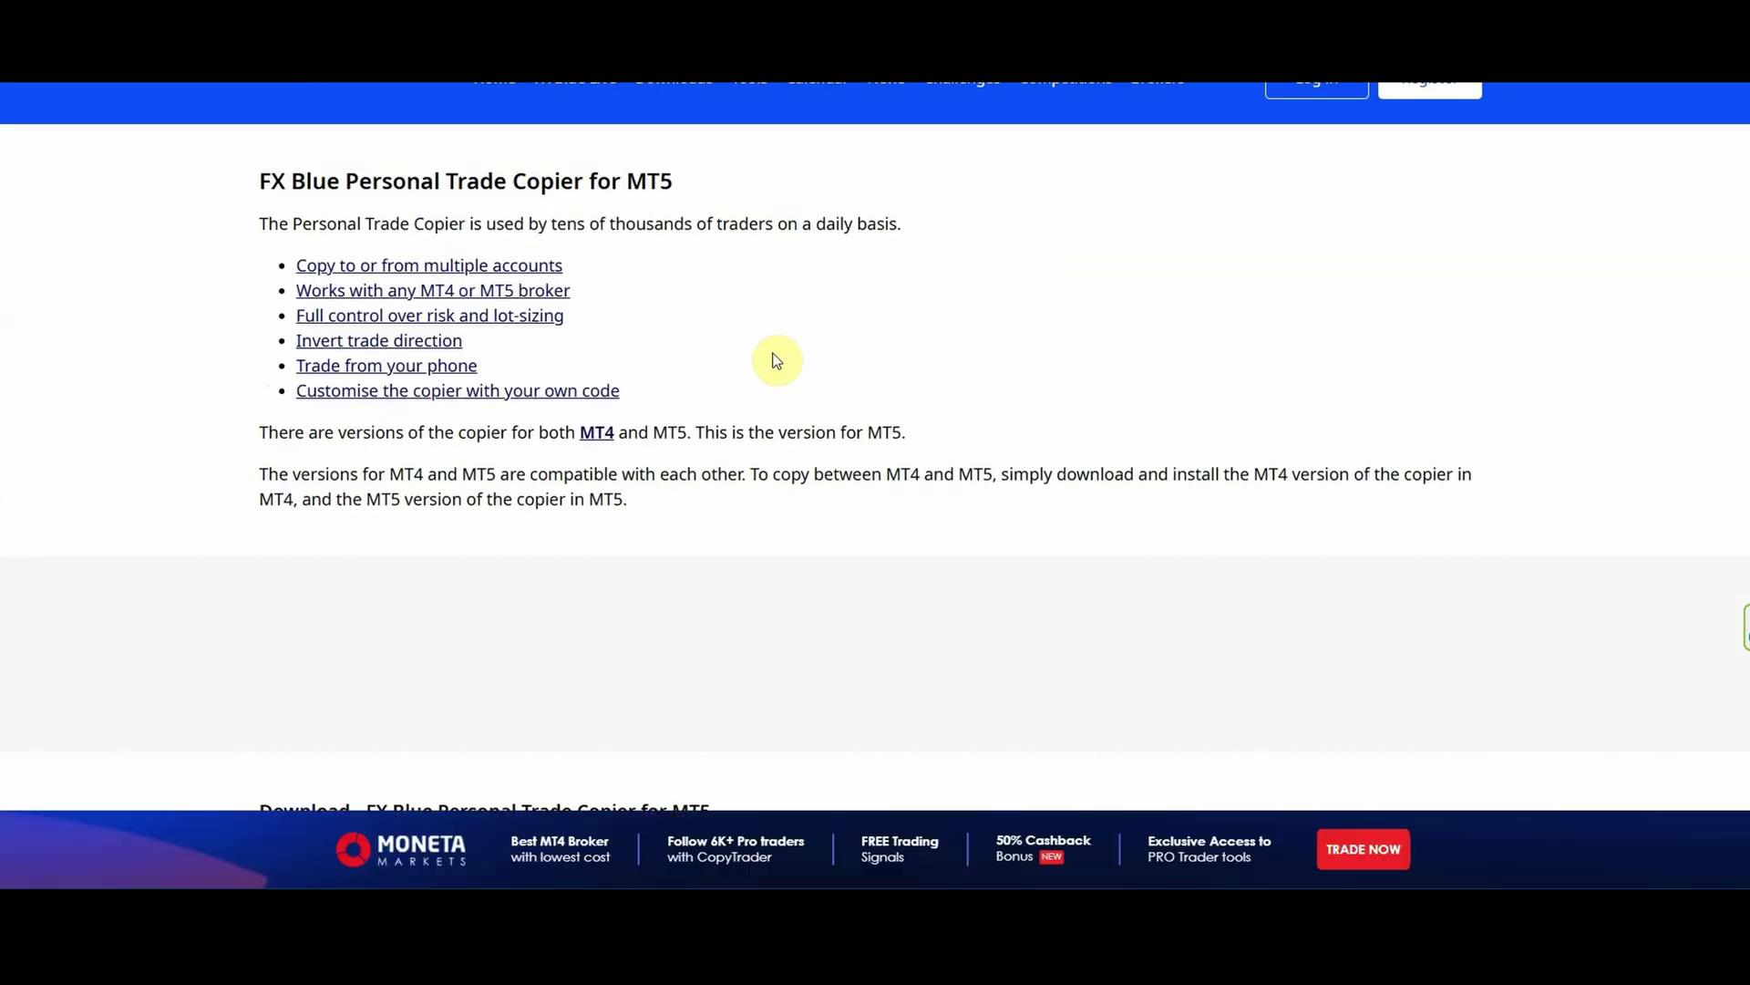
{"action": "scroll", "coordinate": [510, 402], "scroll_direction": "down", "scroll_amount": 5}
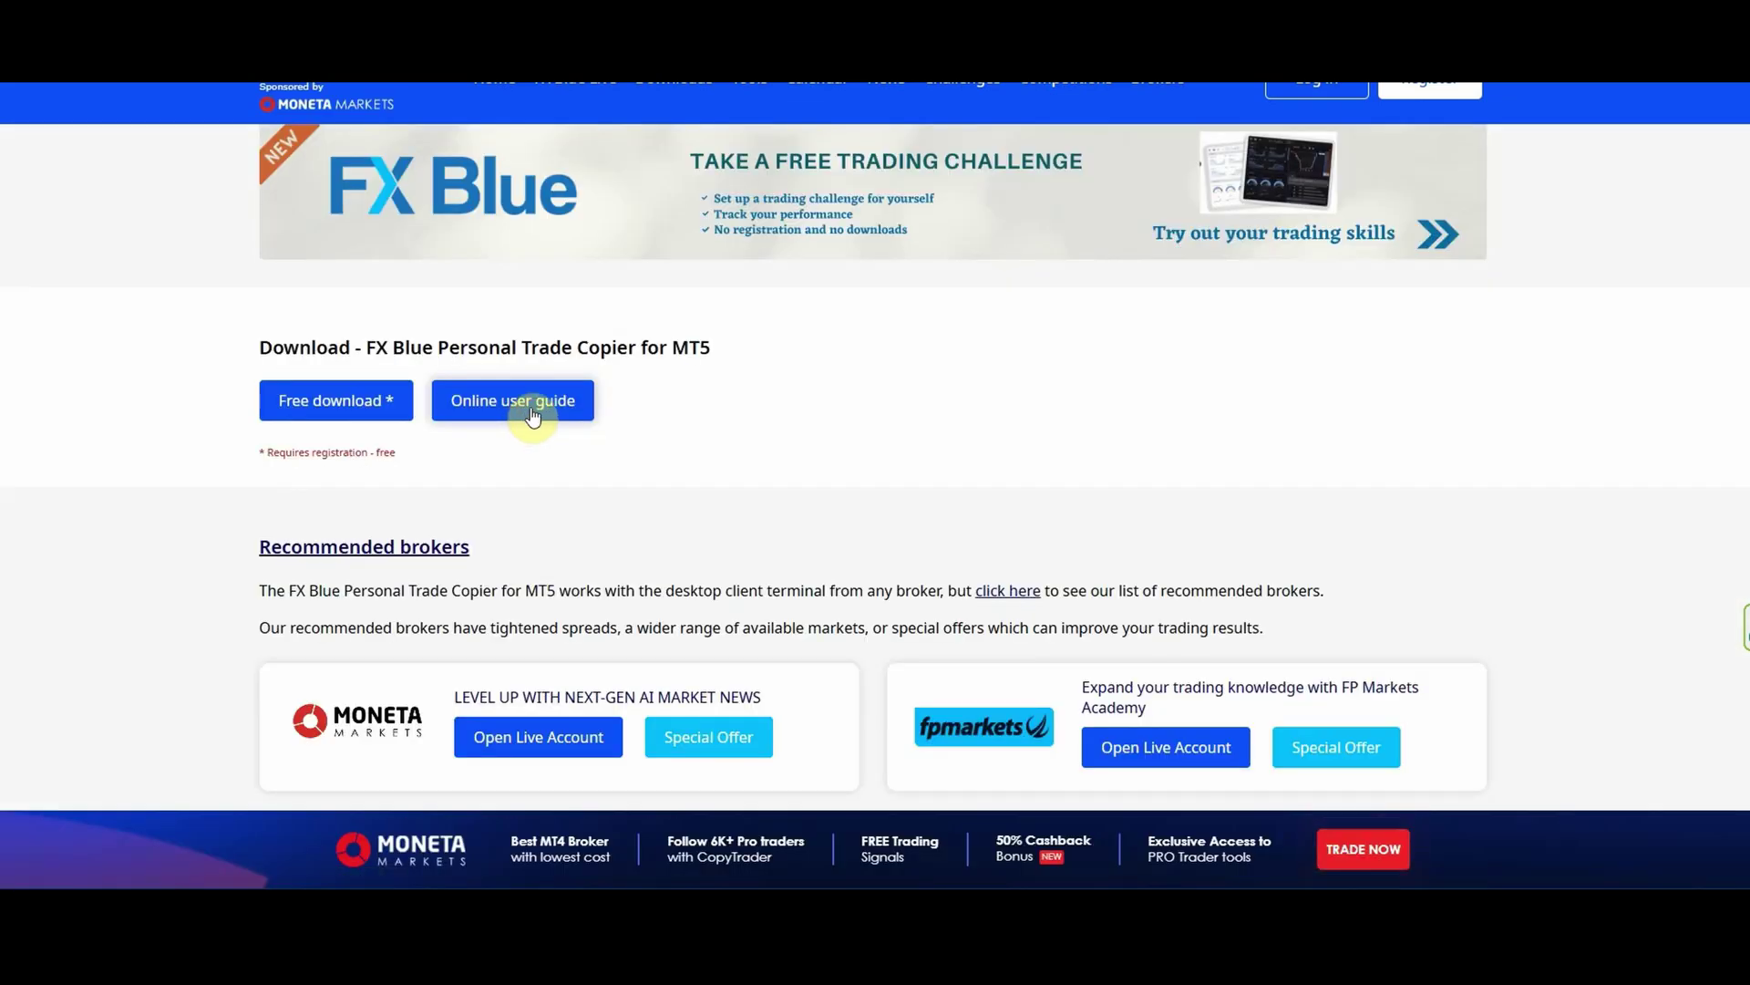
{"action": "left_click", "coordinate": [527, 420]}
{"action": "scroll", "coordinate": [510, 418], "scroll_direction": "down", "scroll_amount": 3}
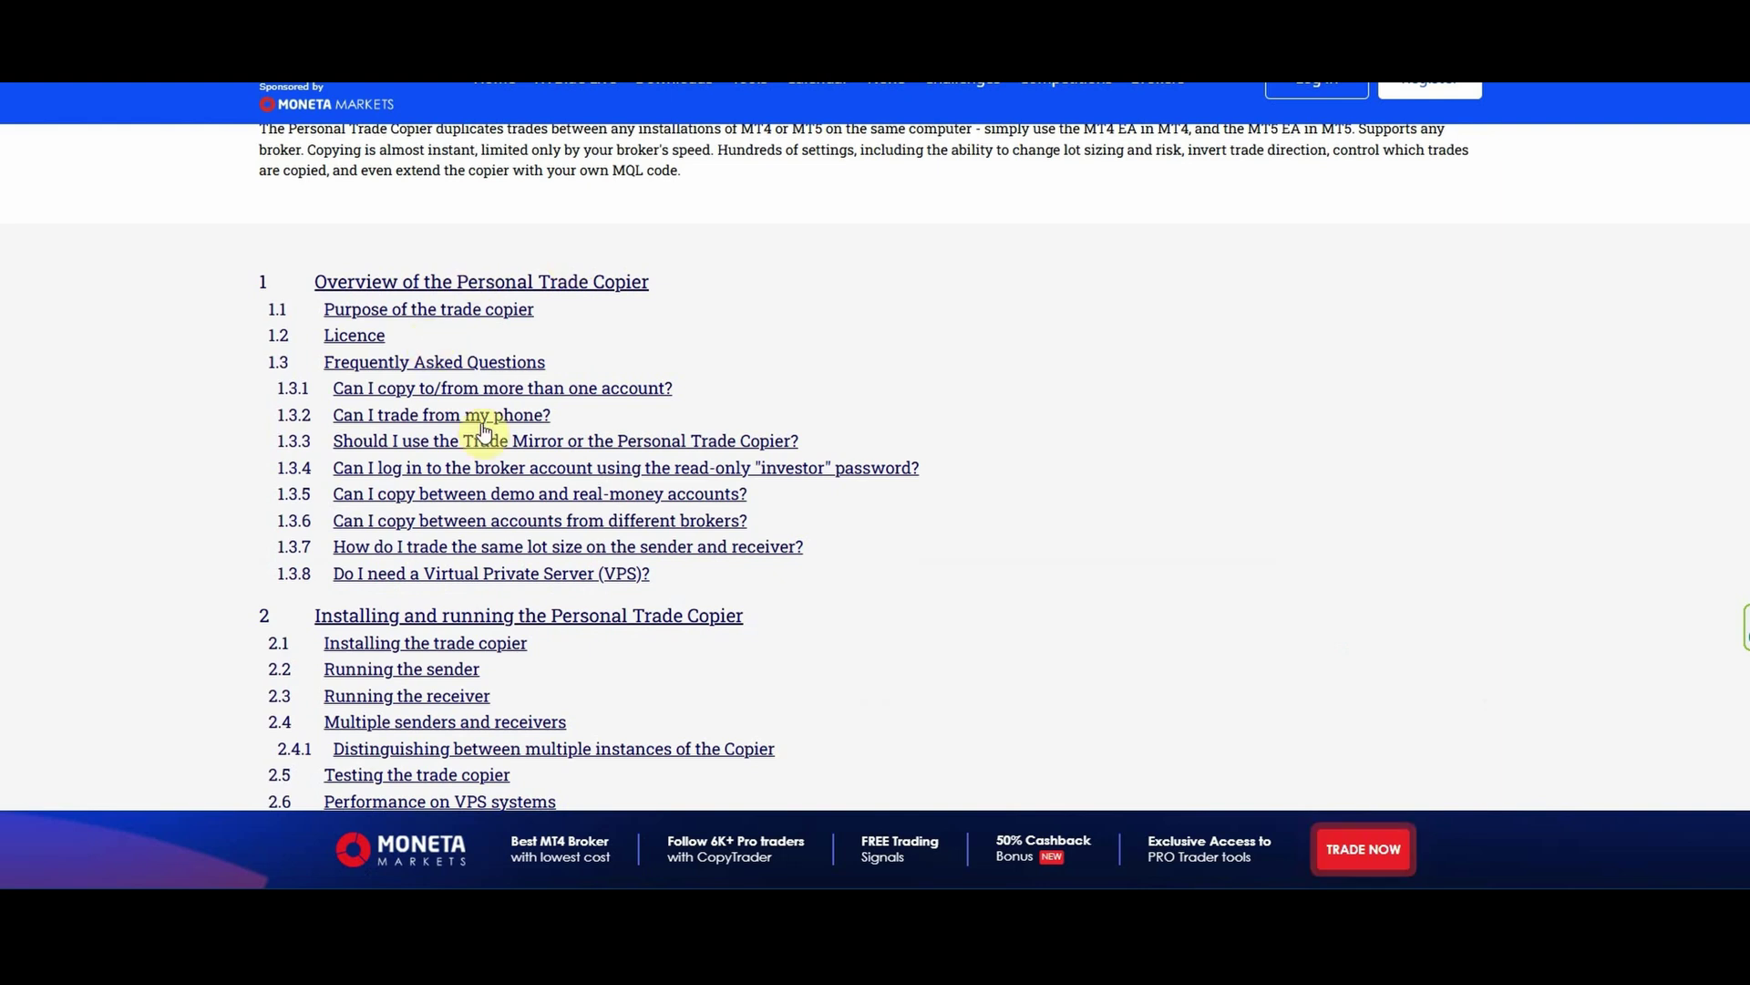
{"action": "scroll", "coordinate": [469, 438], "scroll_direction": "down", "scroll_amount": 4}
{"action": "scroll", "coordinate": [429, 528], "scroll_direction": "down", "scroll_amount": 1}
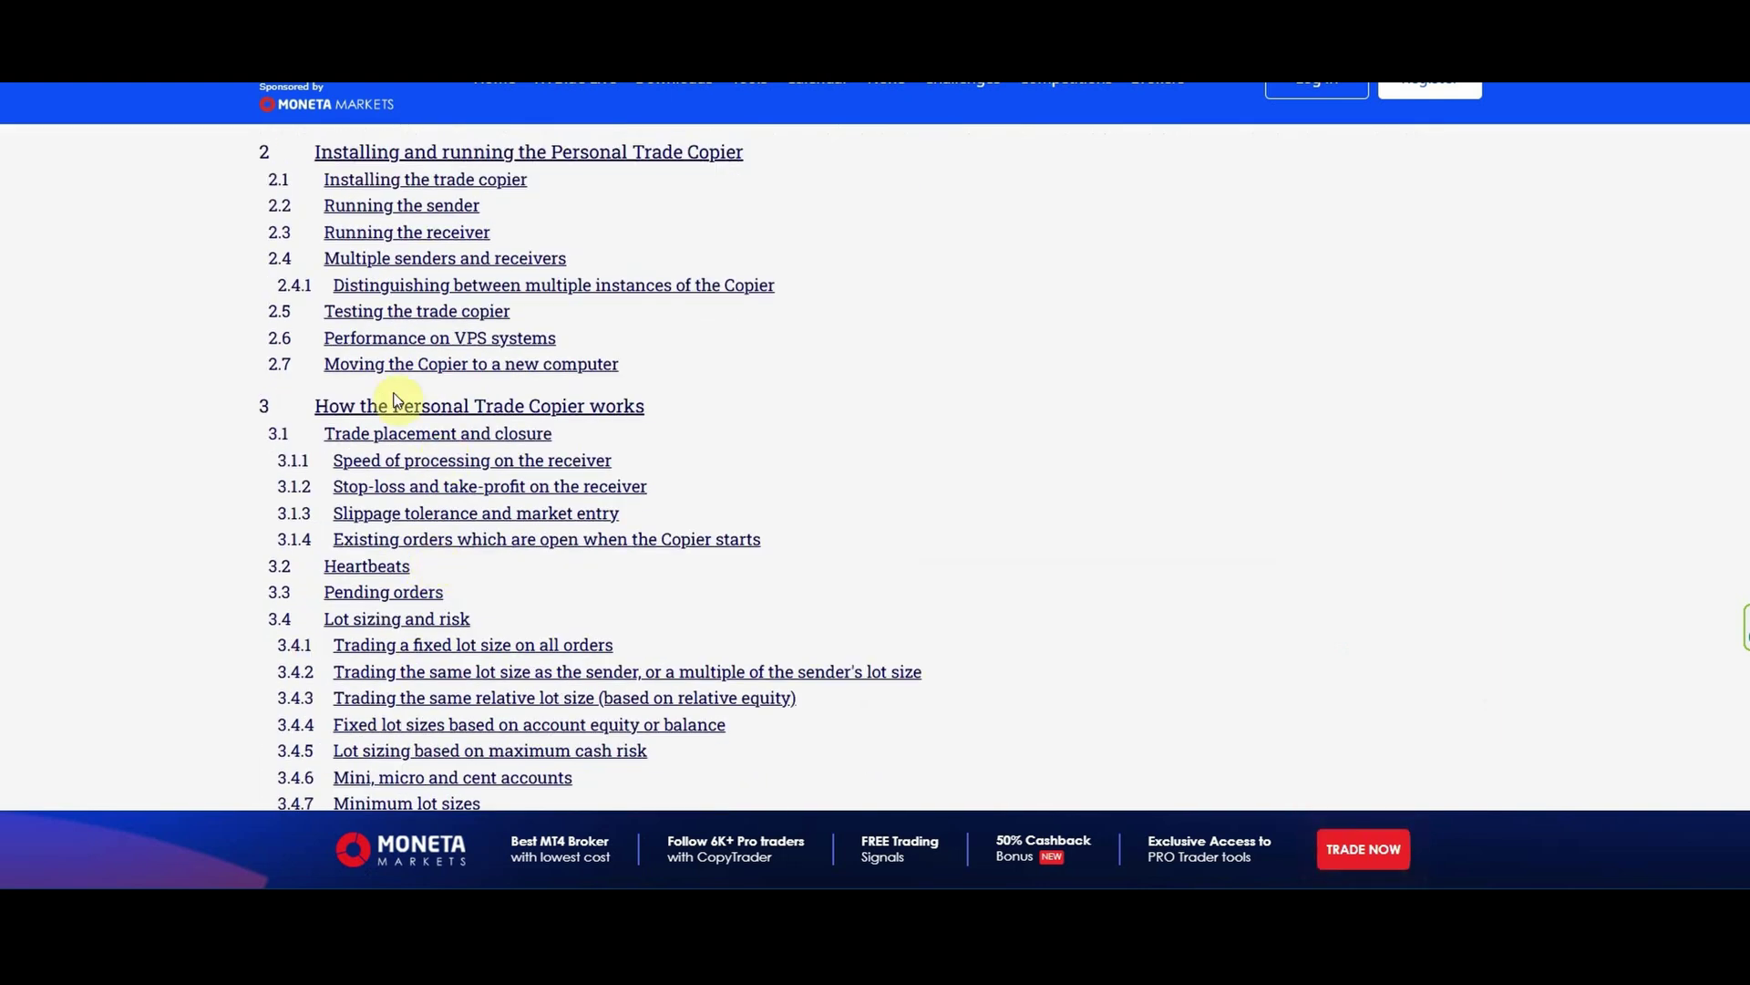
{"action": "scroll", "coordinate": [438, 593], "scroll_direction": "down", "scroll_amount": 4}
{"action": "scroll", "coordinate": [421, 565], "scroll_direction": "down", "scroll_amount": 1}
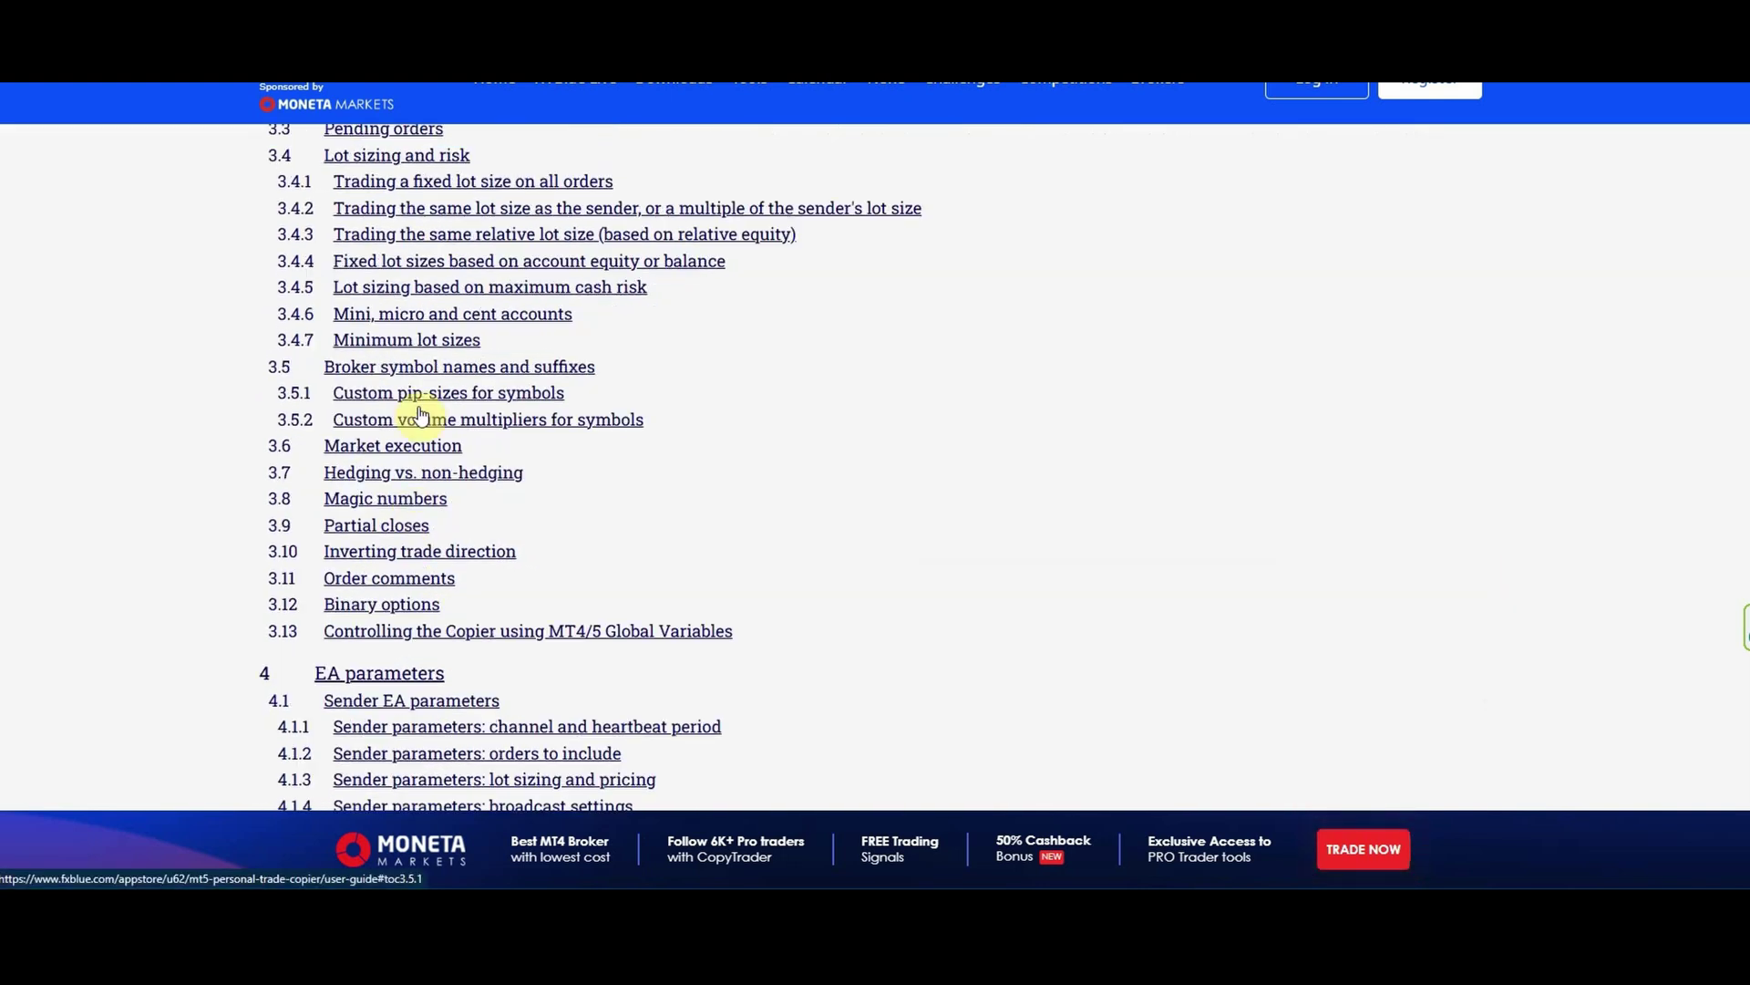
Read the guide's 'Lot sizing and risk' section, including the list of lot-sizing modes
{"action": "left_click", "coordinate": [402, 165]}
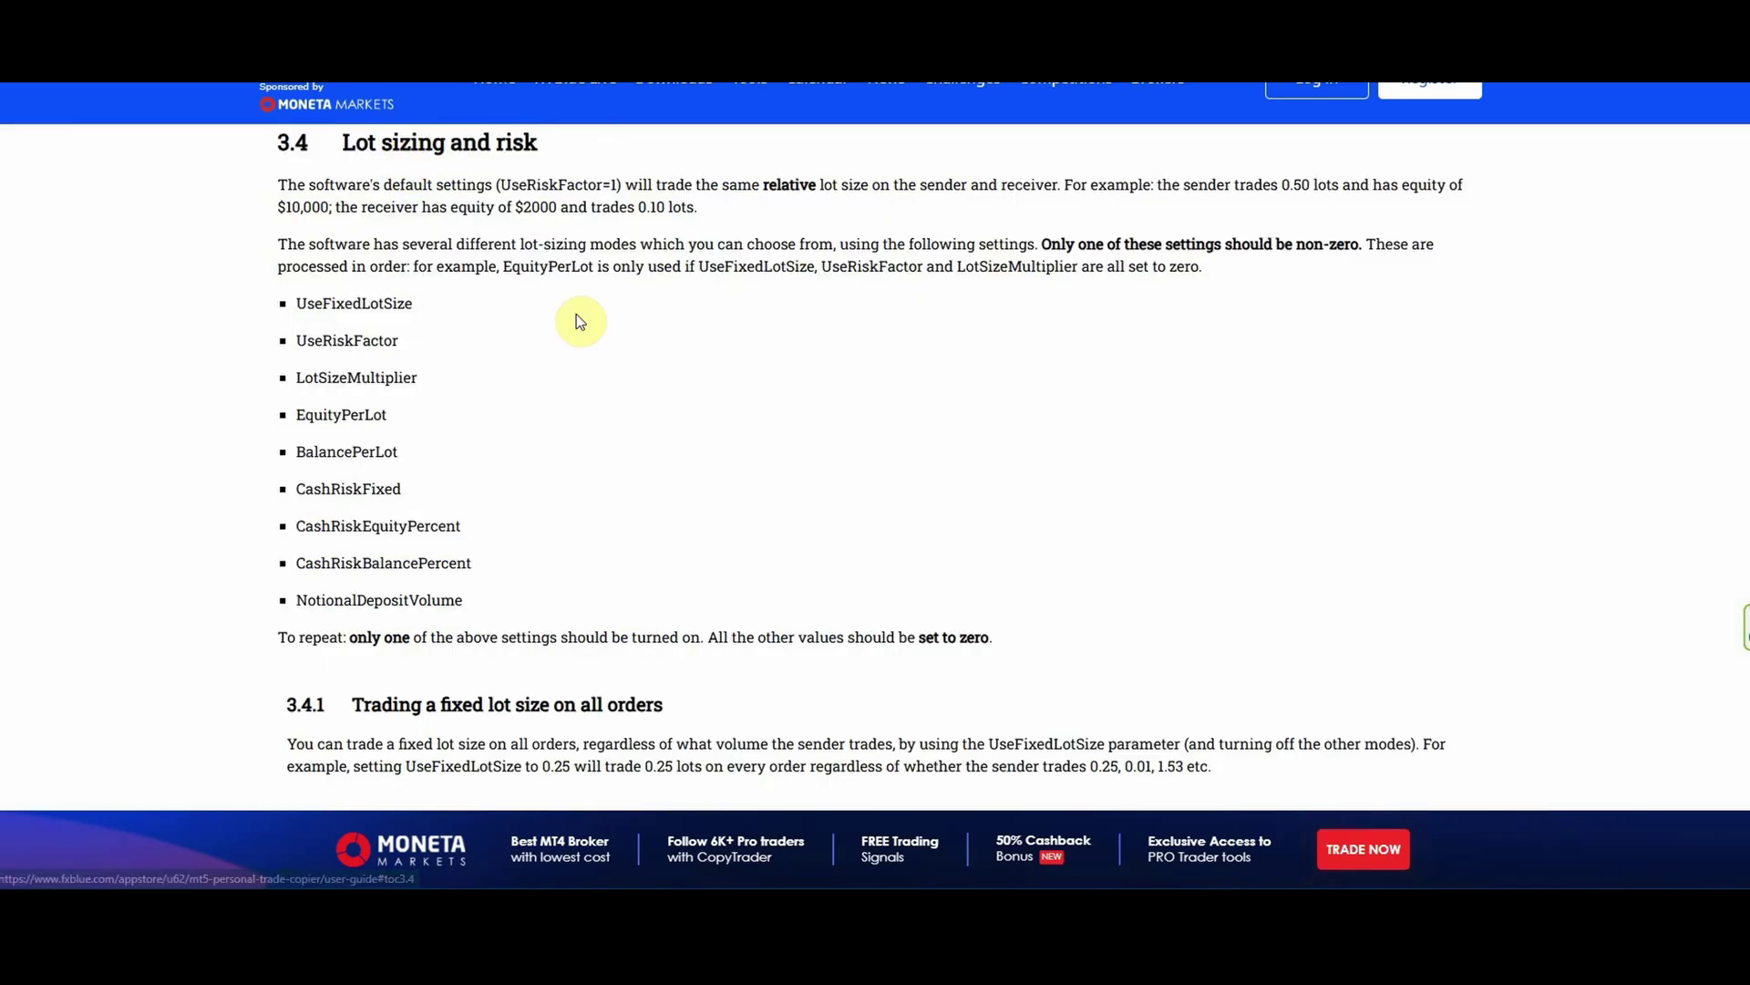
{"action": "left_click_drag", "start_coordinate": [311, 207], "coordinate": [462, 565]}
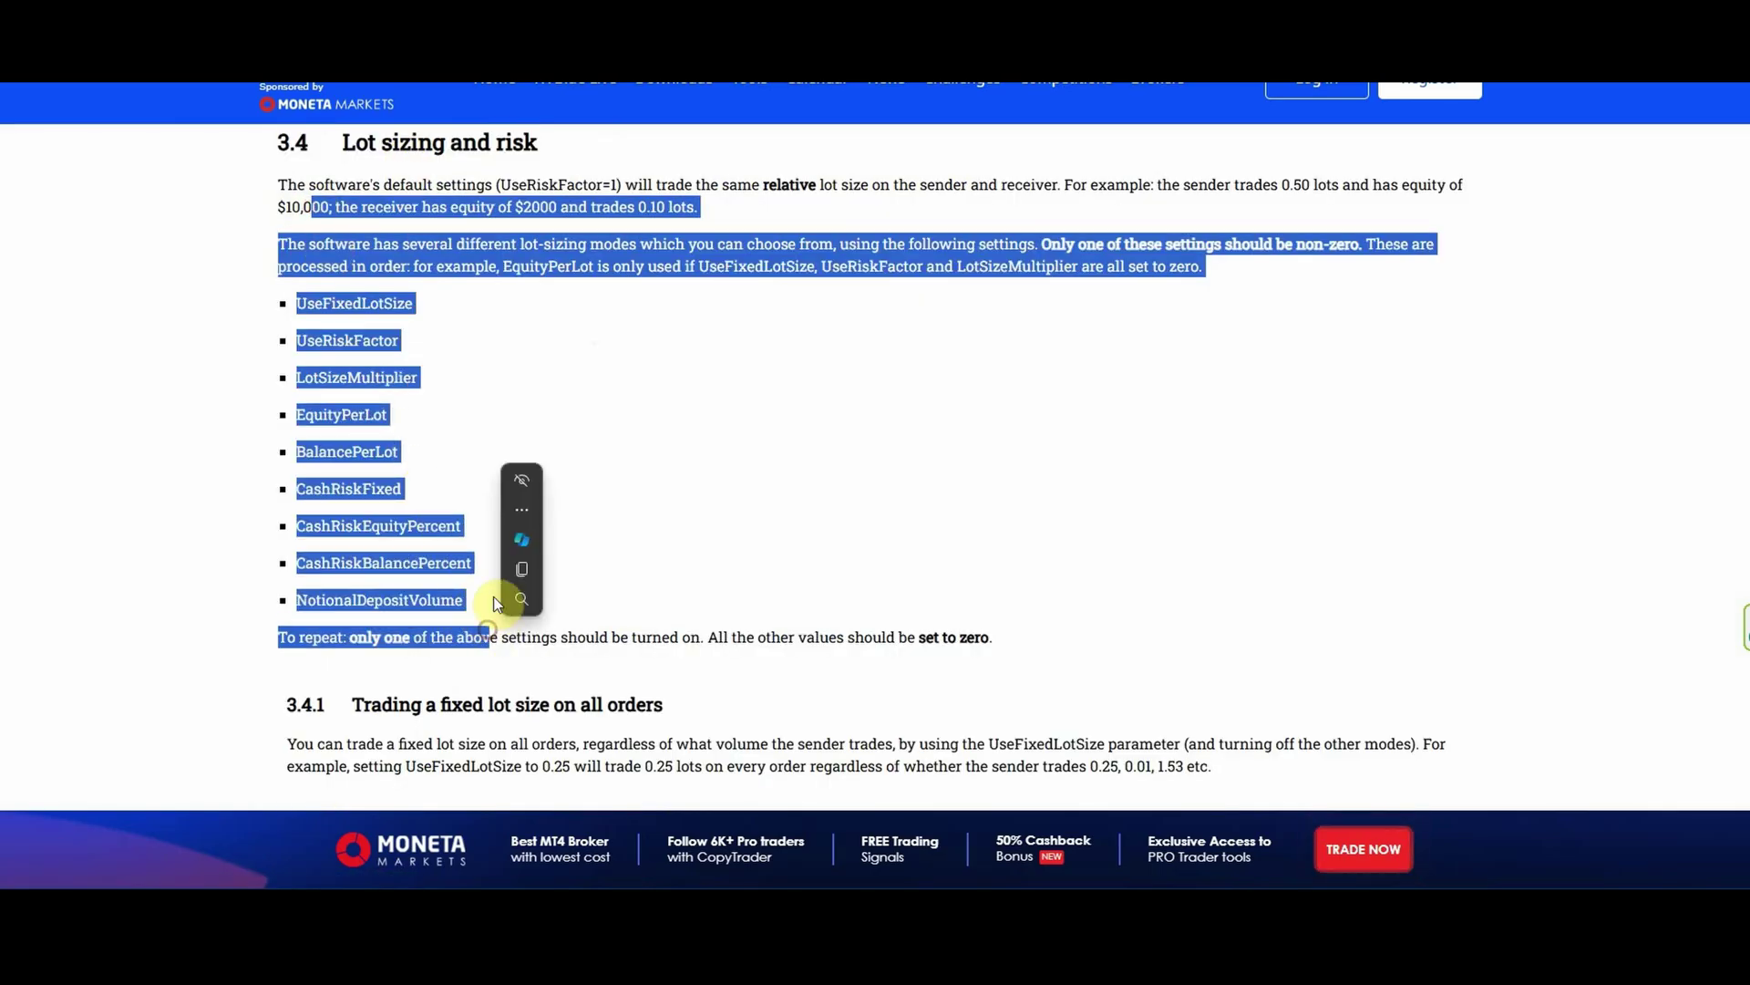
{"action": "left_click", "coordinate": [346, 291]}
{"action": "scroll", "coordinate": [558, 454], "scroll_direction": "down", "scroll_amount": 4}
{"action": "scroll", "coordinate": [558, 454], "scroll_direction": "down", "scroll_amount": 20}
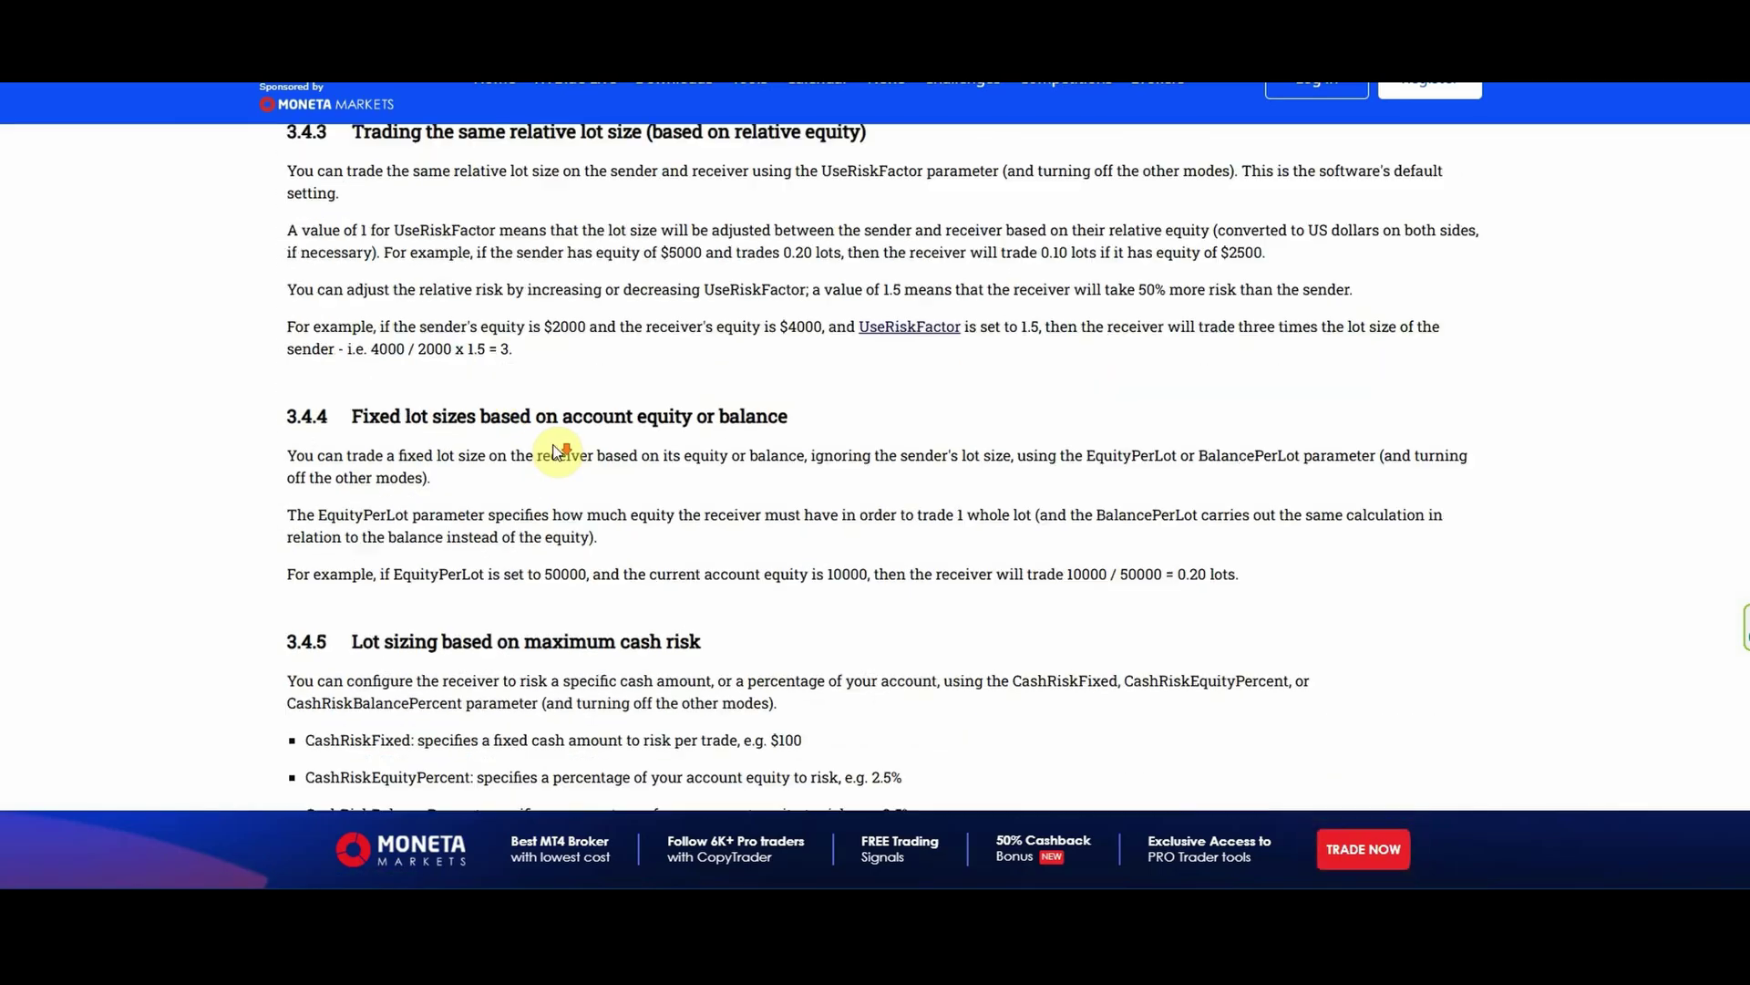
{"action": "scroll", "coordinate": [602, 482], "scroll_direction": "down", "scroll_amount": 6}
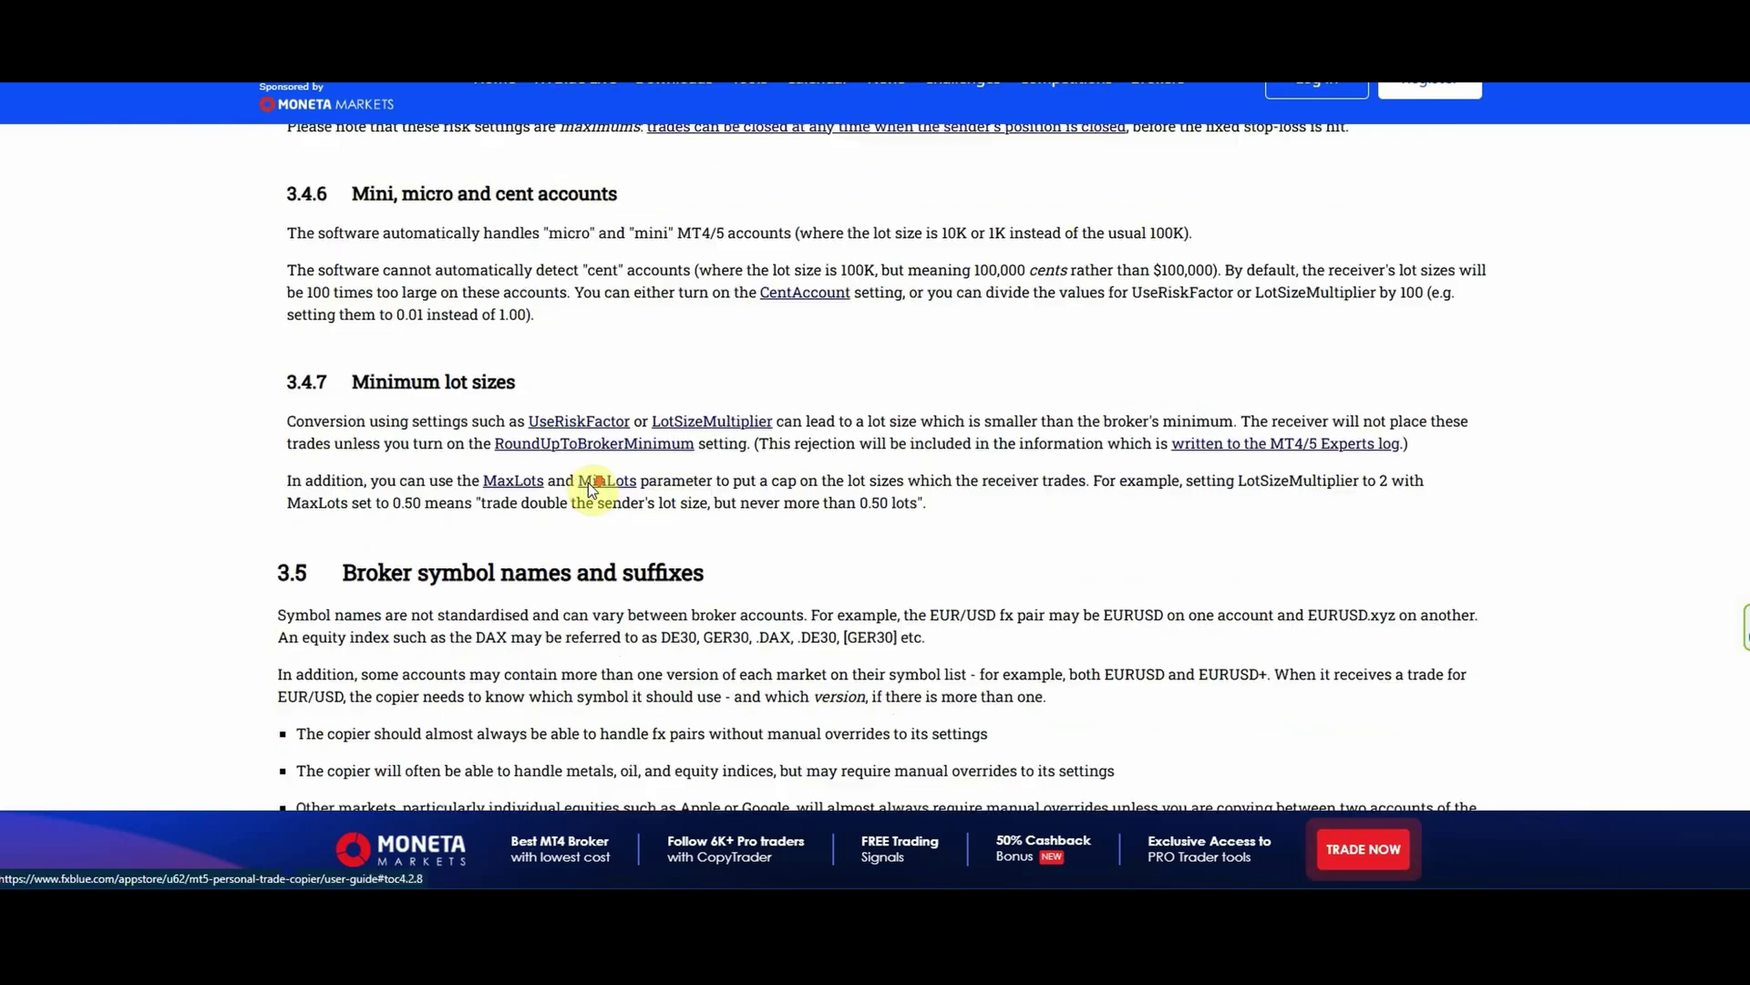
{"action": "scroll", "coordinate": [424, 462], "scroll_direction": "down", "scroll_amount": 3}
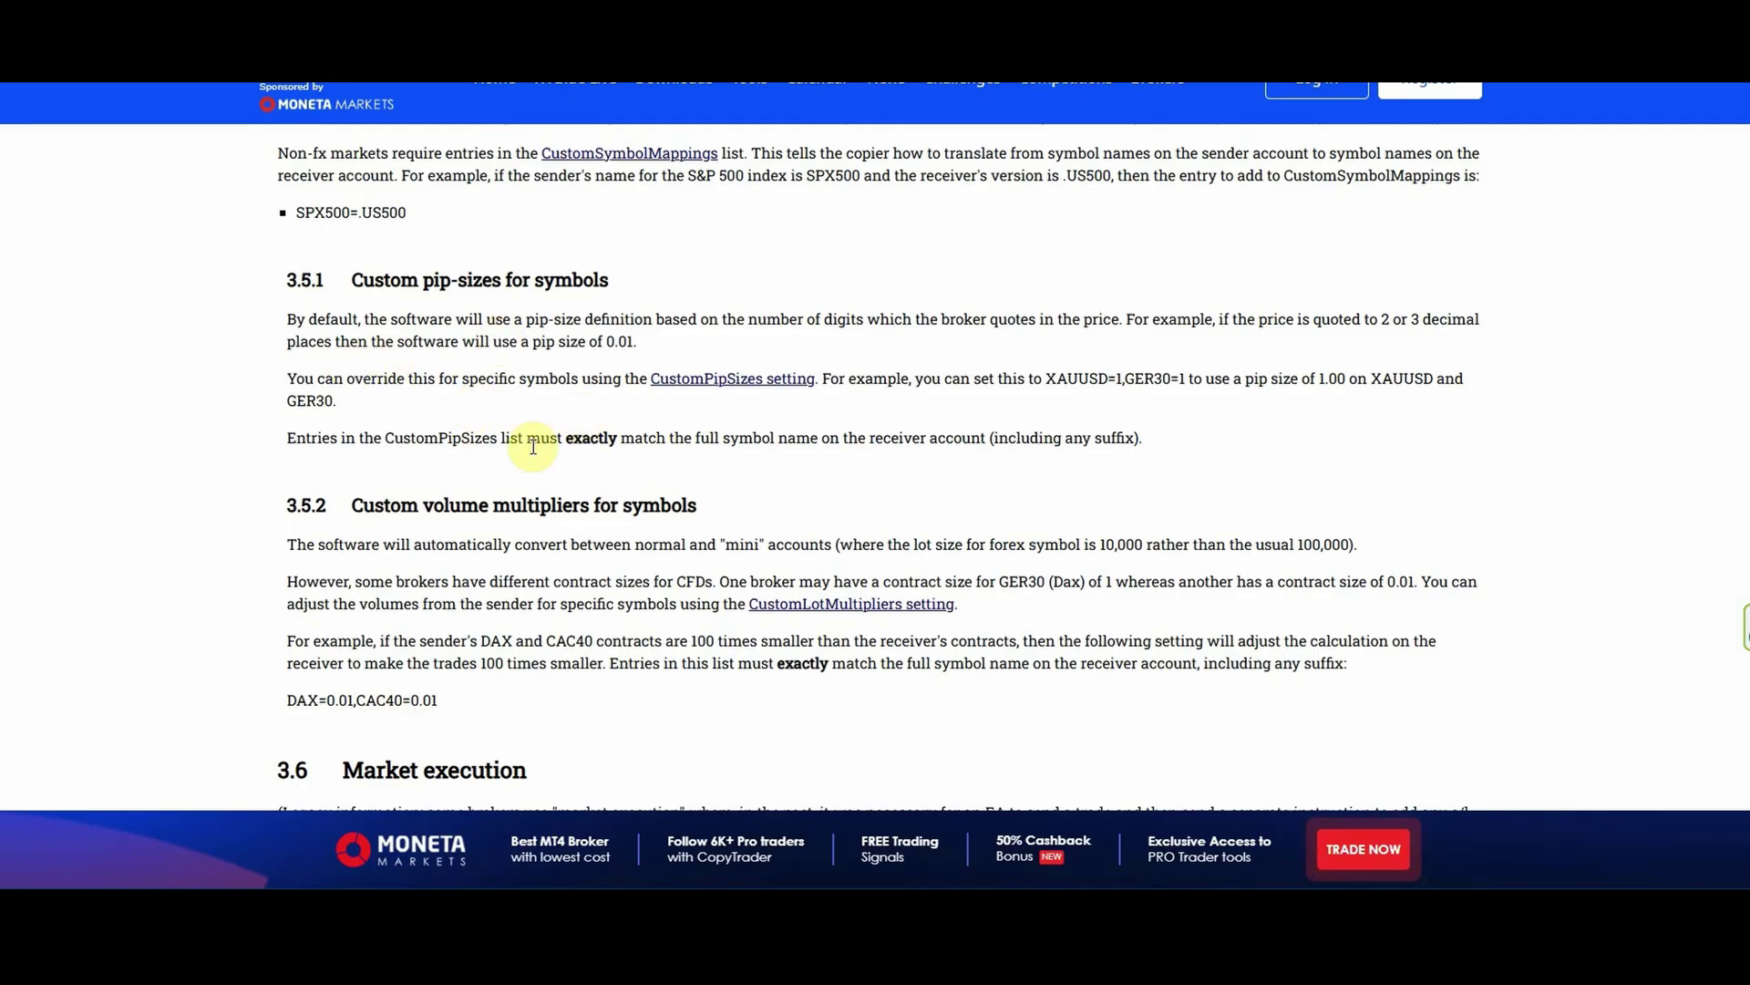
{"action": "scroll", "coordinate": [531, 493], "scroll_direction": "down", "scroll_amount": 1}
{"action": "scroll", "coordinate": [531, 495], "scroll_direction": "down", "scroll_amount": 9}
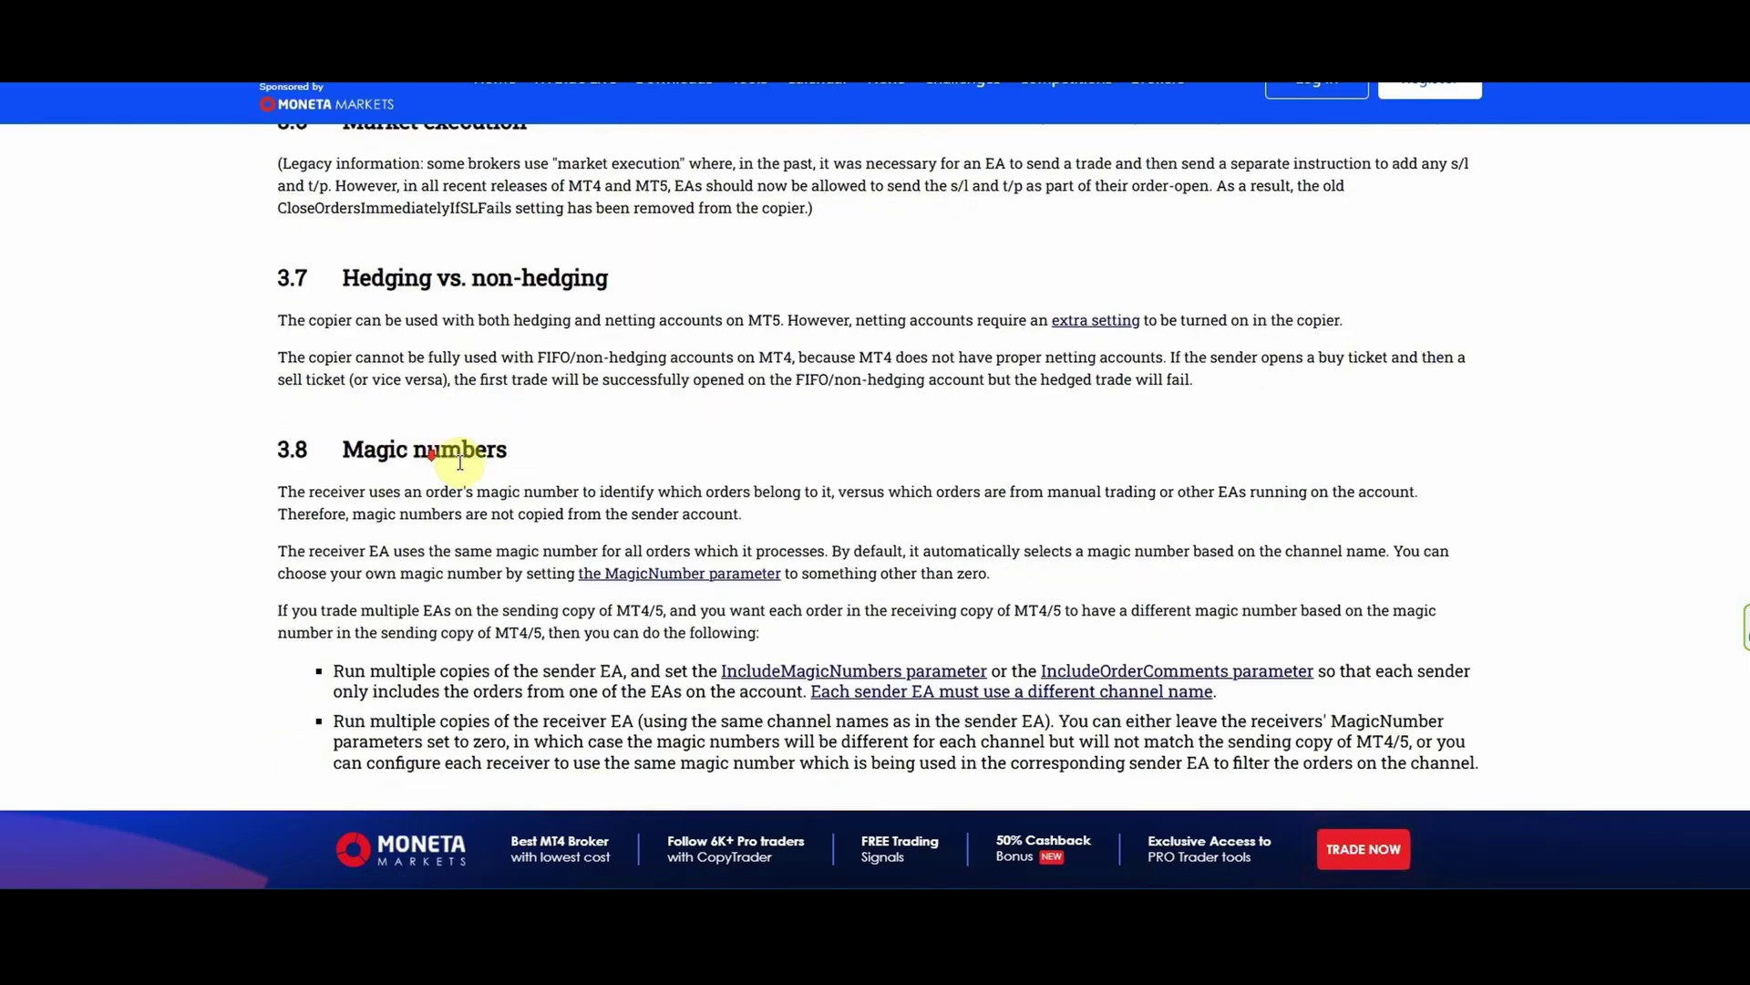
{"action": "scroll", "coordinate": [584, 476], "scroll_direction": "down", "scroll_amount": 20}
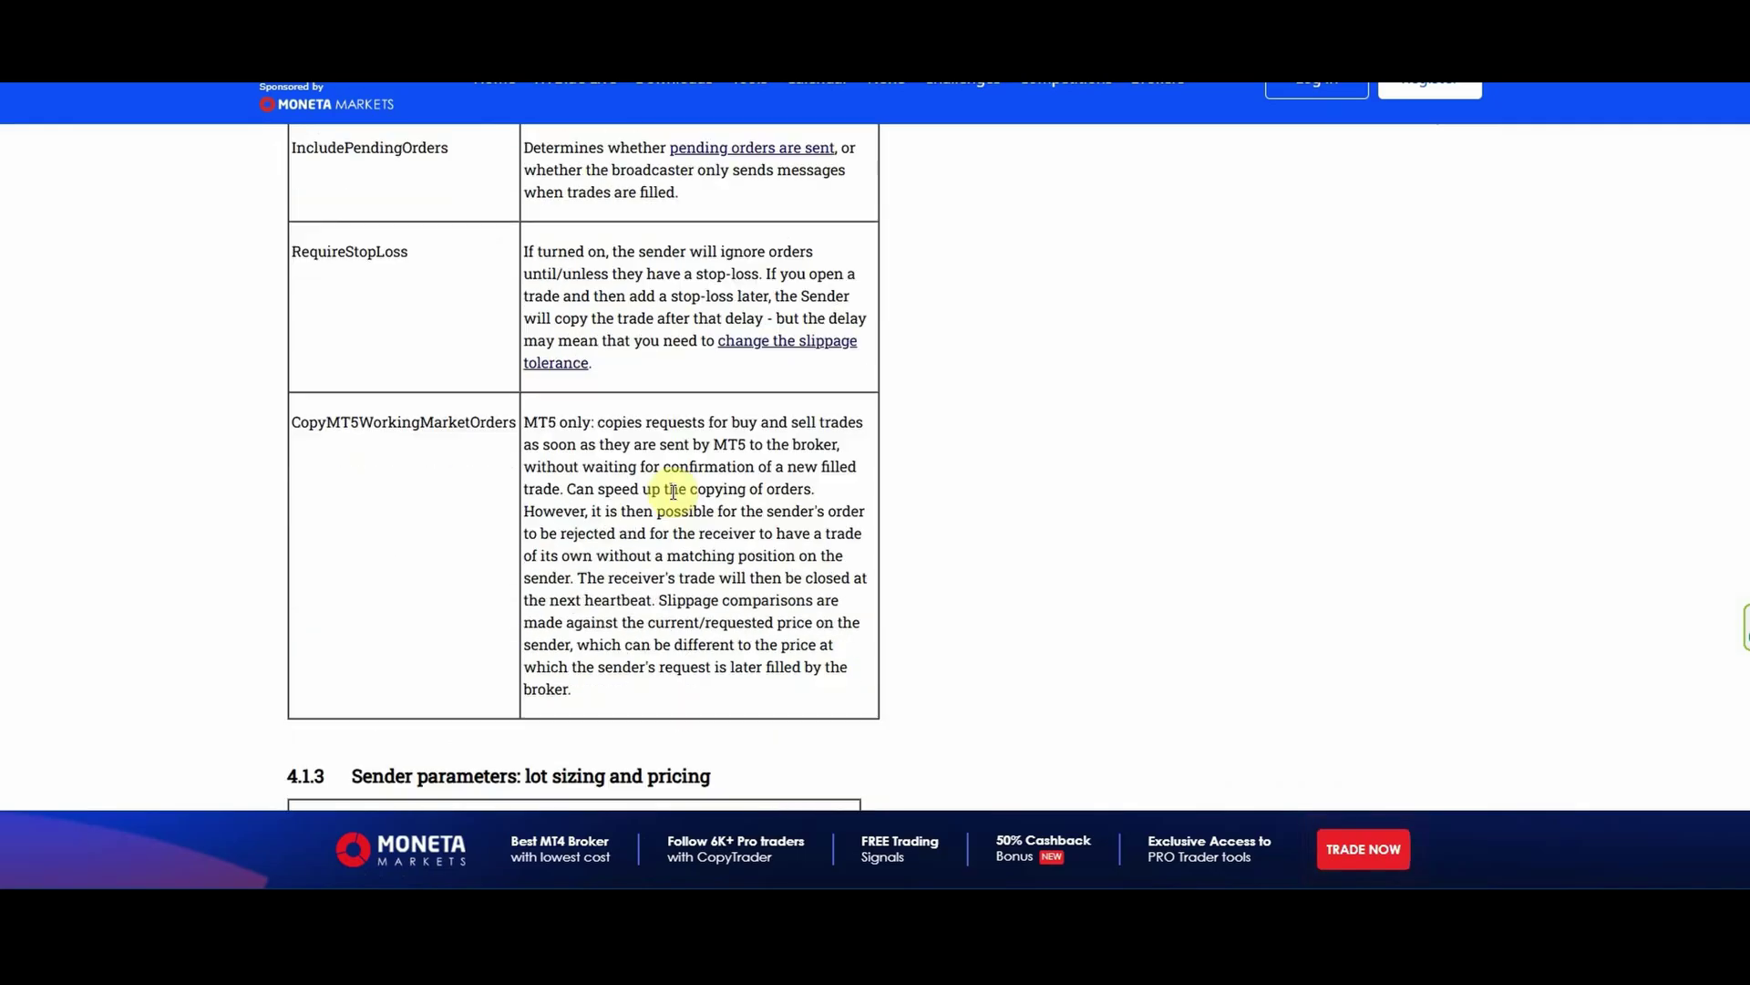
{"action": "scroll", "coordinate": [592, 401], "scroll_direction": "down", "scroll_amount": 6}
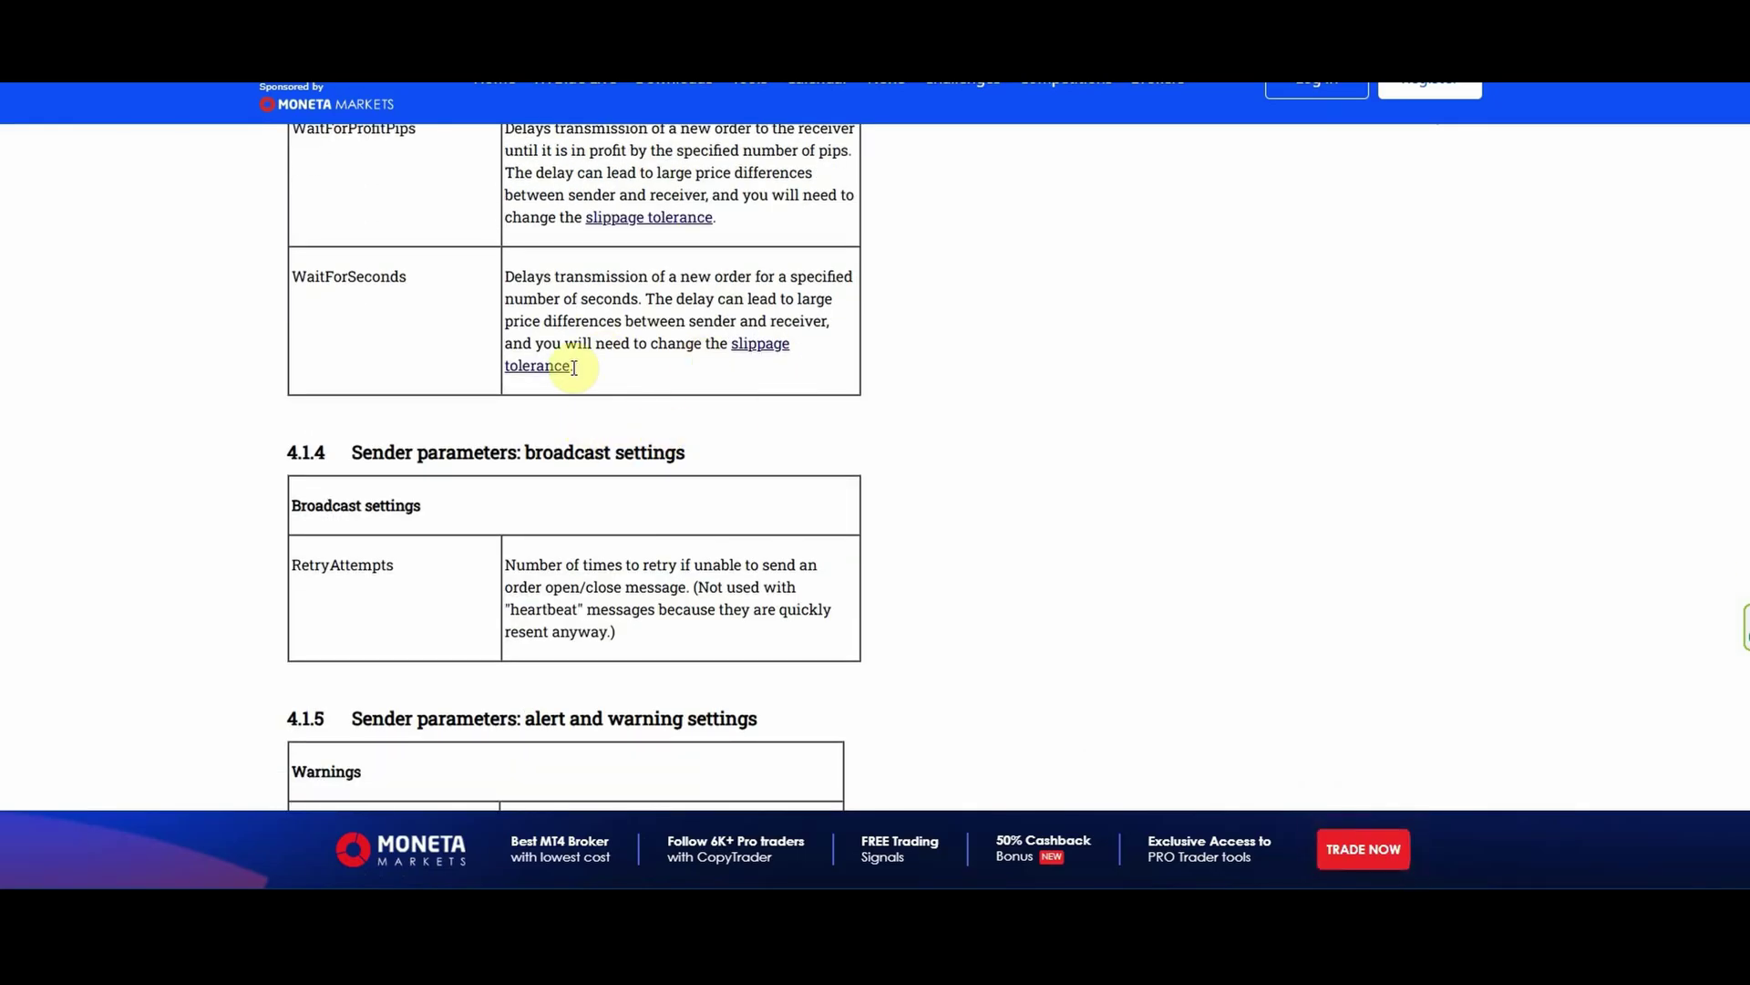
{"action": "scroll", "coordinate": [617, 508], "scroll_direction": "down", "scroll_amount": 15}
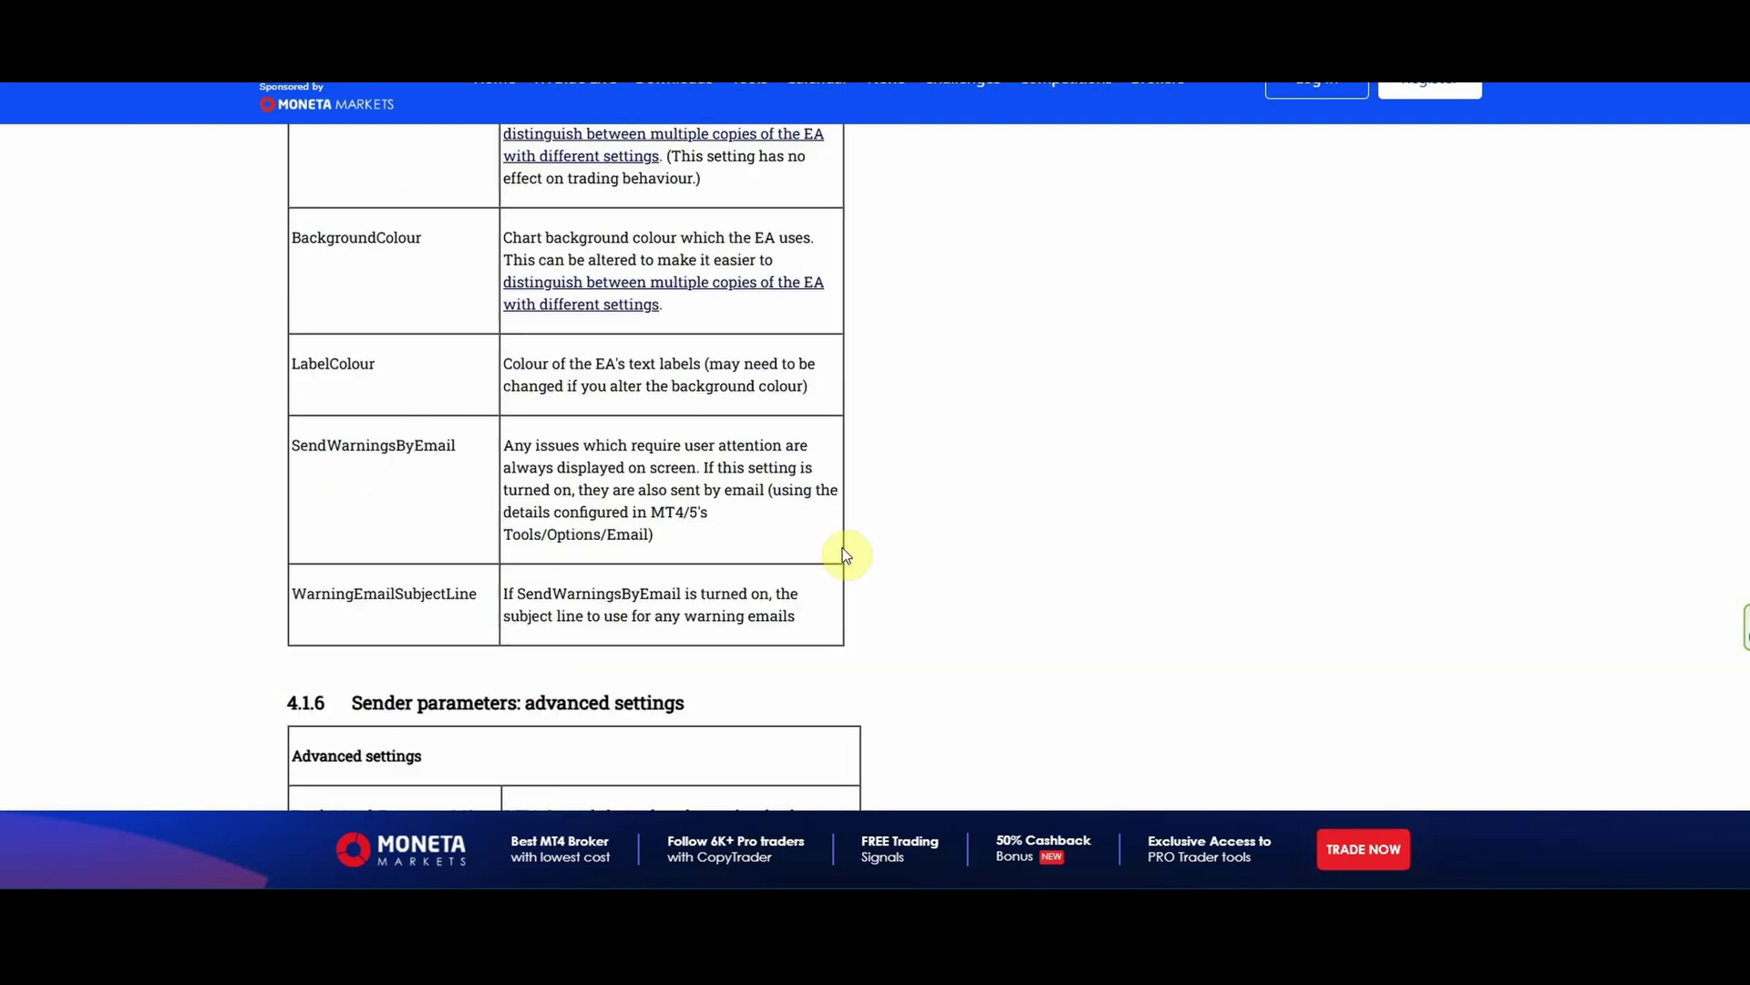
{"action": "scroll", "coordinate": [857, 529], "scroll_direction": "down", "scroll_amount": 11}
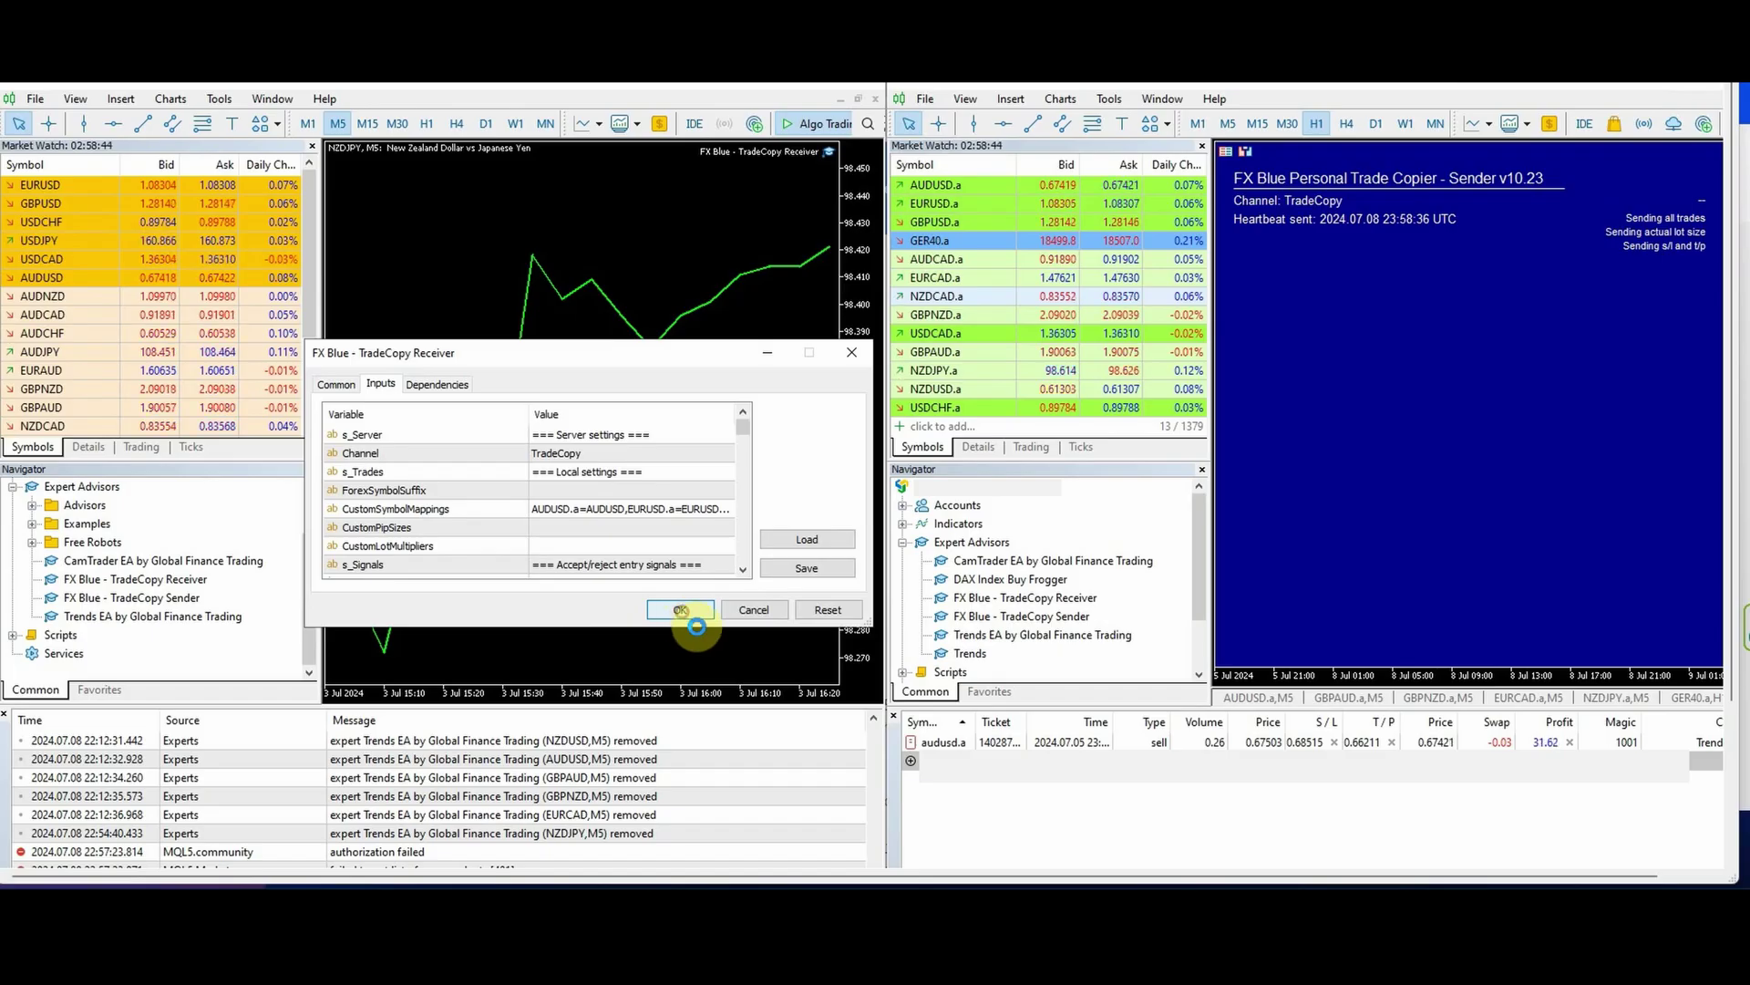
Confirm the TradeCopy Receiver settings so it runs on NZDJPY with a 10.00 lot multiplier
{"action": "left_click", "coordinate": [682, 610]}
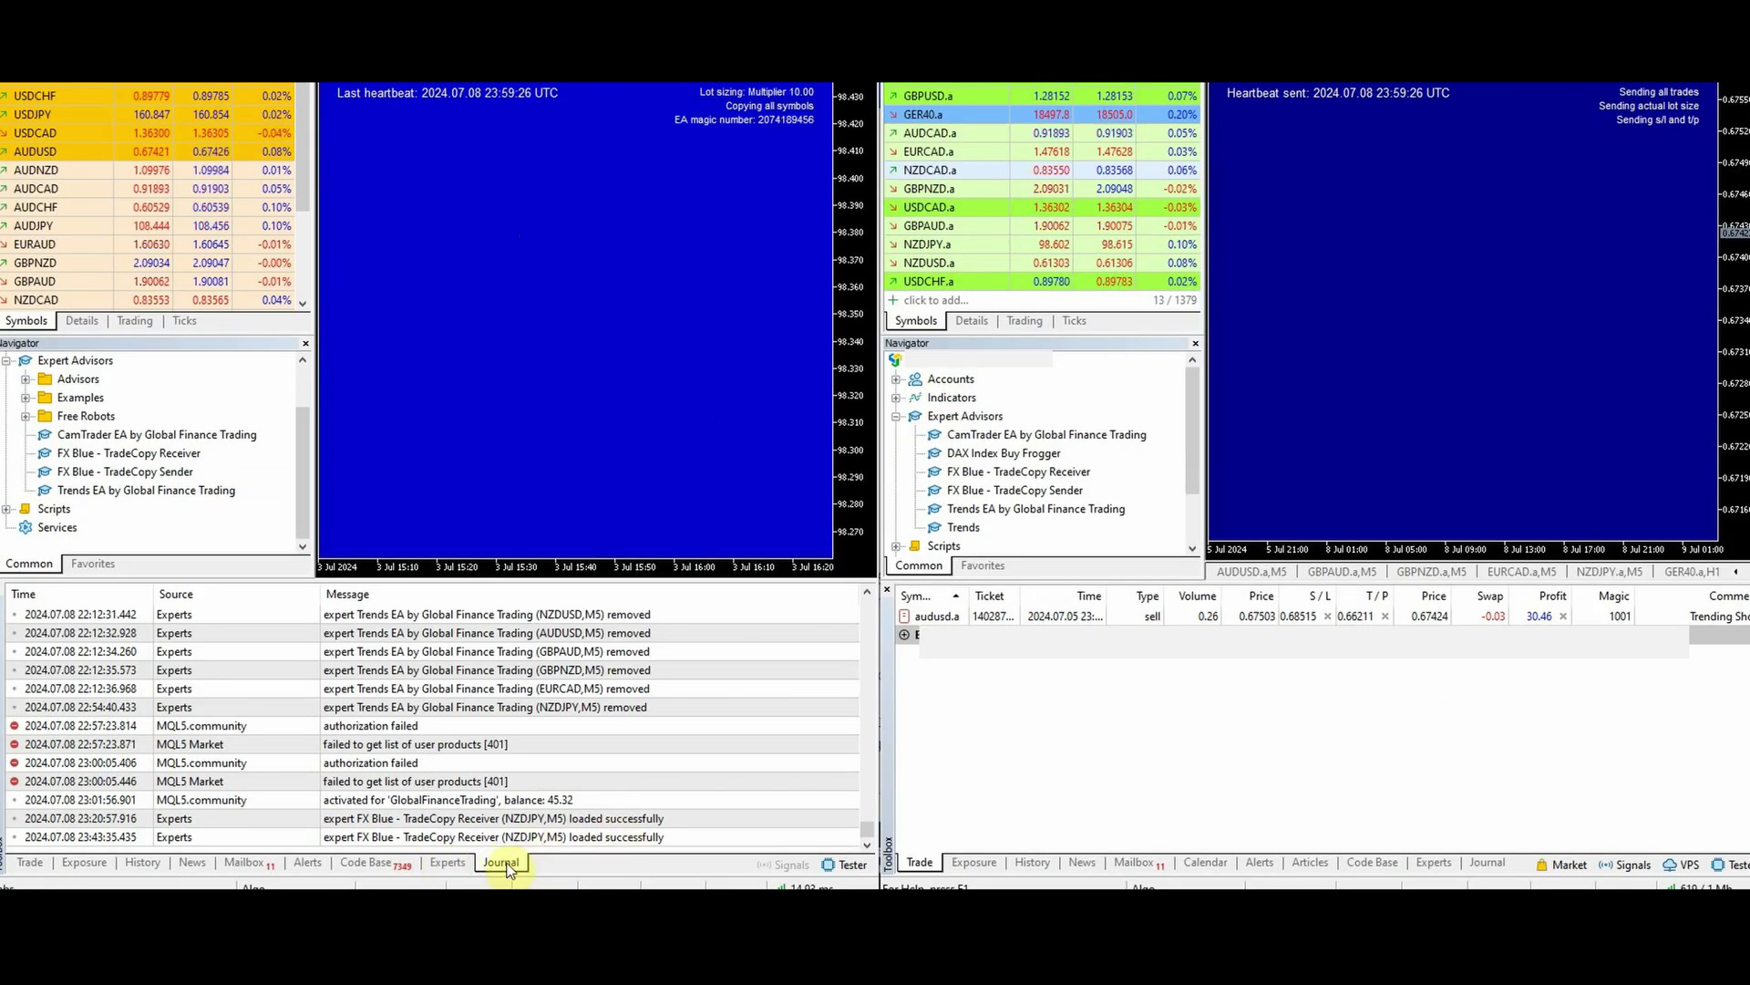
Show the sender's Journal, select the receiver's loaded-successfully entry, then view the receiver's Experts log
{"action": "left_click", "coordinate": [1481, 861]}
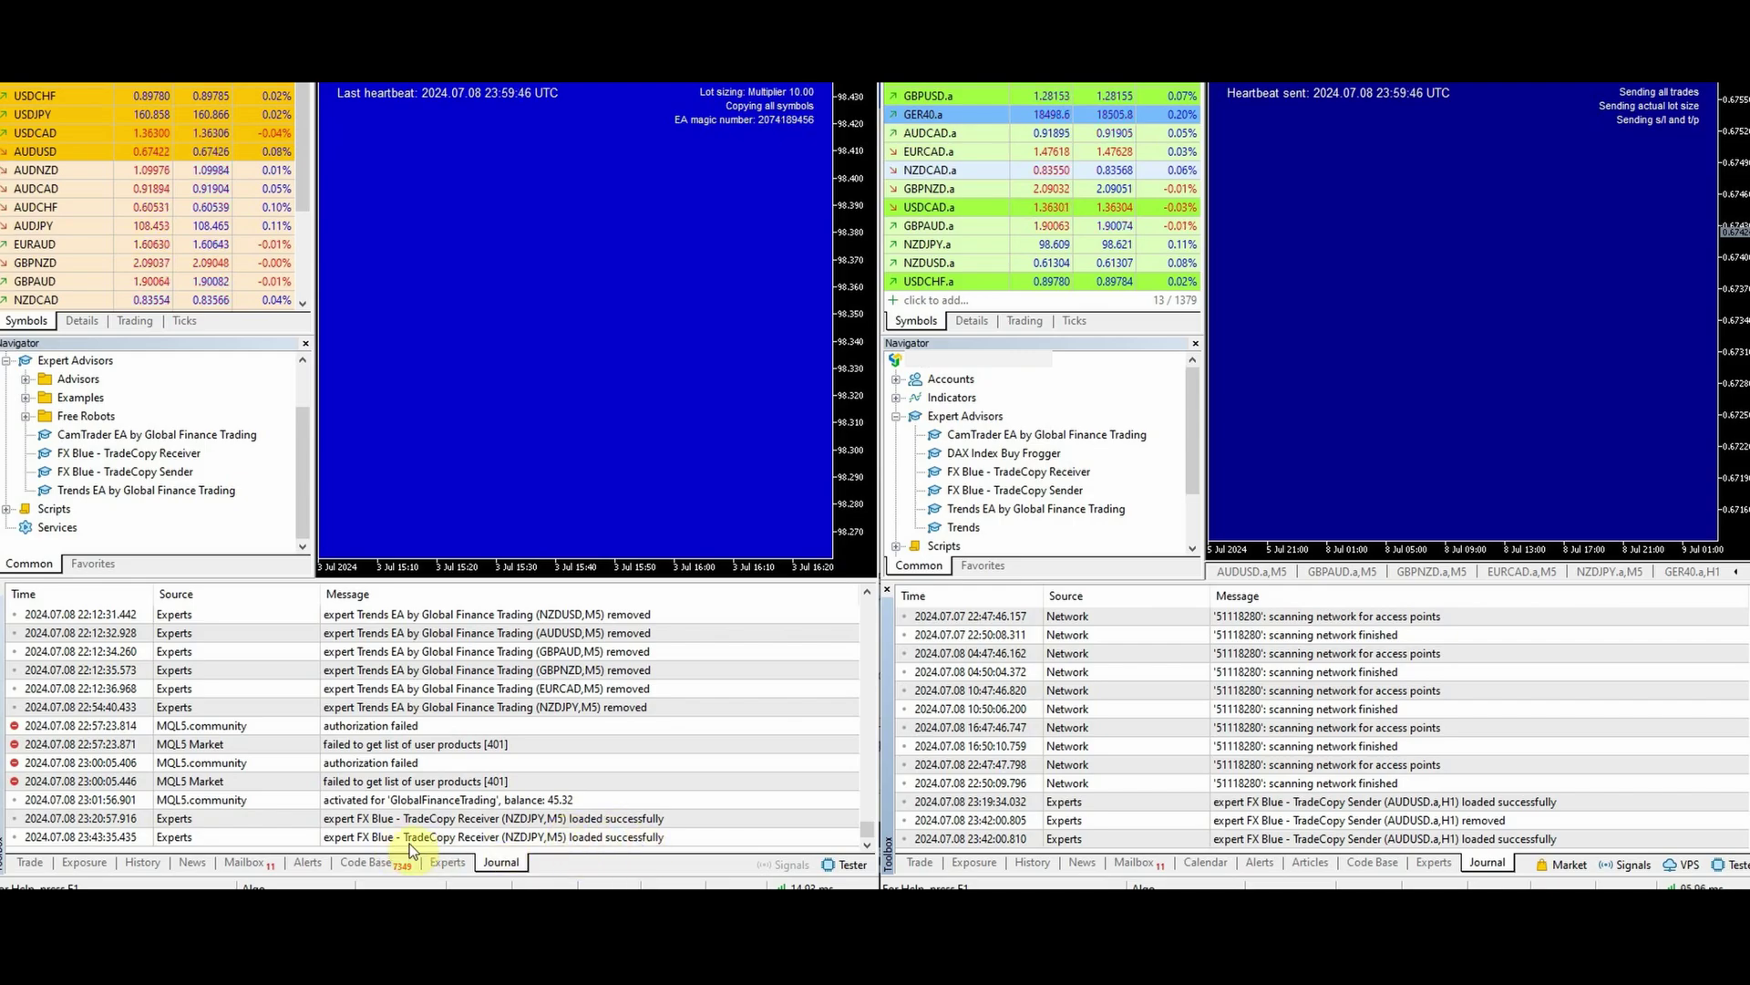
{"action": "left_click", "coordinate": [608, 840]}
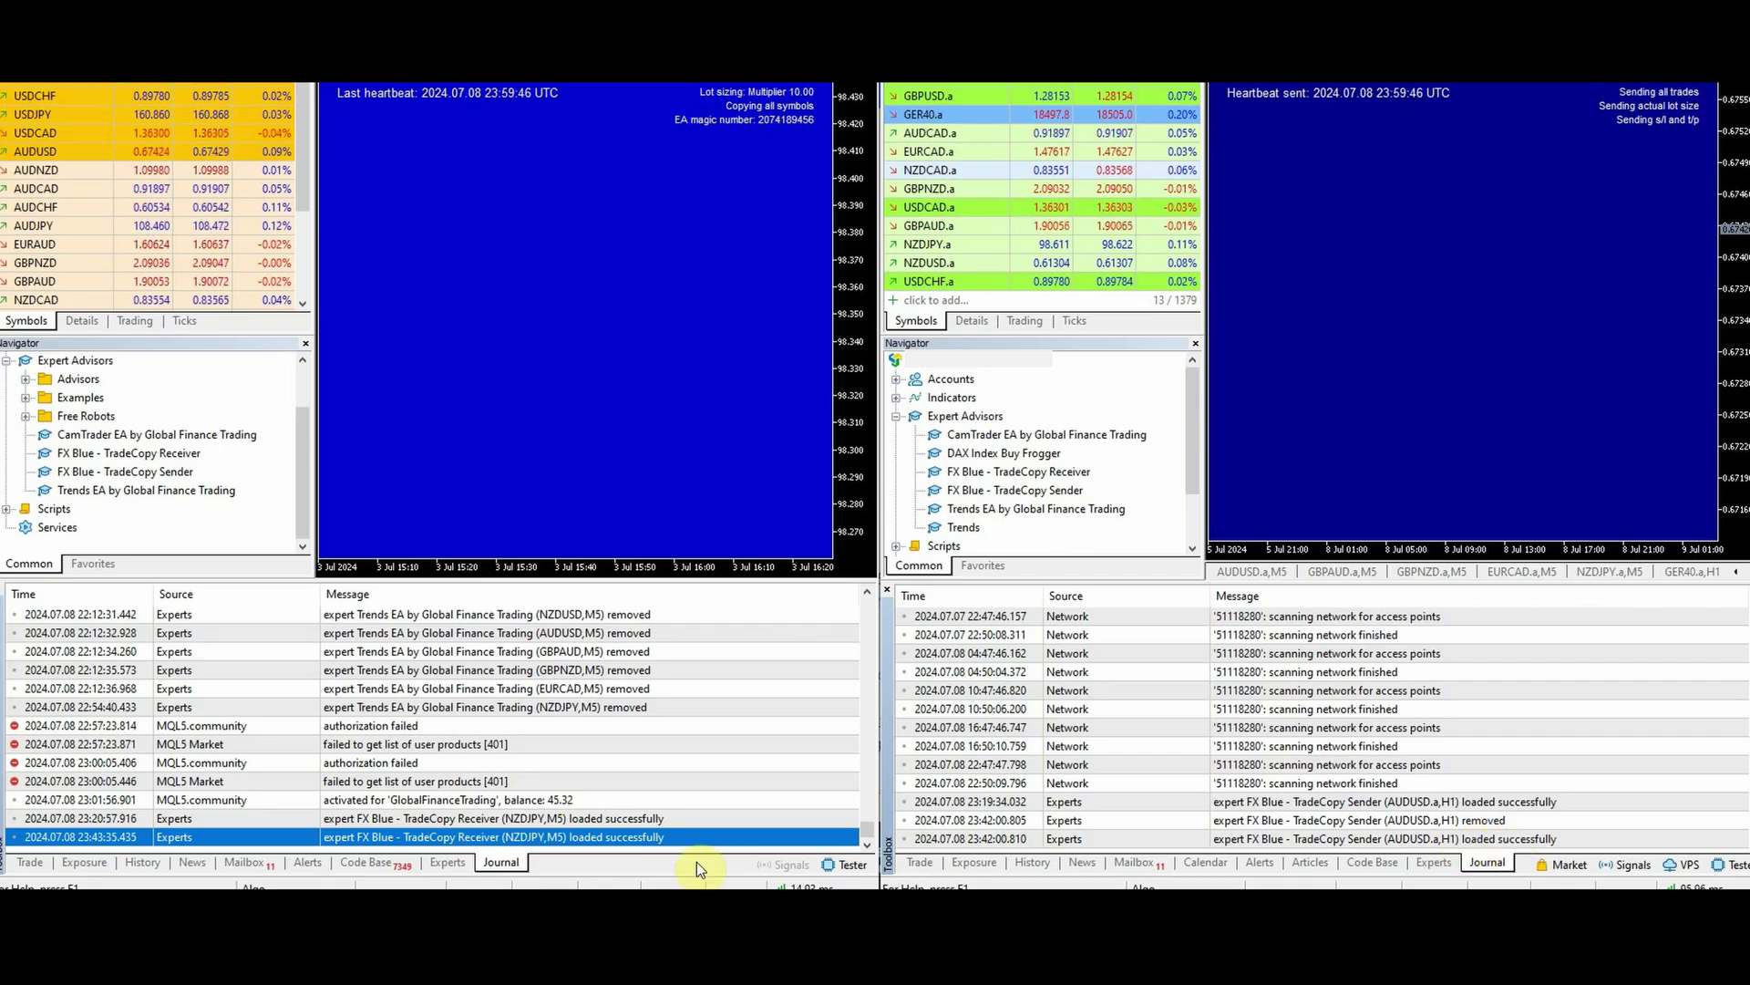
{"action": "left_click", "coordinate": [434, 863]}
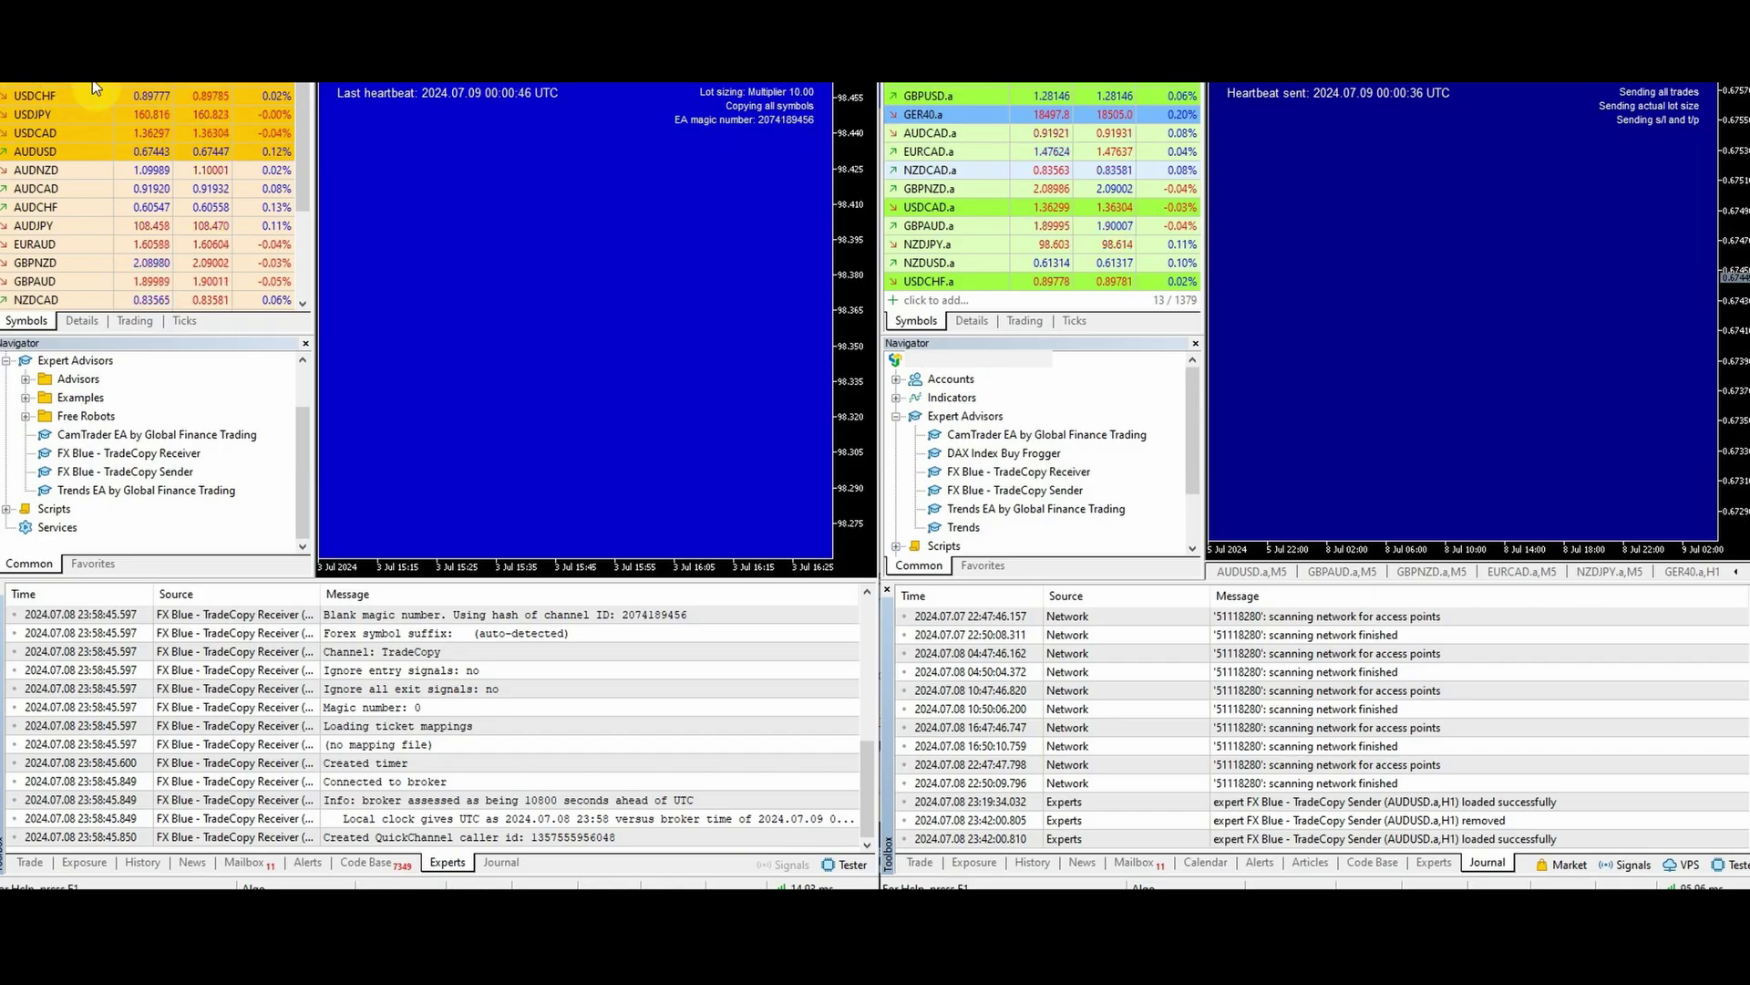
View the sender's Experts log showing Sender v10.23 started on channel TradeCopy and connected
{"action": "left_click", "coordinate": [608, 210]}
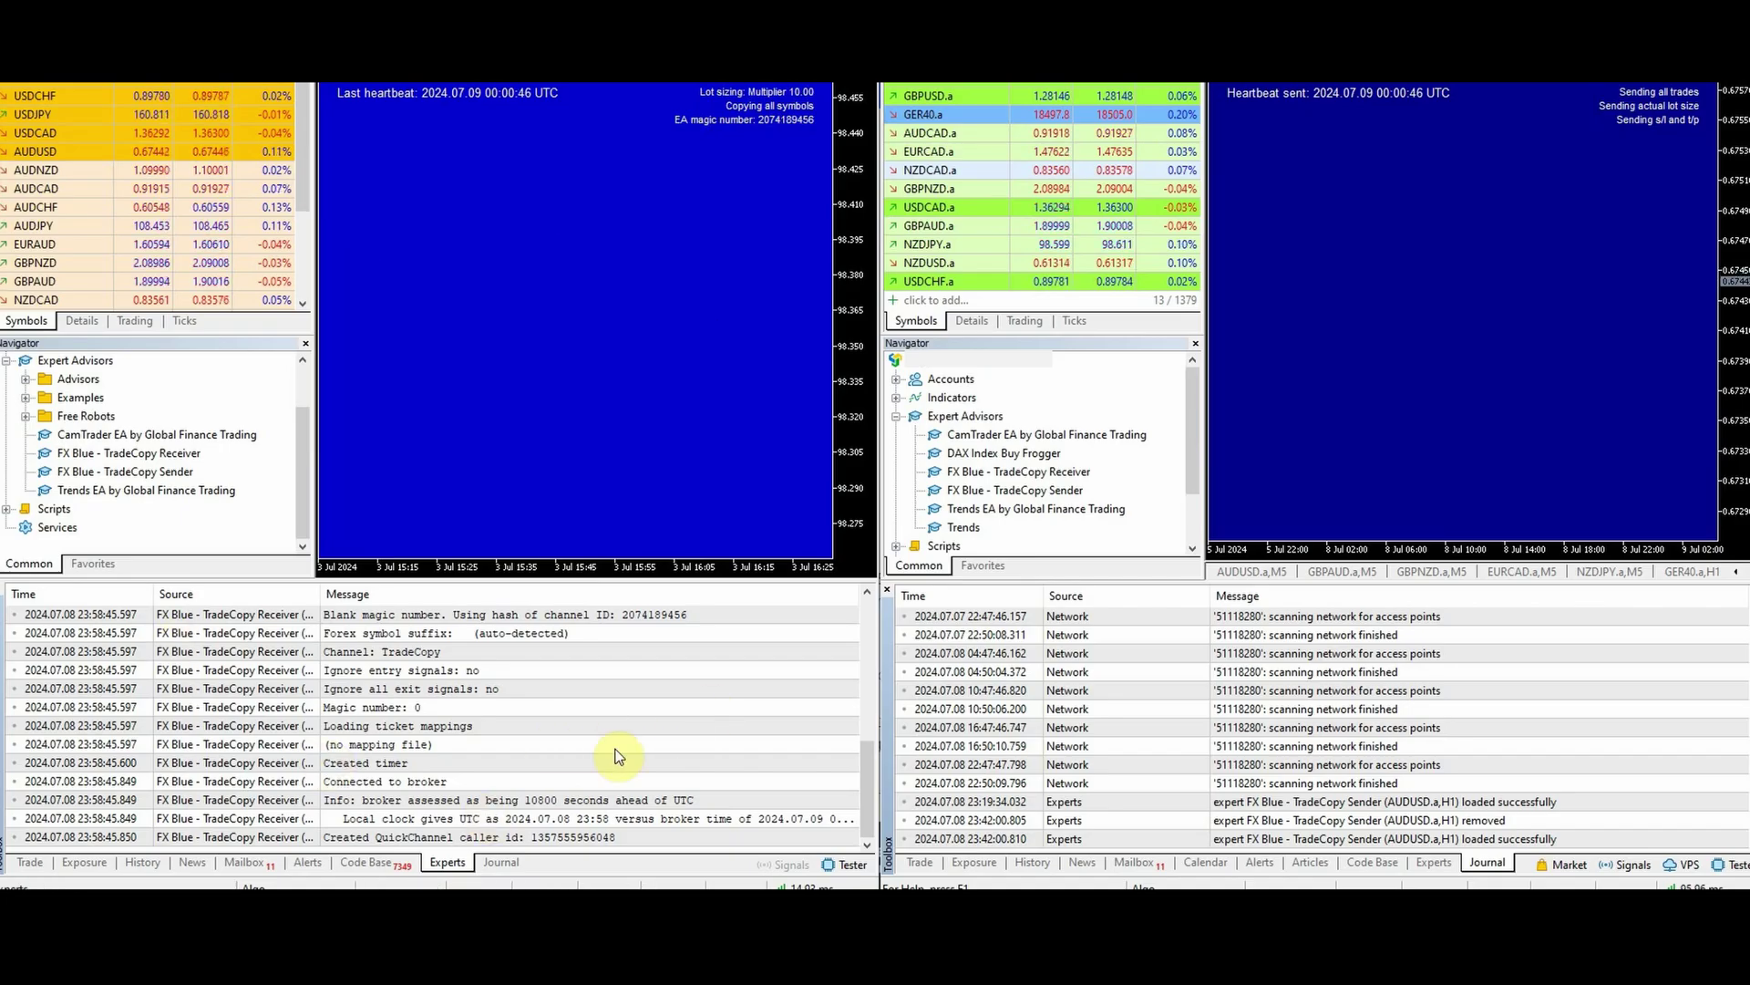
{"action": "left_click", "coordinate": [1429, 863]}
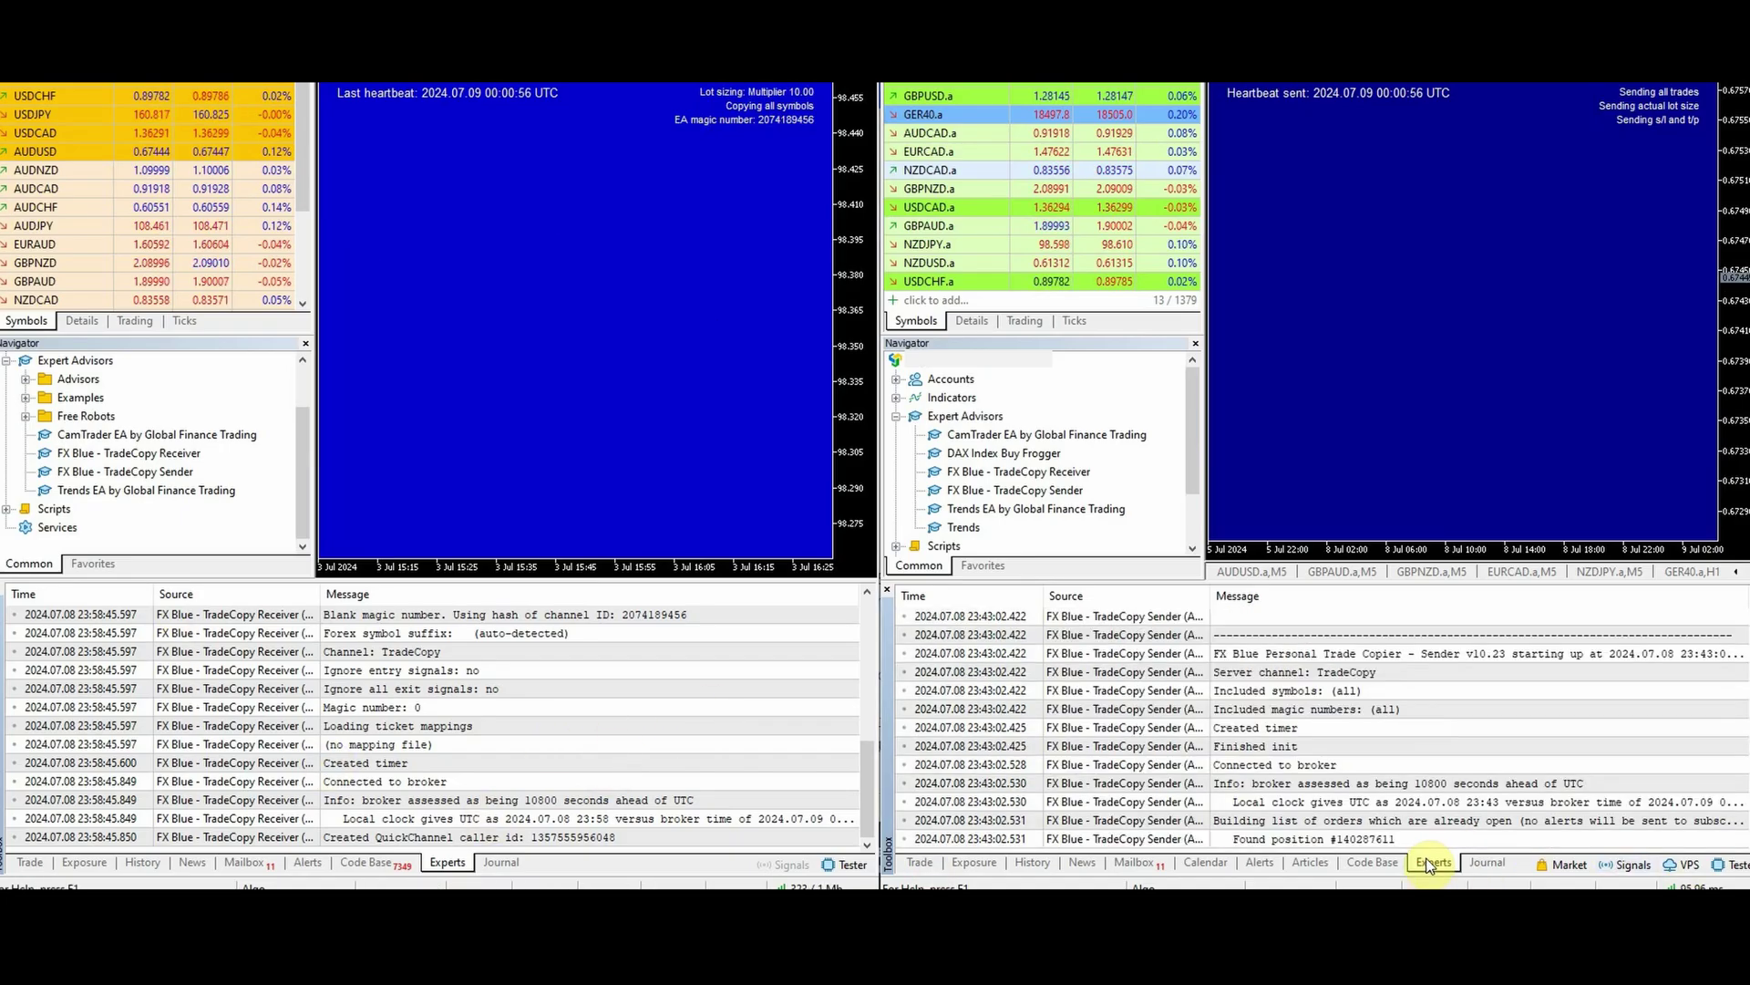